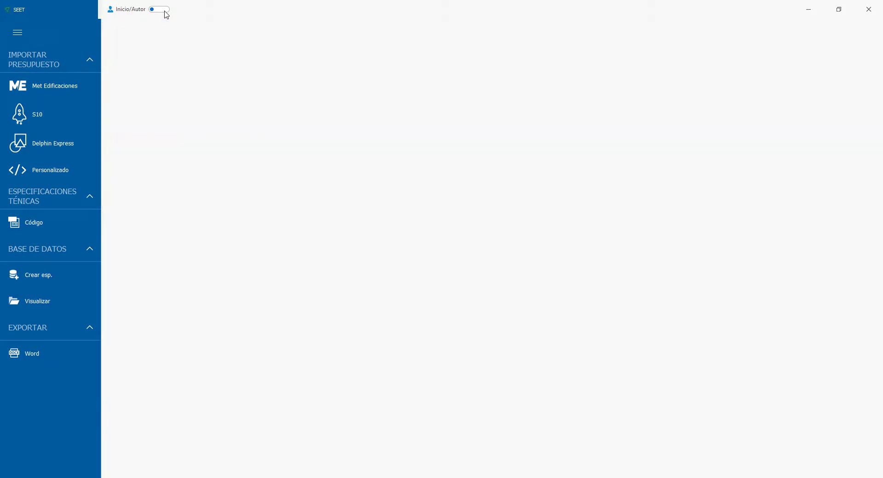
# - Open the Código view of the technical specifications and look through the budget items, selecting EXCAVACION PARA ZAPATAS
pyautogui.click(161, 9)
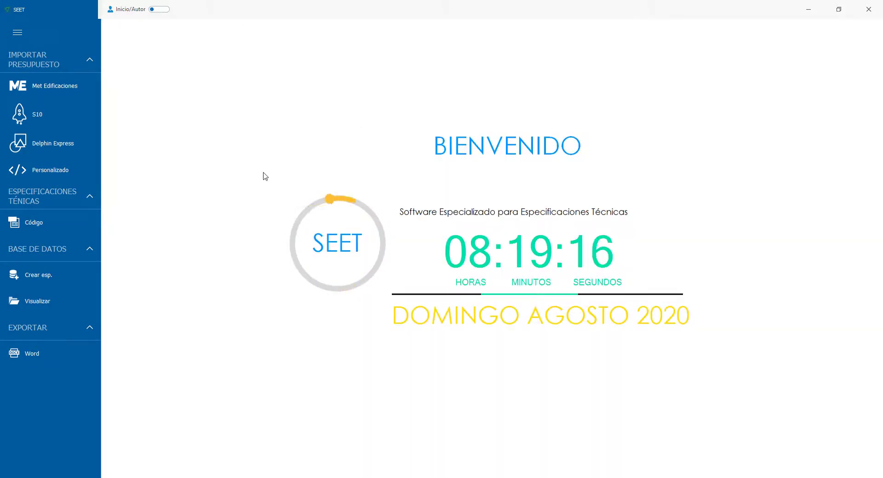
pyautogui.click(68, 214)
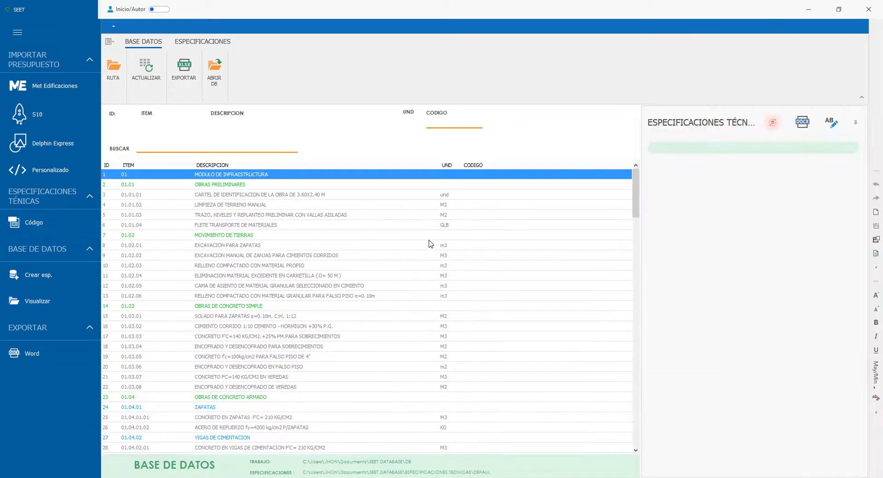
pyautogui.click(419, 235)
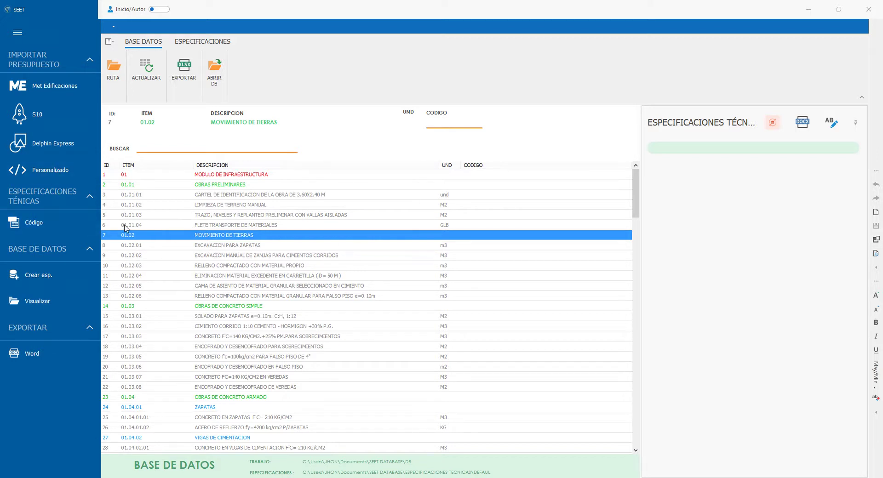
pyautogui.click(54, 217)
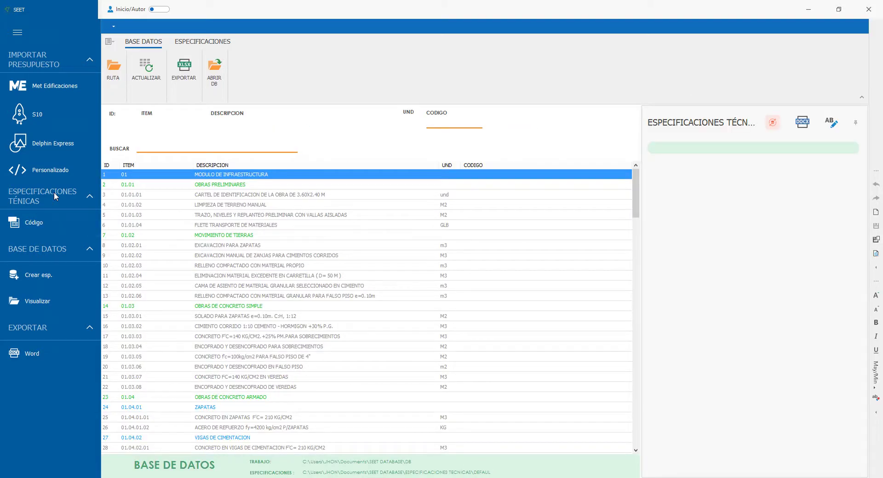
pyautogui.click(56, 230)
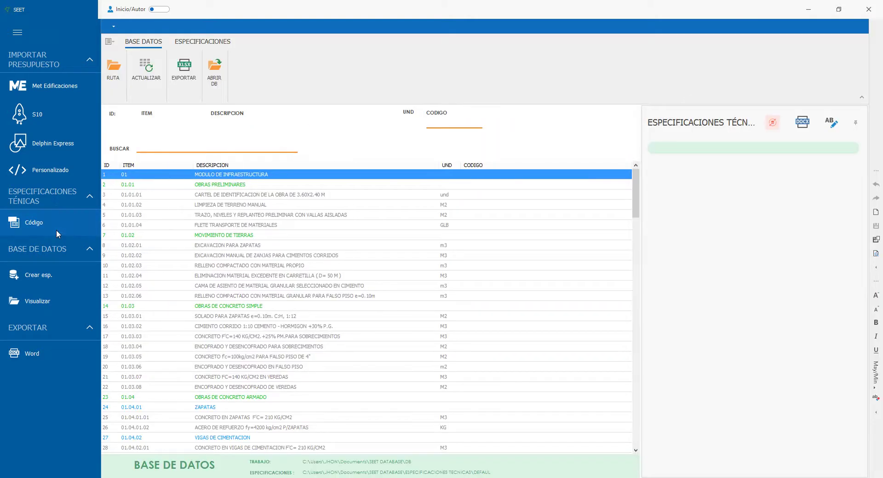
pyautogui.click(489, 245)
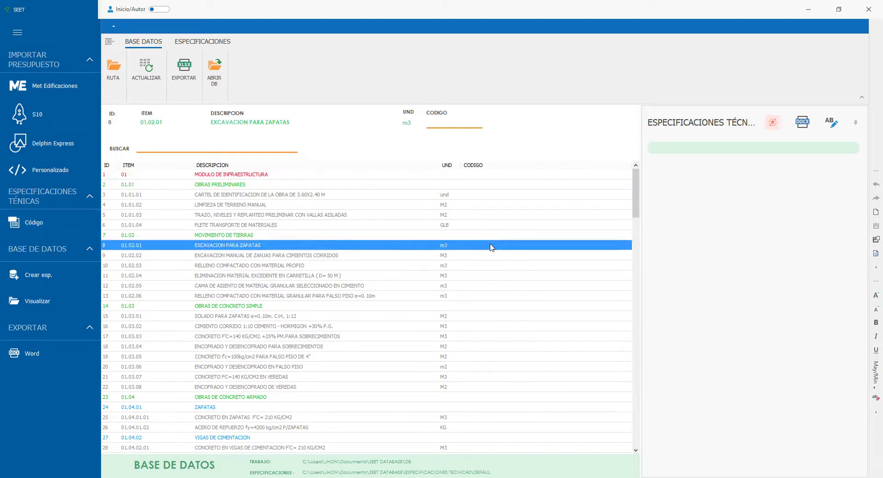
pyautogui.scroll(-4, 491, 247)
pyautogui.scroll(4, 491, 247)
# - Switch to File Explorer and inspect the EJEMPLO2 specification files inside SEET DATABASE's ESPECIFICACIONES TECNICAS folder
pyautogui.click(350, 461)
pyautogui.click(190, 186)
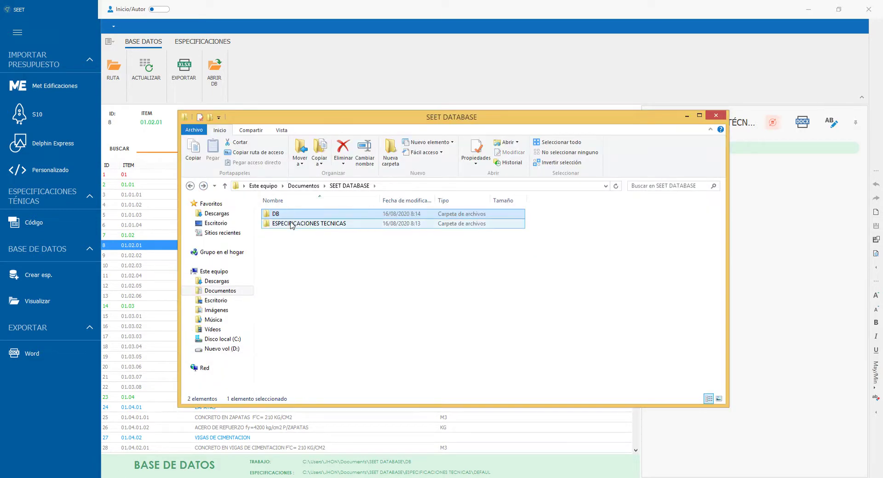
pyautogui.doubleClick(290, 224)
pyautogui.doubleClick(285, 224)
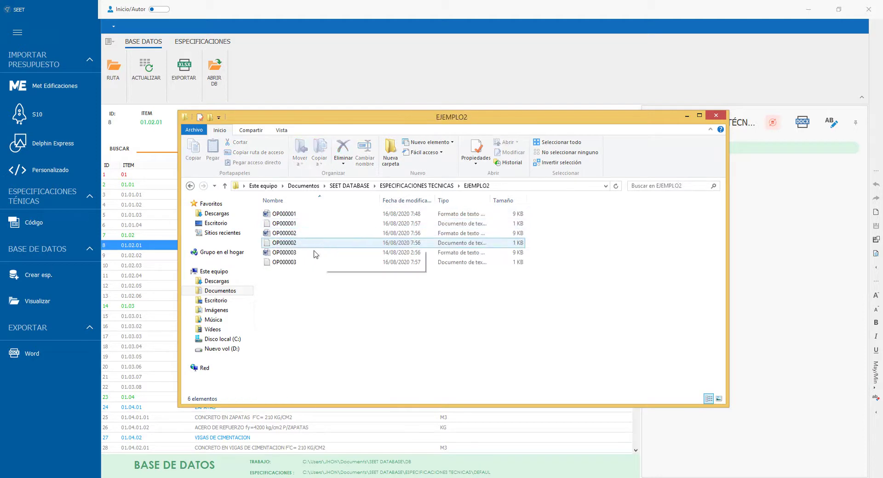
pyautogui.rightClick(299, 289)
pyautogui.click(582, 285)
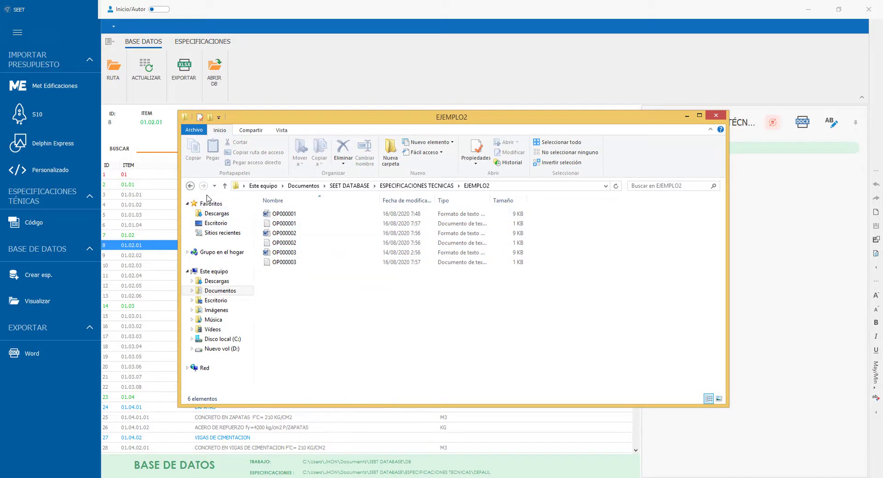
pyautogui.click(189, 186)
# - Switch to Excel, start a blank workbook and open the SEET add-in's database tools
pyautogui.click(123, 477)
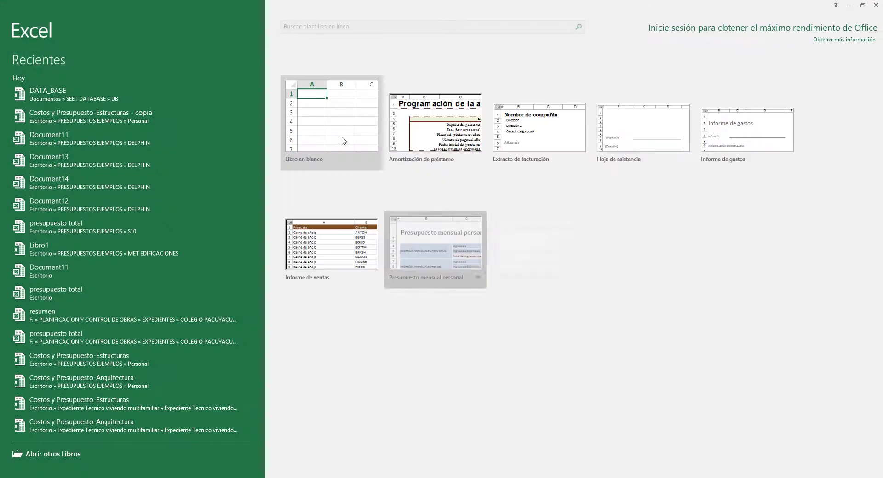
pyautogui.click(342, 136)
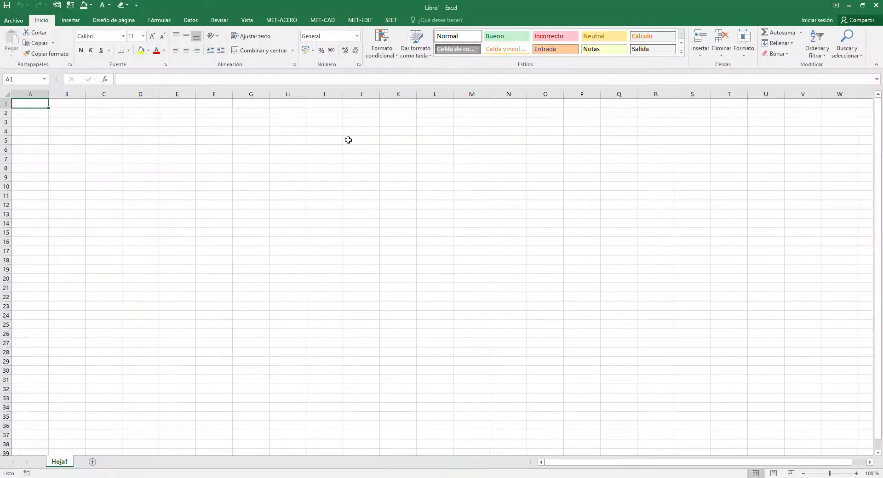
pyautogui.click(386, 21)
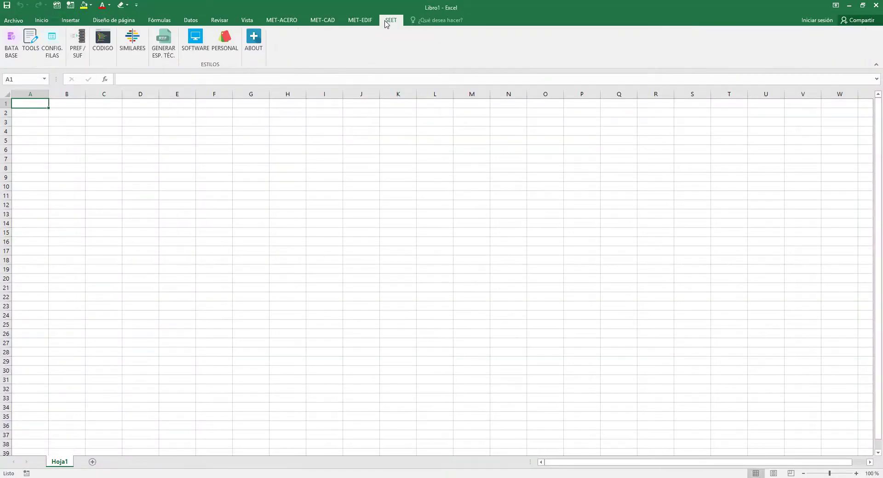
pyautogui.click(11, 42)
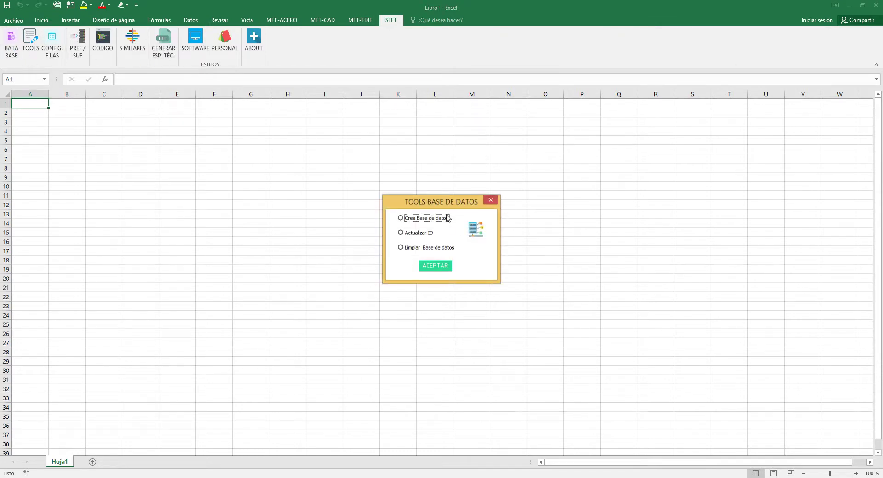
# - Create a new SEET database in the EJEMPLO3 folder under ESPECIFICACIONES TECNICAS, and leave the database tools
pyautogui.click(449, 267)
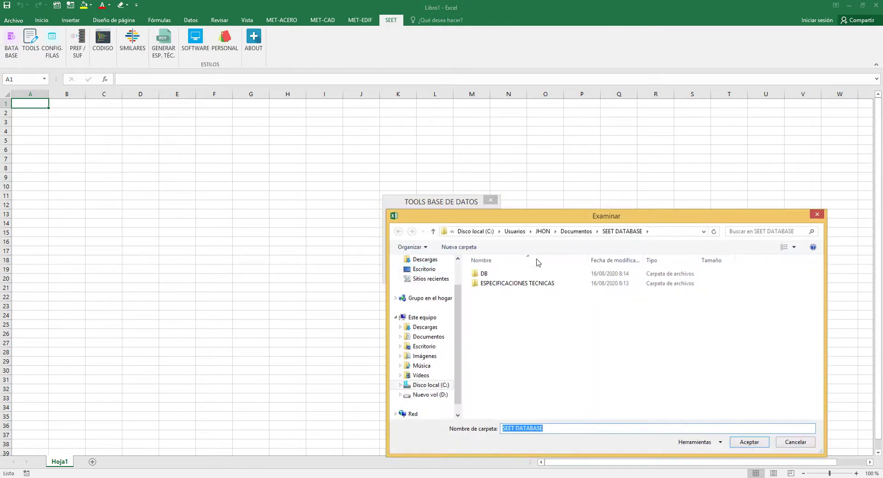
pyautogui.doubleClick(510, 284)
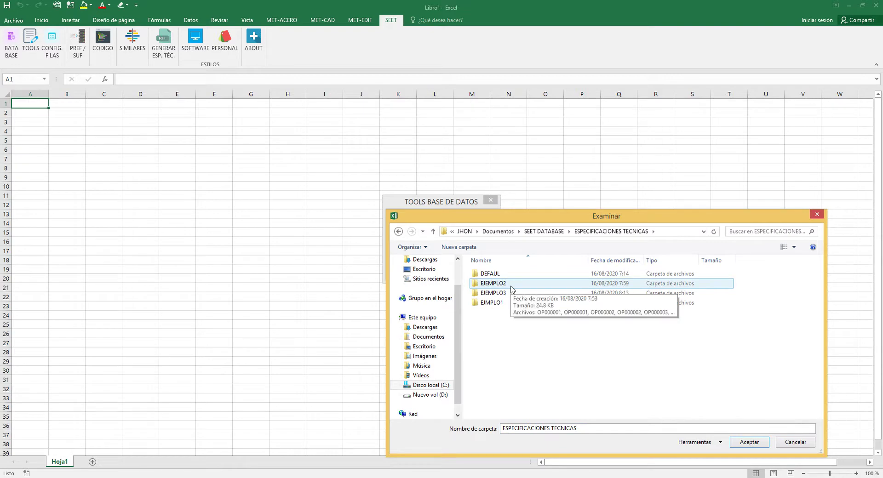
pyautogui.click(505, 294)
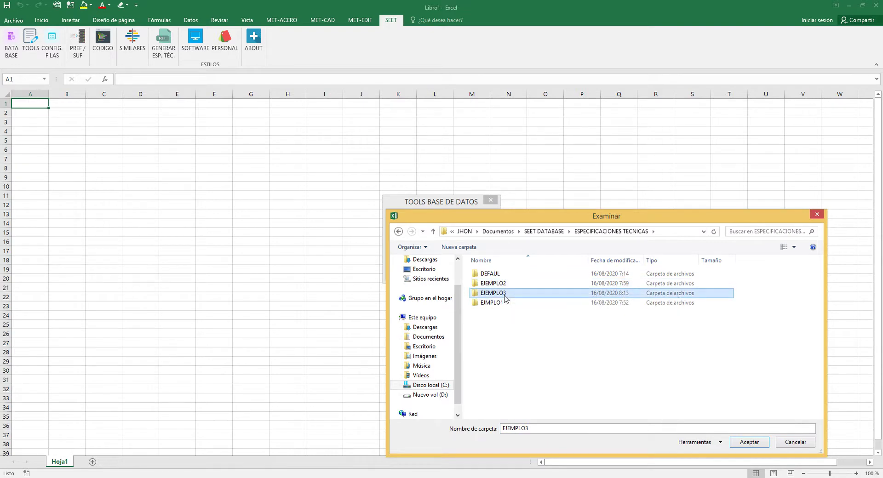
pyautogui.click(749, 442)
pyautogui.click(498, 282)
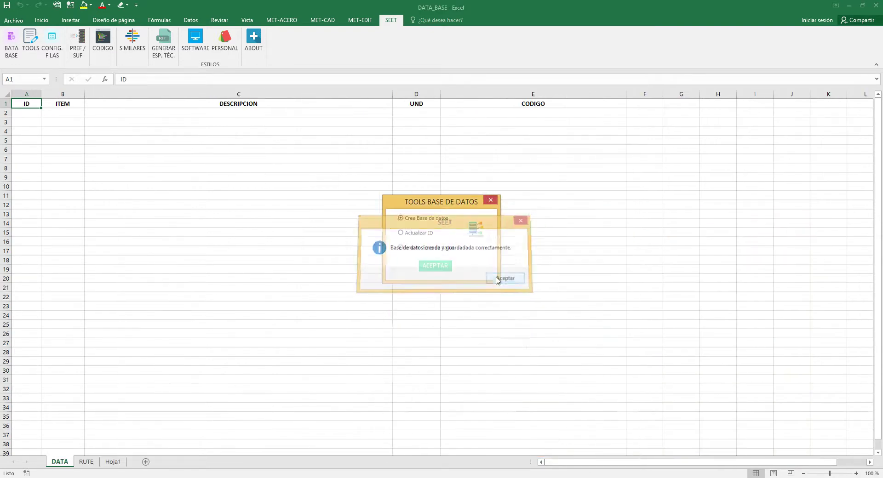
pyautogui.click(492, 200)
# - Close the DATA_BASE workbook, saving its changes
pyautogui.click(222, 131)
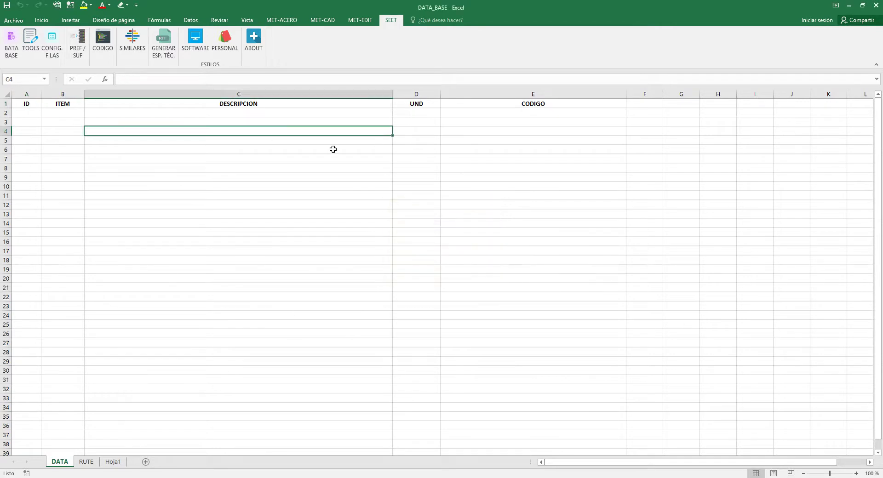
pyautogui.click(870, 9)
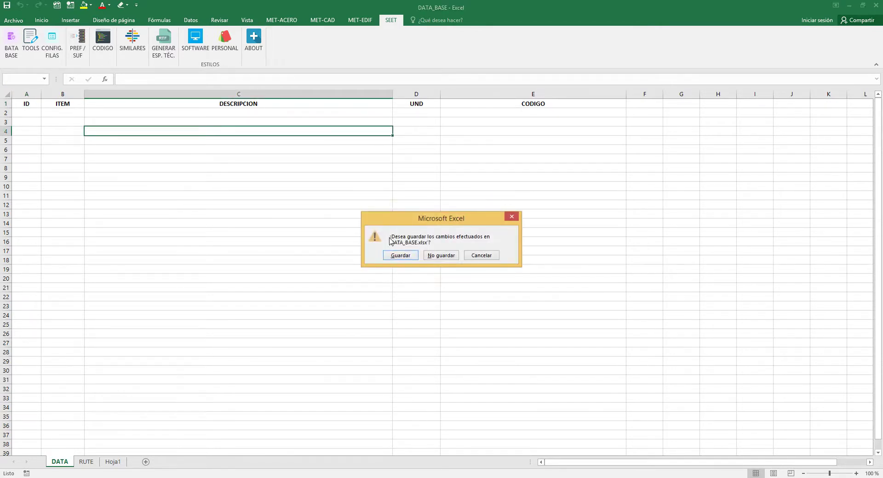
pyautogui.click(397, 257)
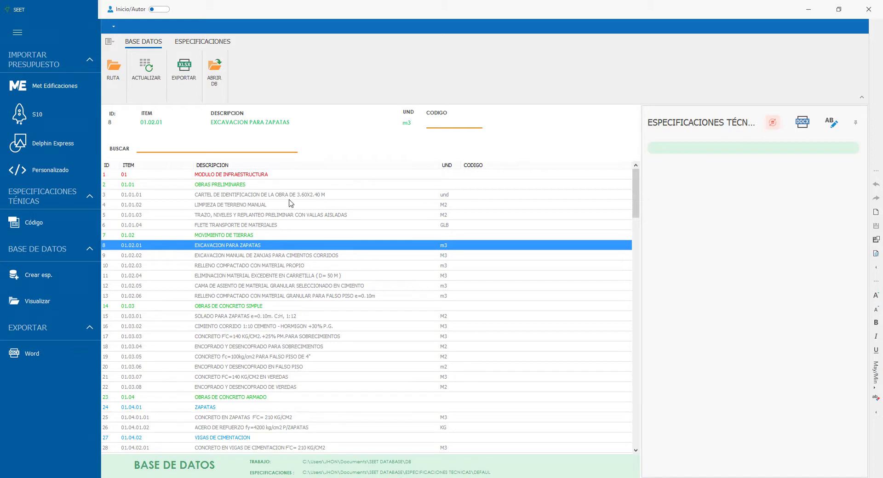
# - Switch to File Explorer and examine the DATA_BASE file in the DB folder of Documentos > SEET DATABASE
pyautogui.press('super+e')
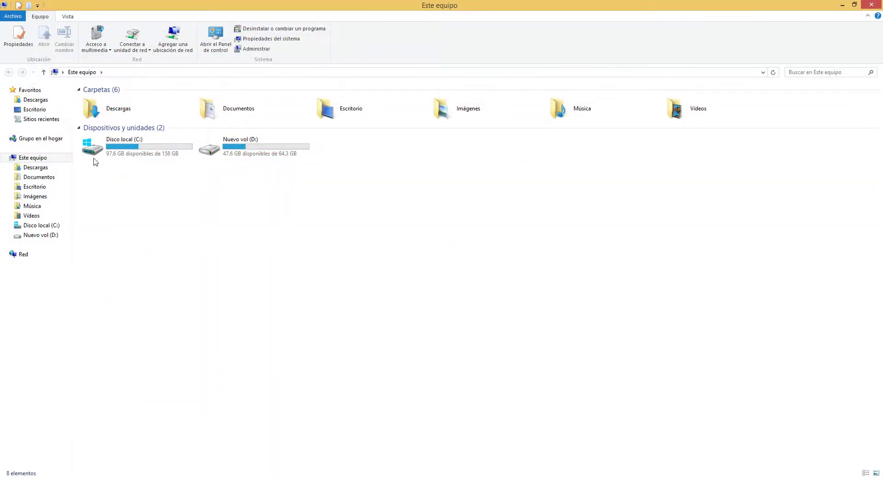
pyautogui.click(39, 178)
pyautogui.doubleClick(132, 161)
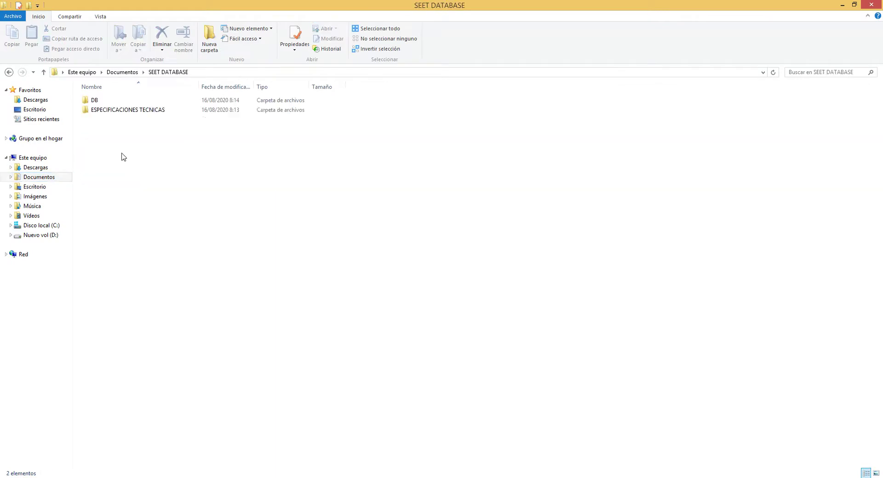
pyautogui.doubleClick(112, 101)
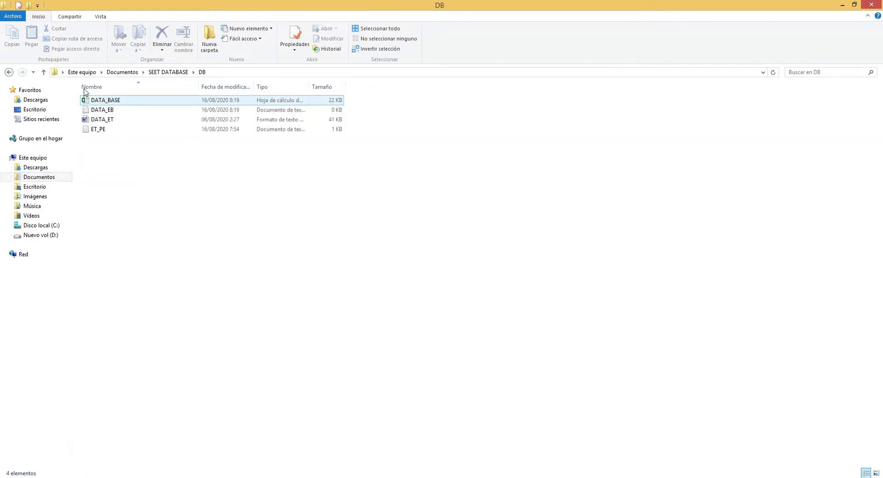
pyautogui.click(9, 72)
pyautogui.doubleClick(99, 102)
pyautogui.click(99, 102)
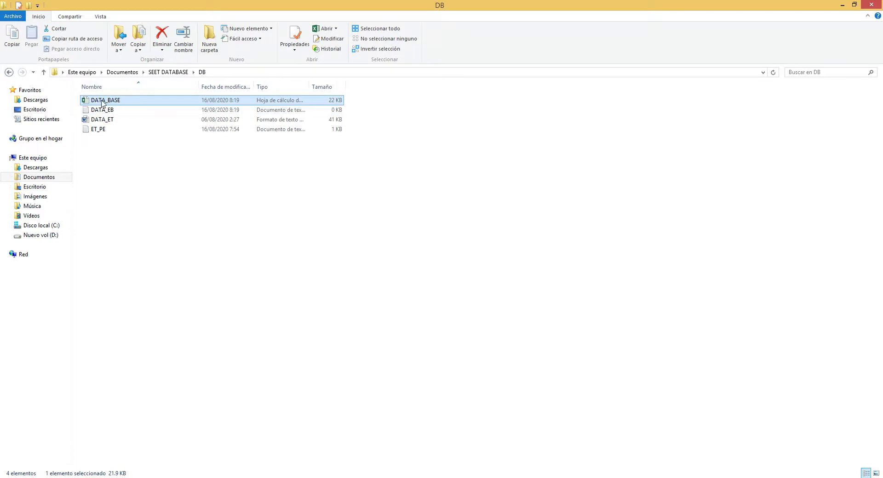
# - Check the DATA_BASE workbook file in the EJEMPLO3 folder of ESPECIFICACIONES TECNICAS, and leave that folder
pyautogui.click(9, 72)
pyautogui.click(146, 112)
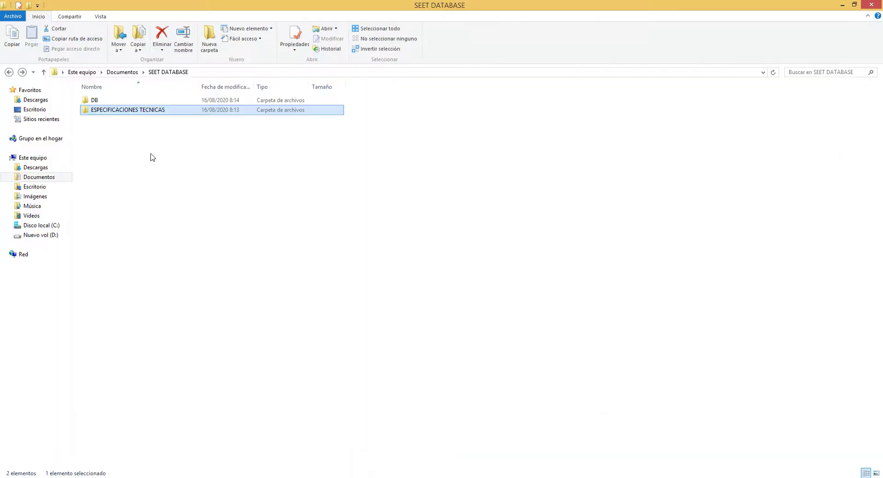
pyautogui.doubleClick(126, 112)
pyautogui.doubleClick(119, 120)
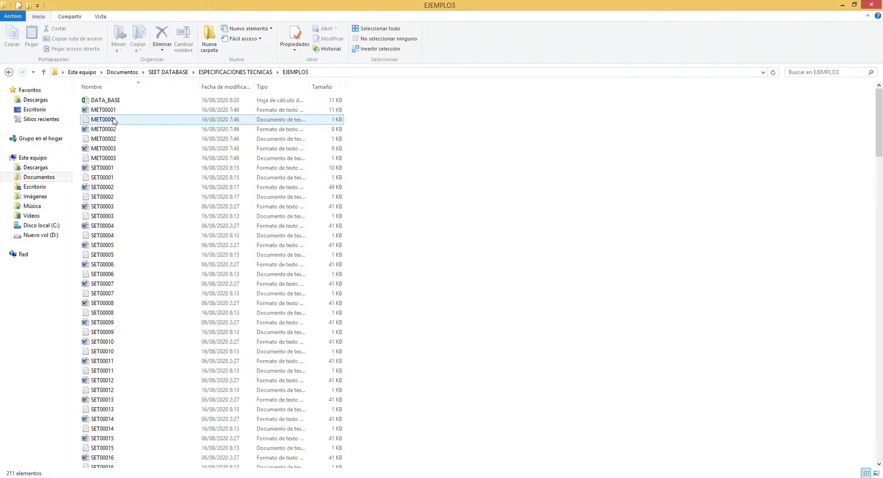
pyautogui.click(118, 101)
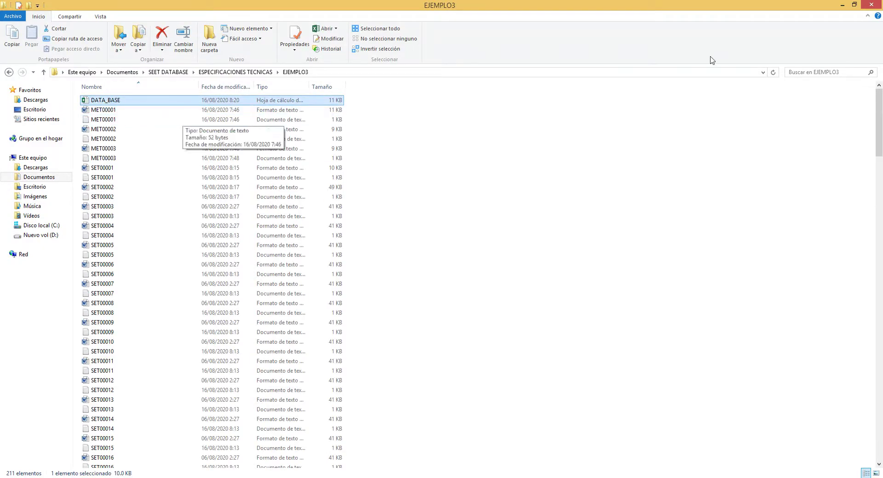
pyautogui.press('BackSpace')
pyautogui.click(854, 5)
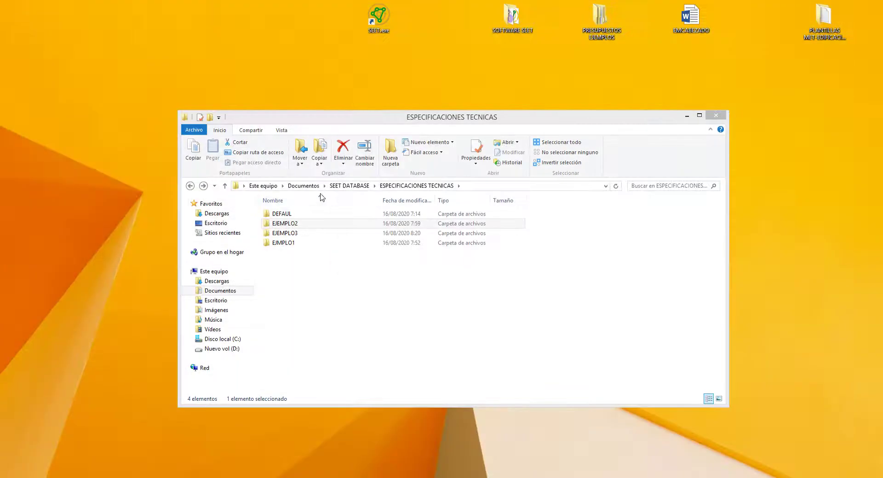
# - Switch back to SEET and look through the list of budget items and their missing codes
pyautogui.click(378, 477)
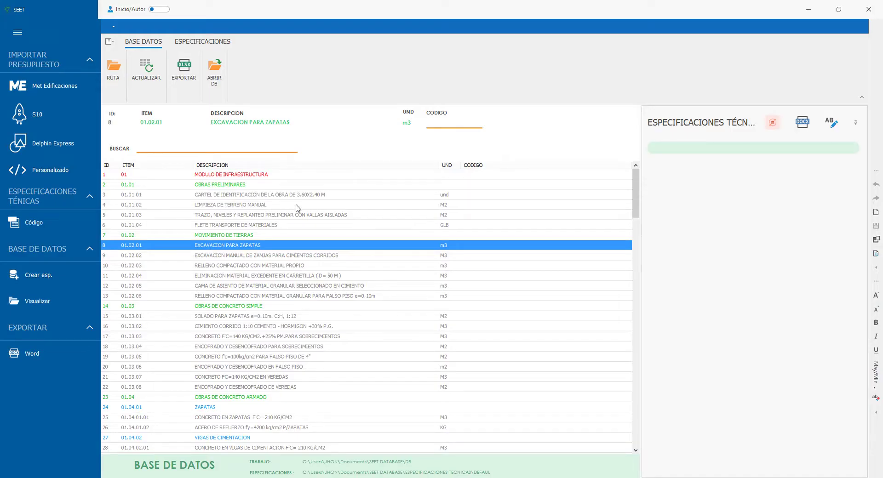
pyautogui.scroll(-10, 274, 403)
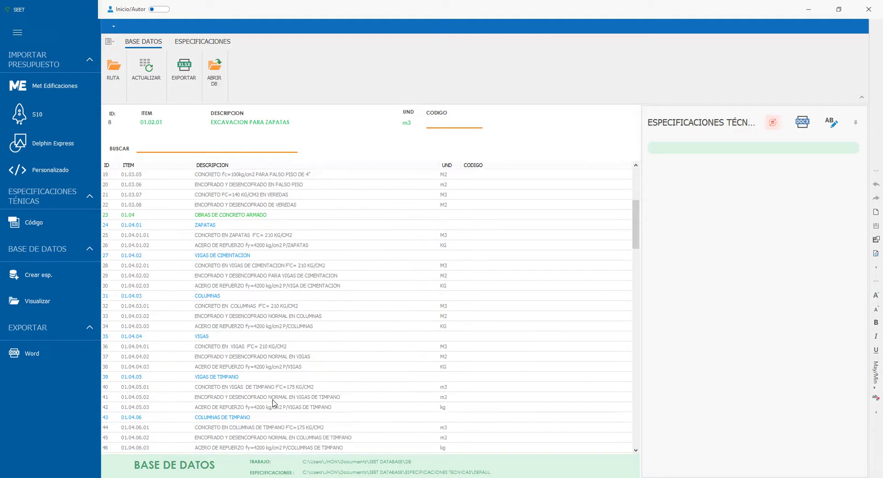
pyautogui.scroll(8, 275, 403)
pyautogui.scroll(2, 275, 403)
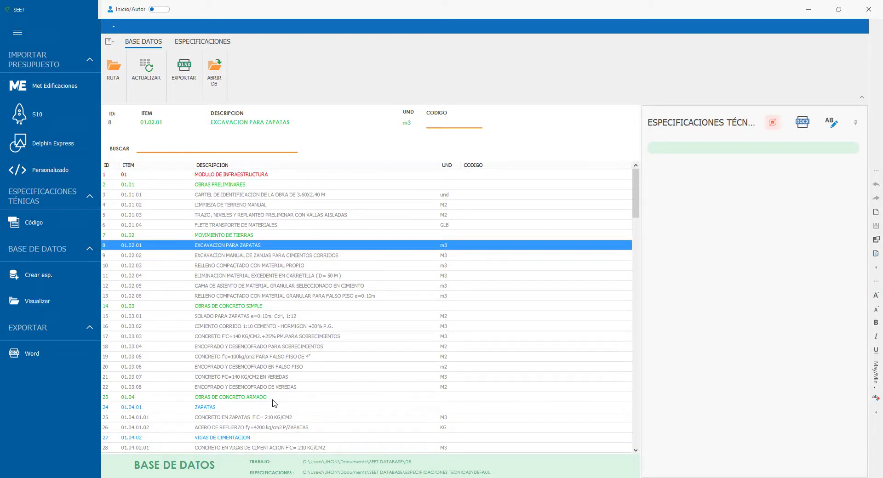
# - Set the database path to the EJEMPLO3 folder in Documentos > SEET DATABASE > ESPECIFICACIONES TECNICAS
pyautogui.click(113, 69)
pyautogui.click(515, 89)
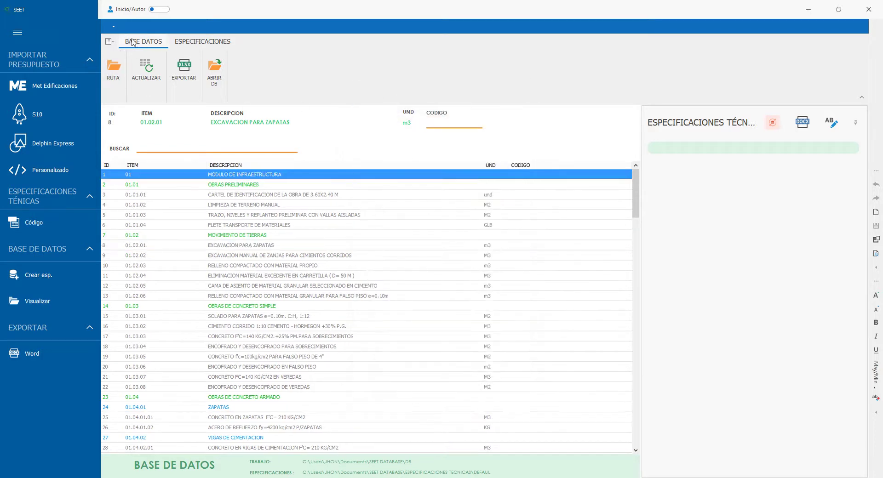
pyautogui.click(113, 68)
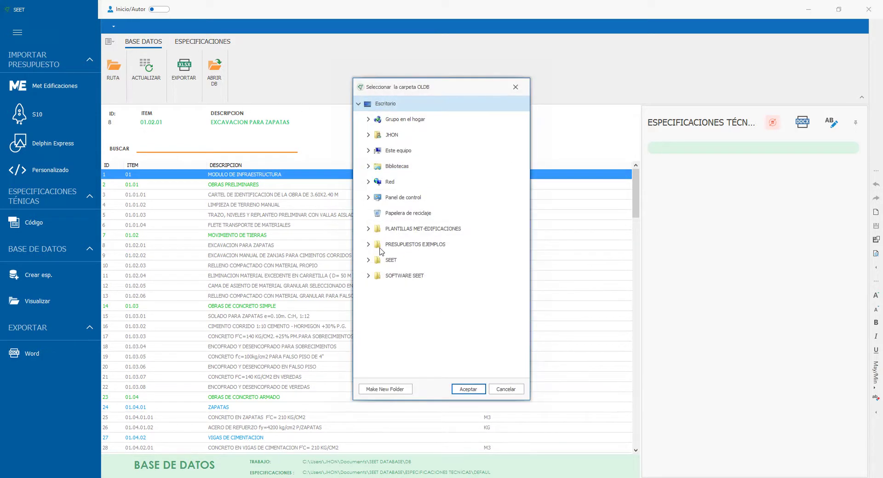
pyautogui.click(369, 166)
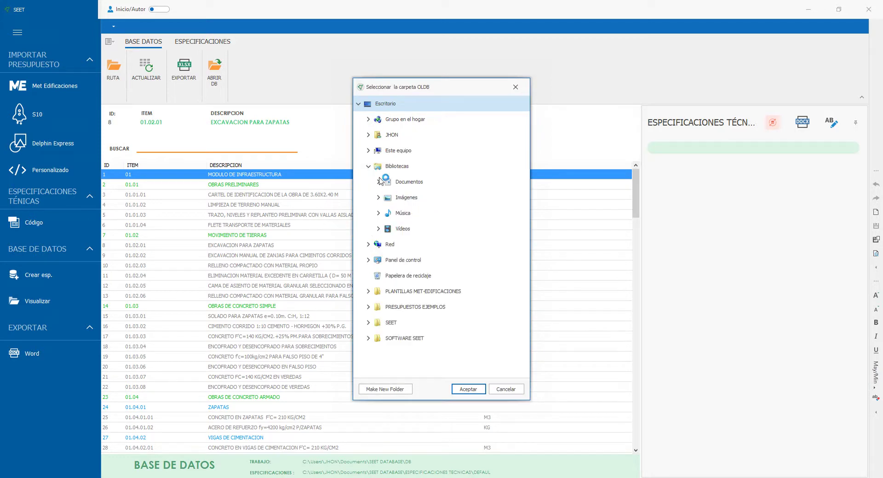
pyautogui.click(379, 182)
pyautogui.click(388, 291)
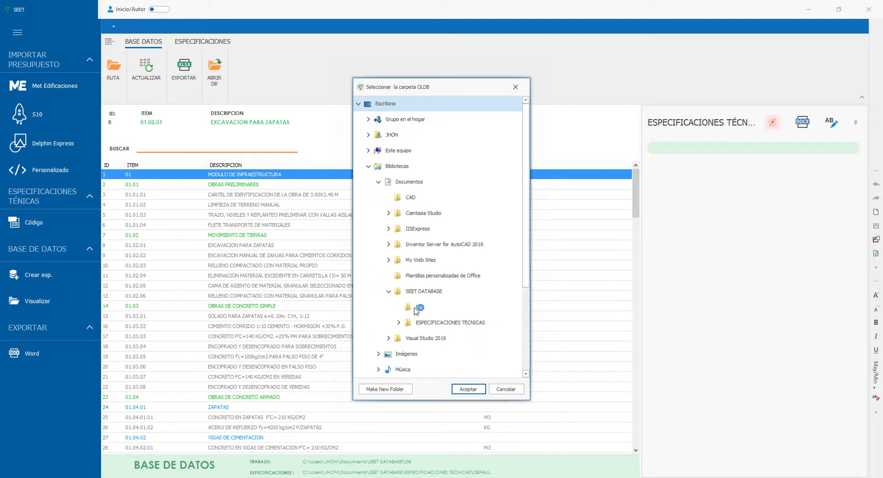
pyautogui.click(398, 322)
pyautogui.scroll(-1, 419, 322)
pyautogui.click(436, 324)
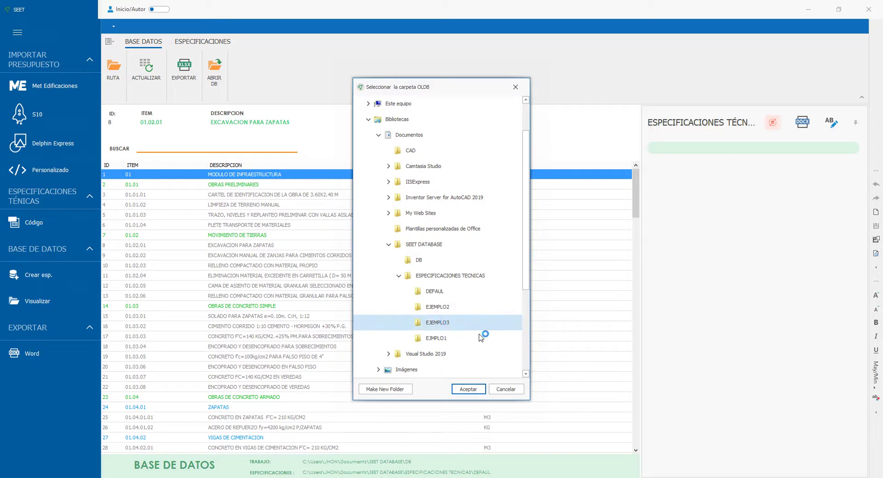
pyautogui.click(468, 389)
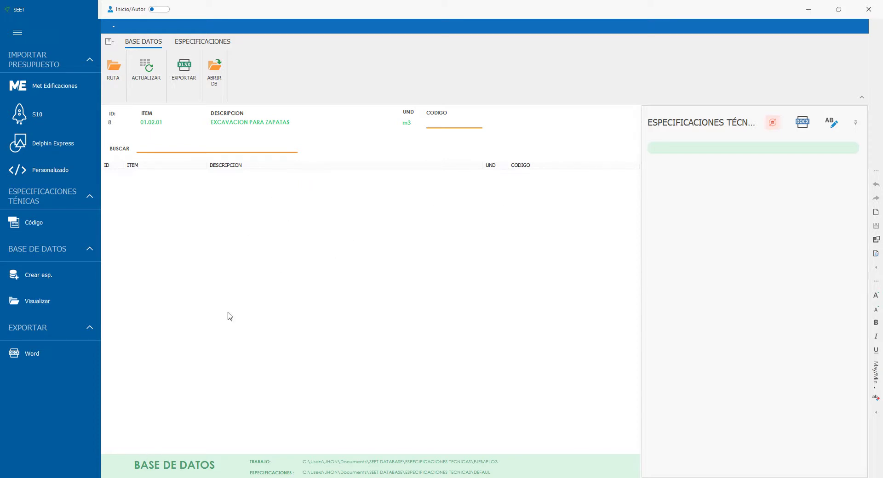
# - Open the DATA_BASE workbook in the EJEMPLO3 folder and fill row 2 with ID 1, ITEM 121, DESCRIPCION AFA and UND M2
pyautogui.doubleClick(306, 238)
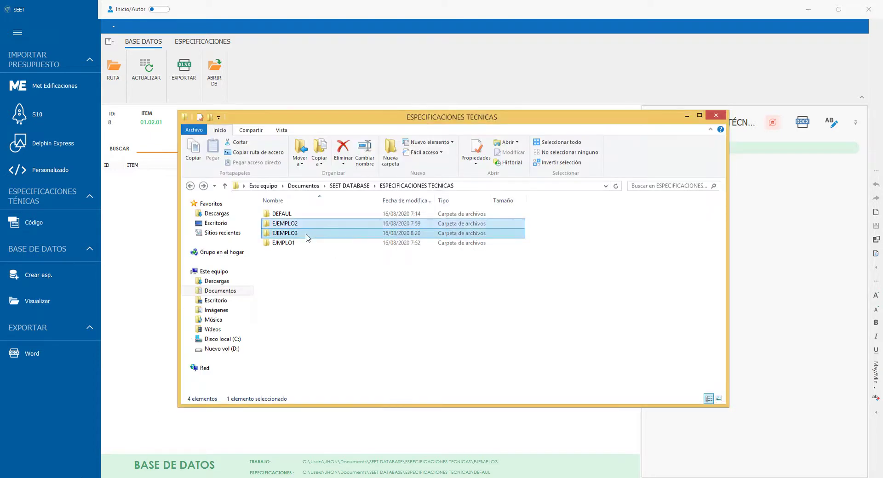
pyautogui.doubleClick(292, 215)
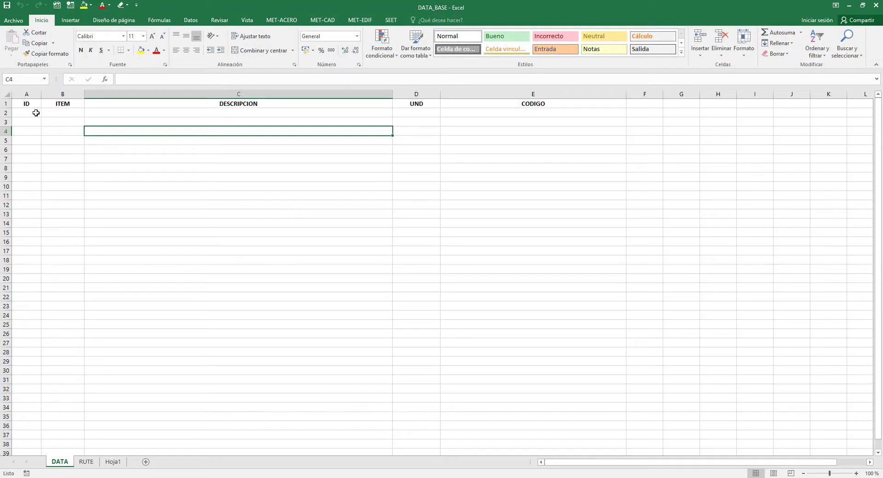
pyautogui.click(36, 113)
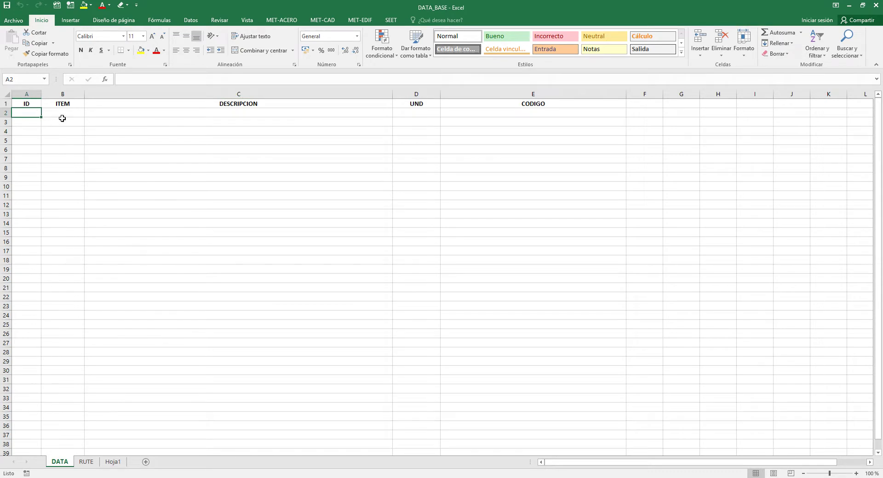
pyautogui.write('1')
pyautogui.press('Tab')
pyautogui.write('A')
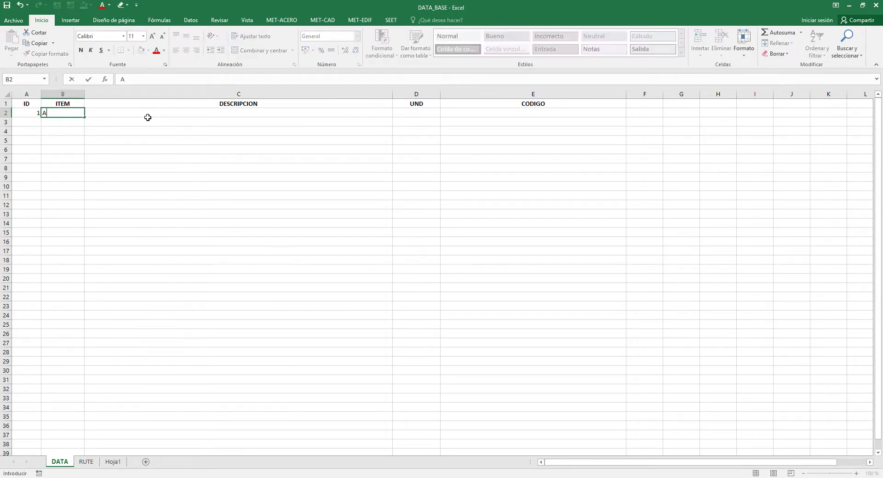
pyautogui.click(217, 114)
pyautogui.click(71, 111)
pyautogui.write('121')
pyautogui.press('Tab')
pyautogui.write('AFA')
pyautogui.click(419, 116)
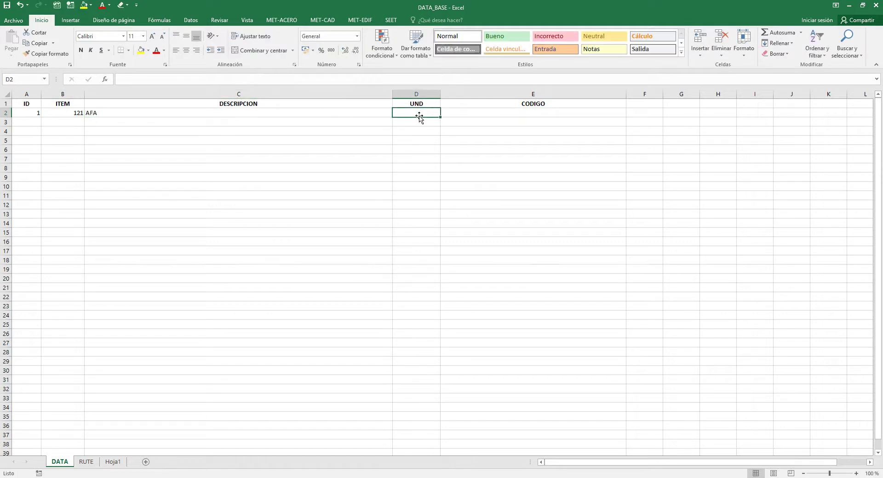
pyautogui.write('M2')
# - Close the edited EJEMPLO3 workbook, saving its changes, and return to SEET
pyautogui.click(876, 4)
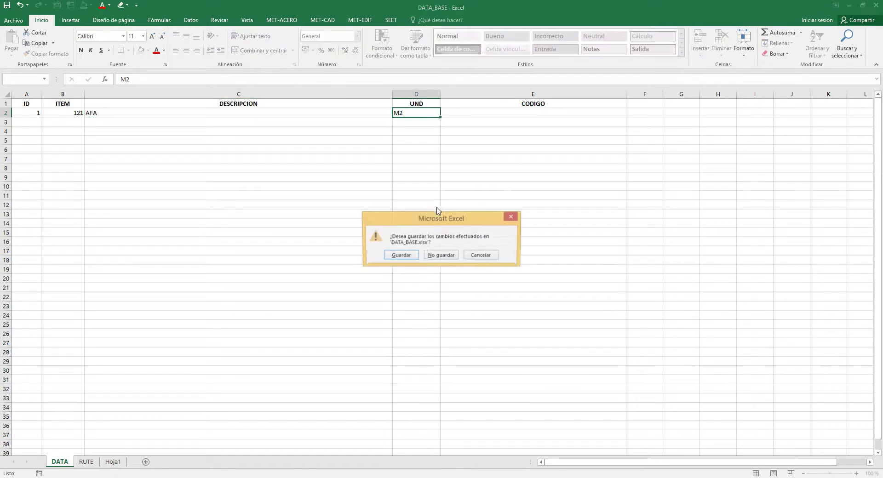
pyautogui.click(408, 258)
pyautogui.click(418, 51)
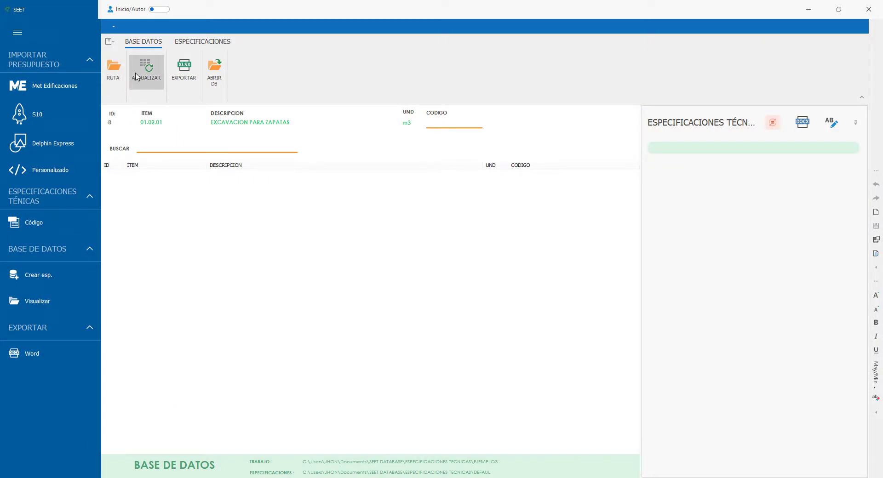
# - Reload the database from the EJEMPLO3 folder and select its AFA item
pyautogui.click(113, 72)
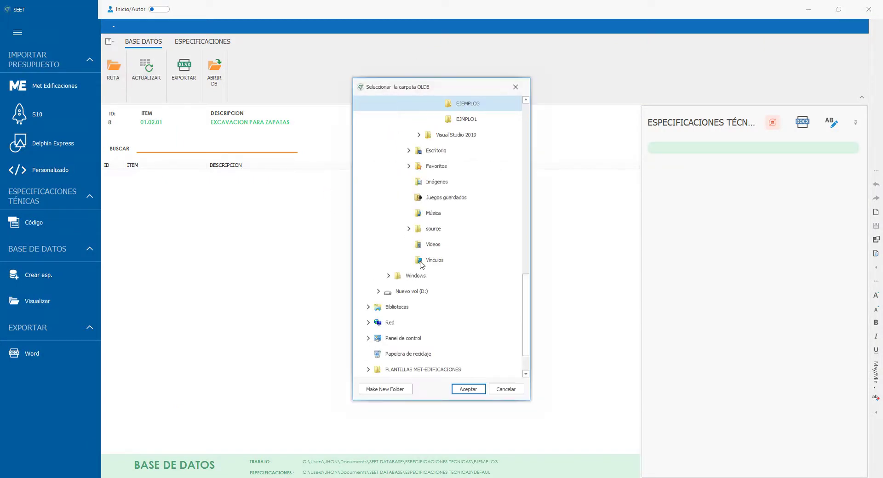
pyautogui.click(473, 391)
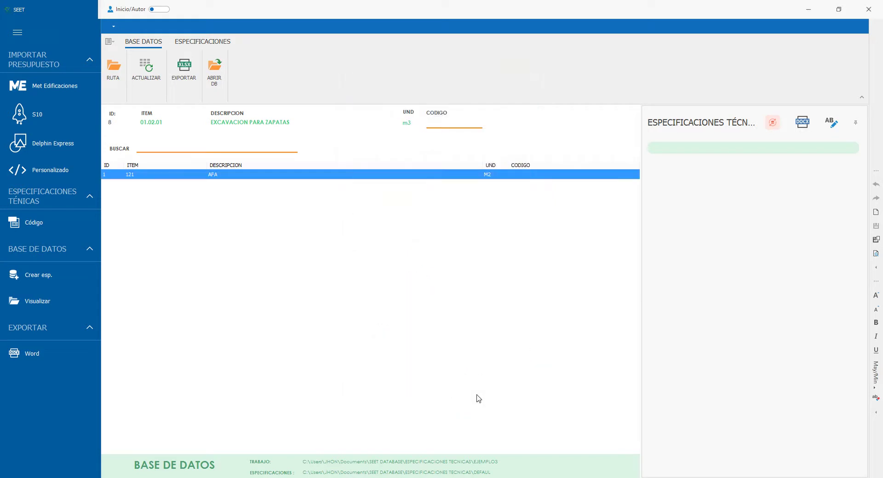
pyautogui.click(142, 177)
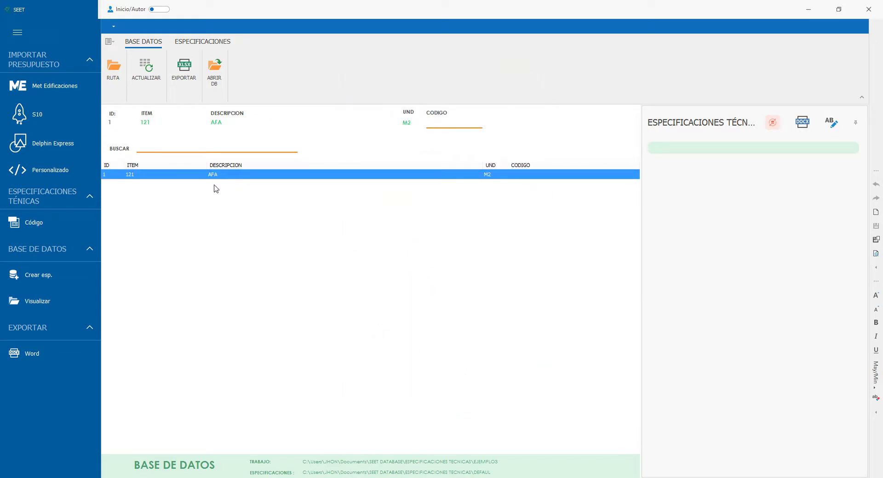
# - Set the database path to the SEET DATABASE\DB folder and select the EXCAVACION PARA ZAPATAS item
pyautogui.click(113, 69)
pyautogui.click(512, 390)
pyautogui.click(319, 246)
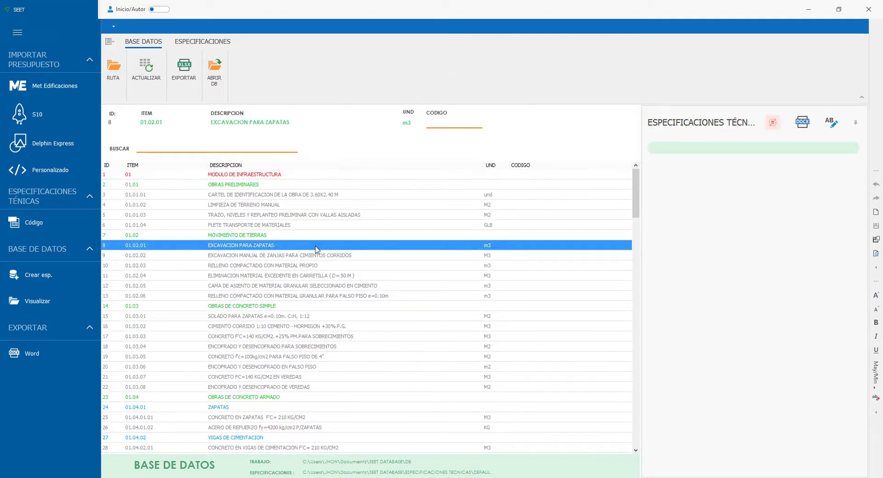
# - Look through the loaded budget items and narrow the ITEM column of the list
pyautogui.scroll(-11, 316, 245)
pyautogui.scroll(-20, 326, 303)
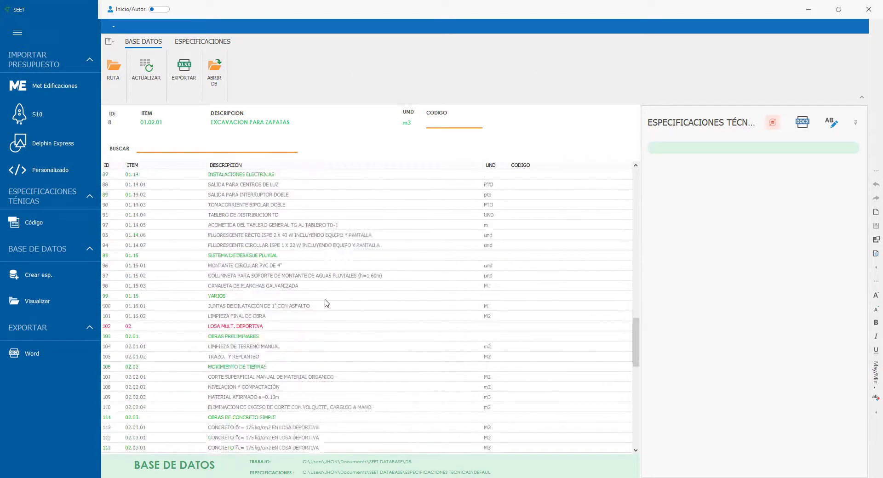
pyautogui.scroll(20, 326, 302)
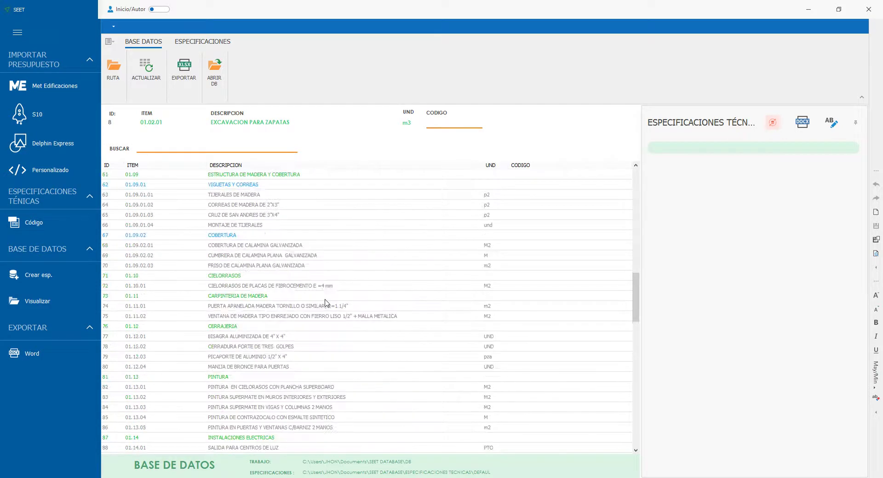
pyautogui.scroll(6, 327, 303)
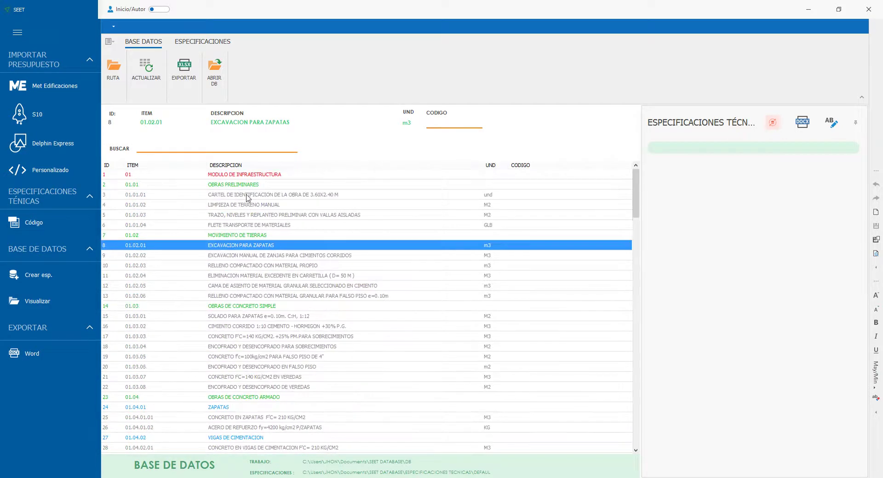
pyautogui.moveTo(206, 164); pyautogui.dragTo(171, 164)
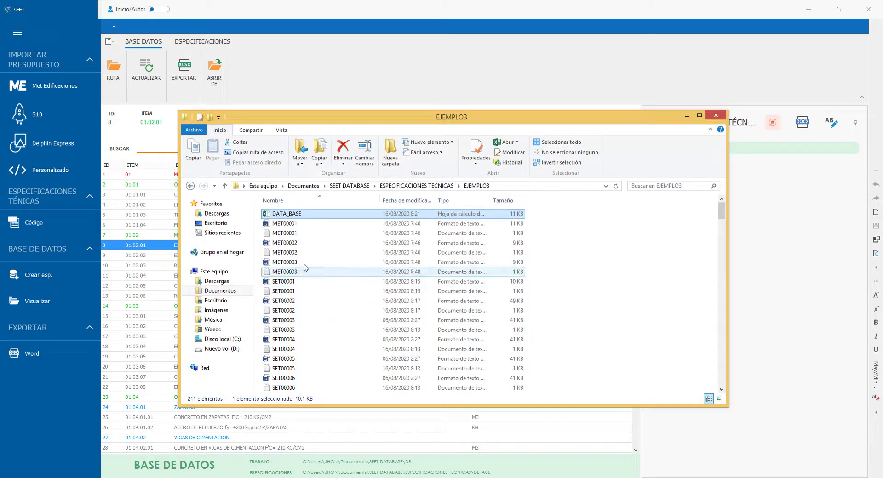
# - Switch to File Explorer and examine the MET00001 text file and its matching rich-text document in the EJEMPLO3 folder
pyautogui.doubleClick(478, 125)
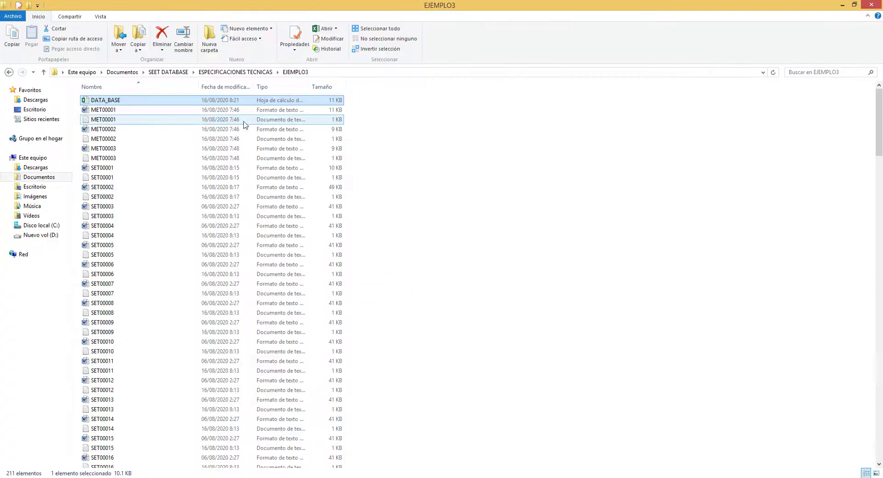
pyautogui.doubleClick(104, 119)
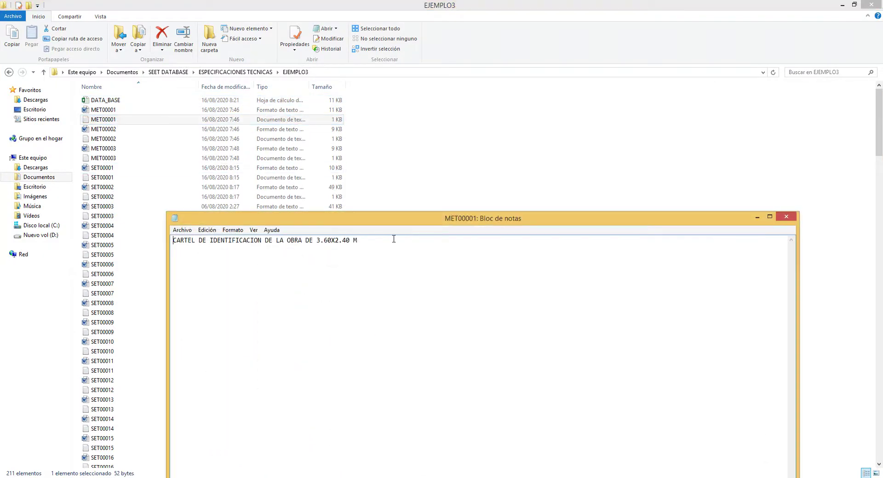
pyautogui.click(785, 217)
pyautogui.doubleClick(131, 112)
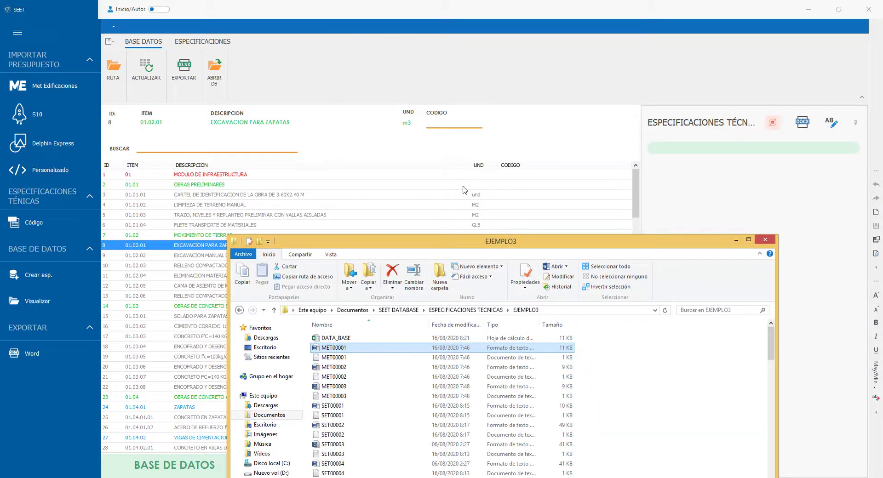
pyautogui.click(530, 4)
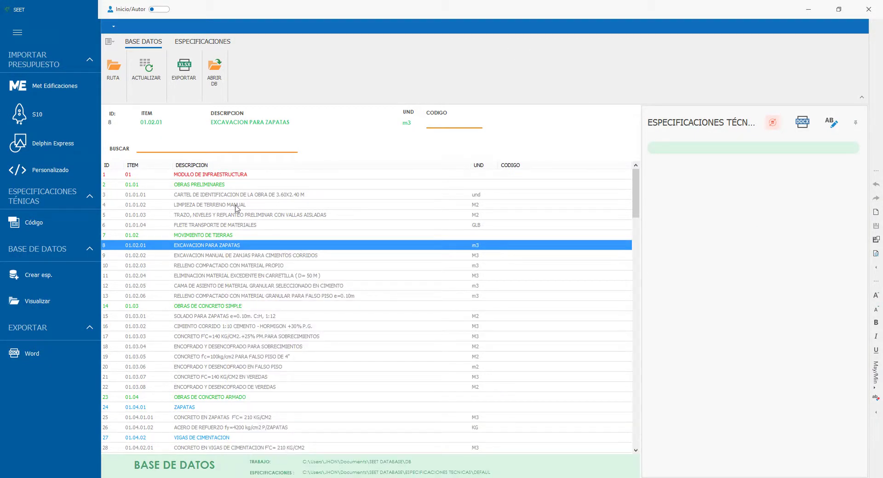
# - Select the item CARTEL DE IDENTIFICACION DE LA OBRA DE 3.60X2.40 M in SEET and show the specifications commands
pyautogui.click(222, 195)
pyautogui.click(232, 187)
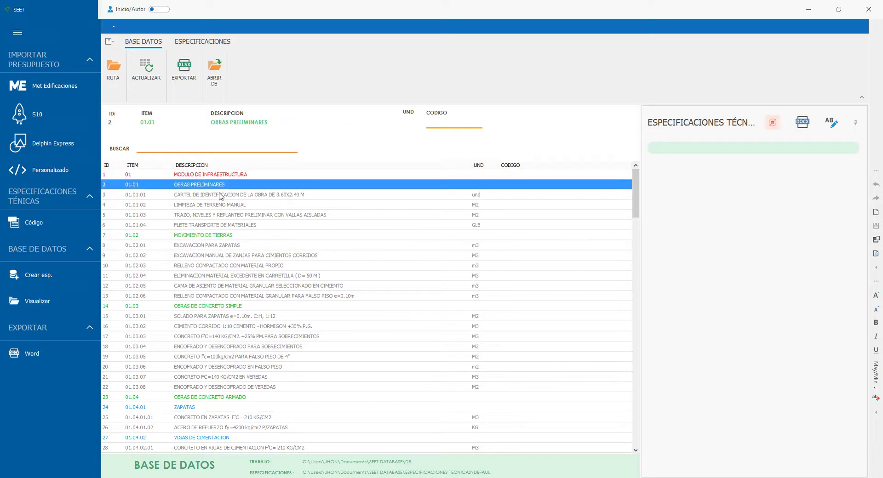
pyautogui.click(220, 197)
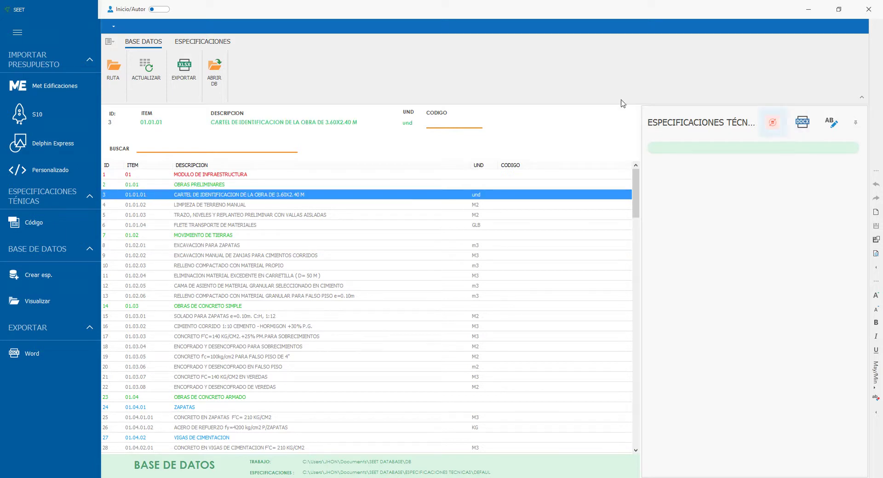
pyautogui.click(198, 43)
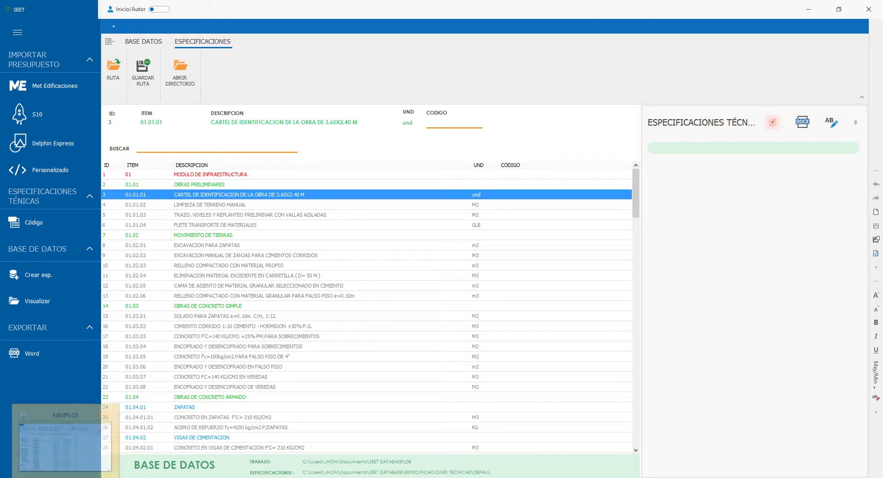
# - Check the contents of the DEFAUL folder in SEET DATABASE > ESPECIFICACIONES TECNICAS in a new File Explorer window, and return to SEET
pyautogui.press('super+e')
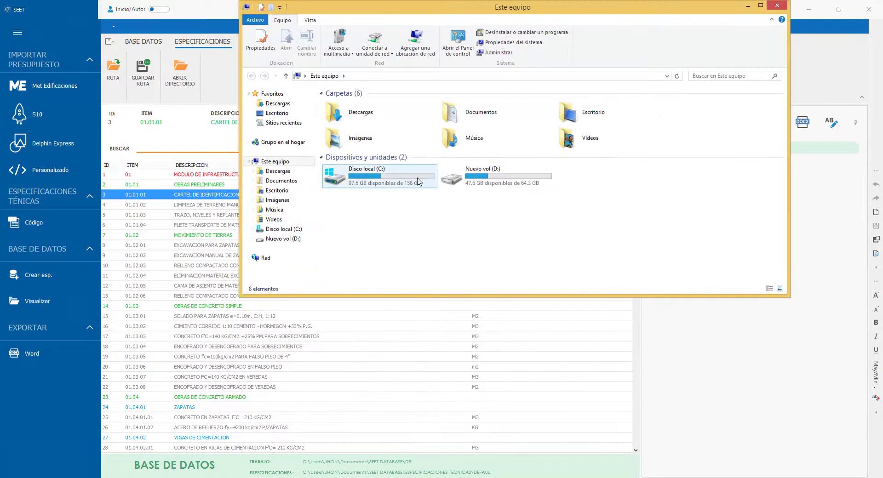
pyautogui.click(281, 181)
pyautogui.doubleClick(345, 162)
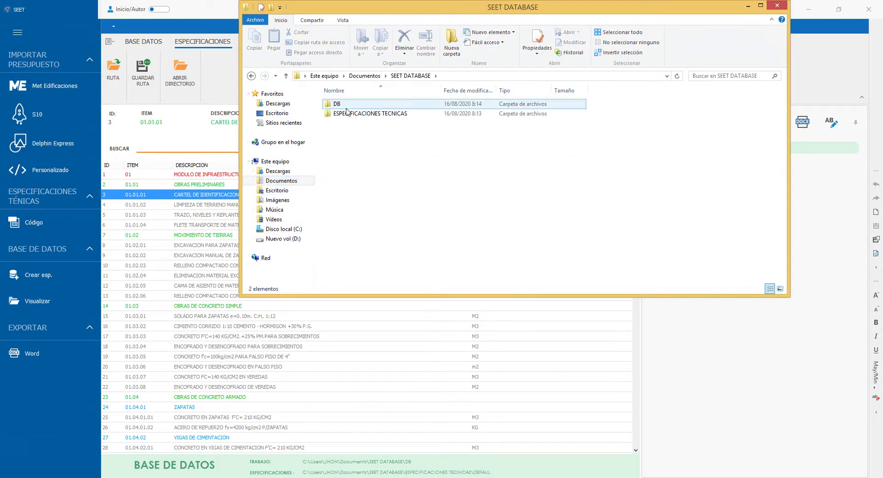
pyautogui.doubleClick(351, 114)
pyautogui.click(344, 107)
pyautogui.doubleClick(344, 104)
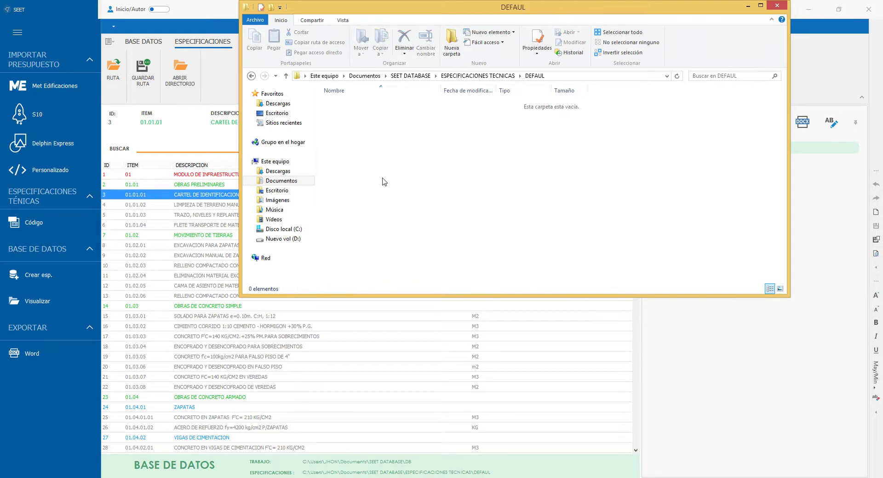
pyautogui.rightClick(384, 147)
pyautogui.click(409, 184)
pyautogui.click(704, 361)
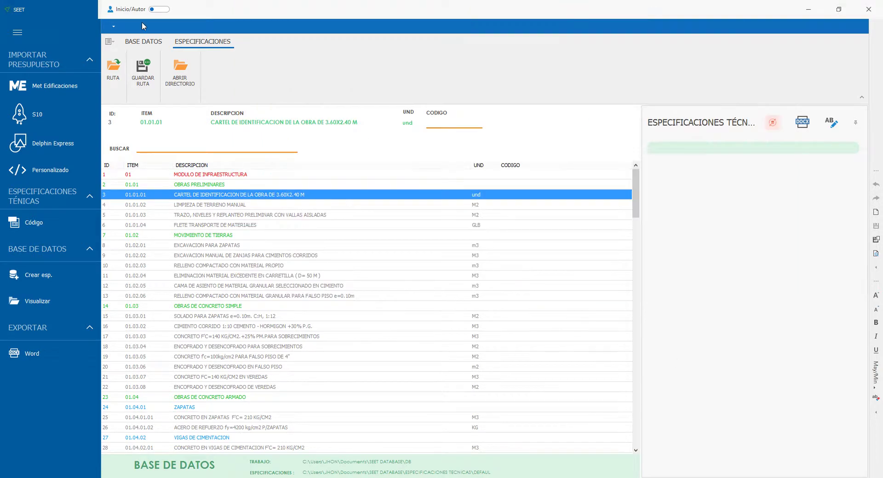
# - Set the technical specifications path to the EJEMPLO3 folder under SEET DATABASE > ESPECIFICACIONES TECNICAS
pyautogui.click(156, 43)
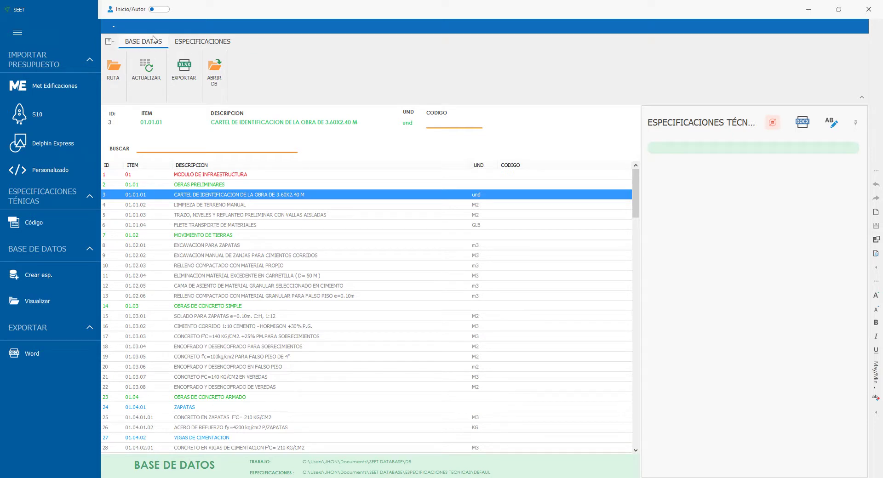
pyautogui.click(203, 42)
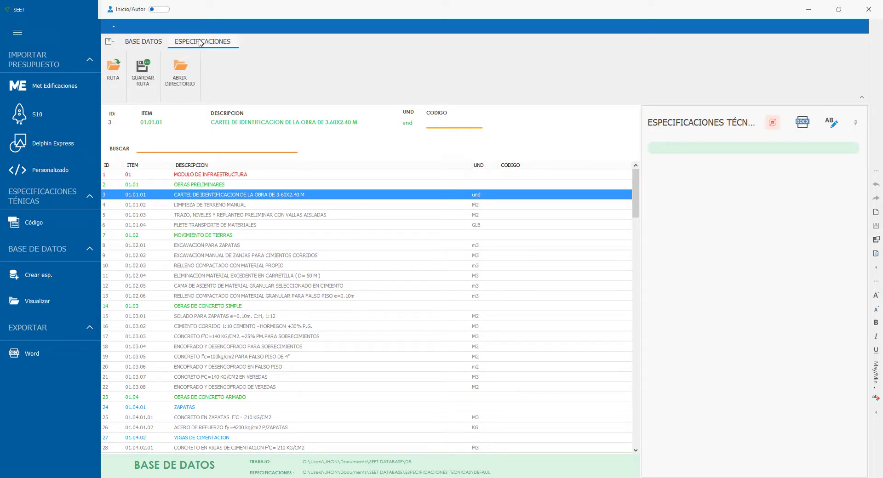
pyautogui.click(117, 70)
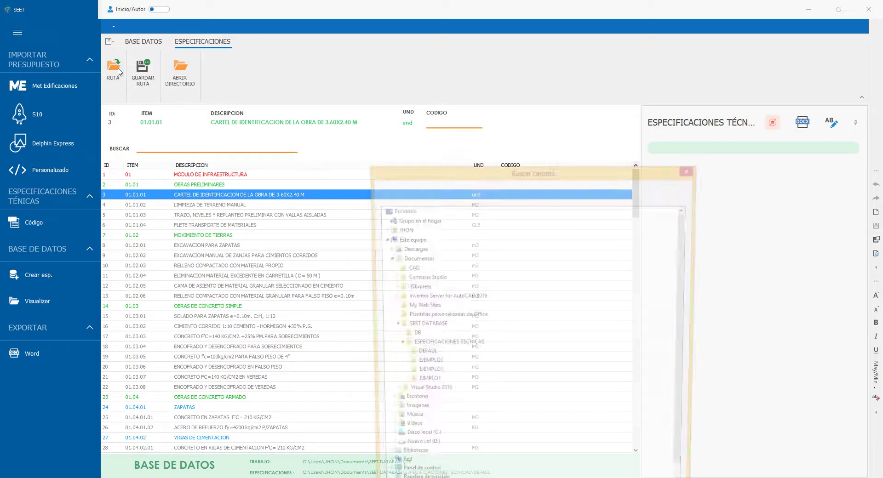
pyautogui.click(424, 374)
pyautogui.moveTo(491, 175); pyautogui.dragTo(416, 93)
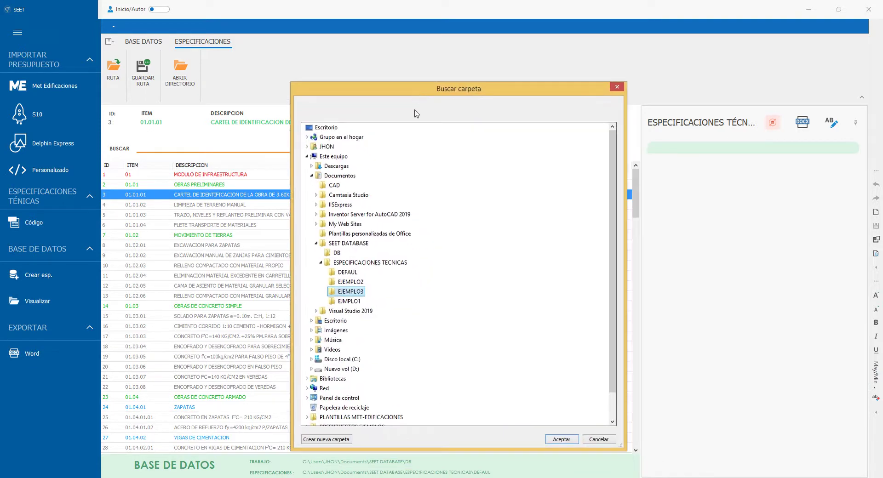
pyautogui.click(561, 440)
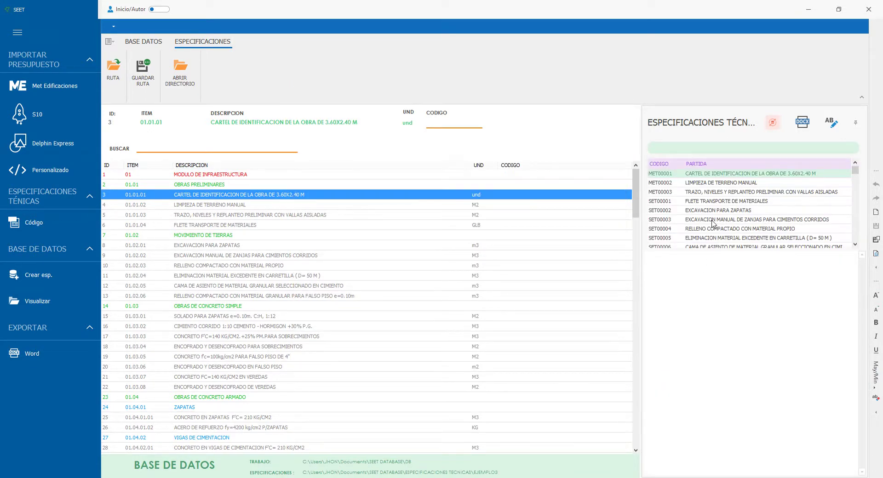
# - Browse several entries of the loaded technical specifications list and preview the text of specification MET00001
pyautogui.click(713, 220)
pyautogui.press('Down')
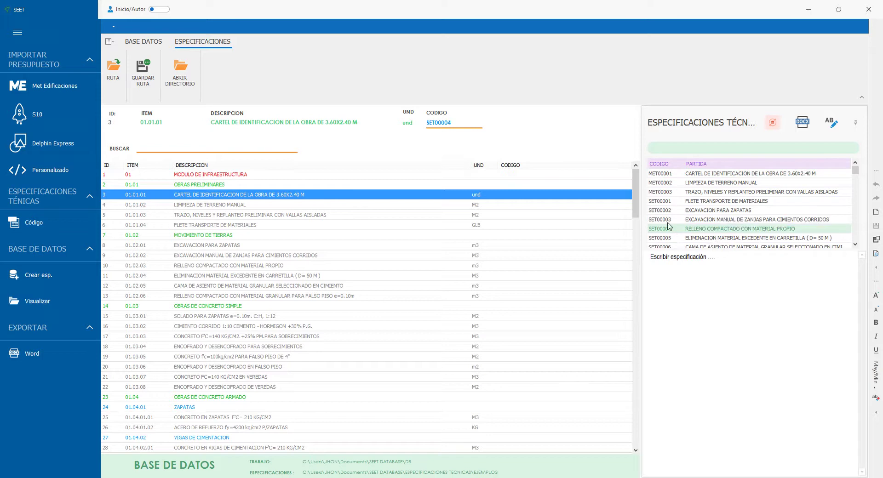
pyautogui.click(669, 192)
pyautogui.click(667, 175)
pyautogui.click(669, 193)
pyautogui.click(662, 229)
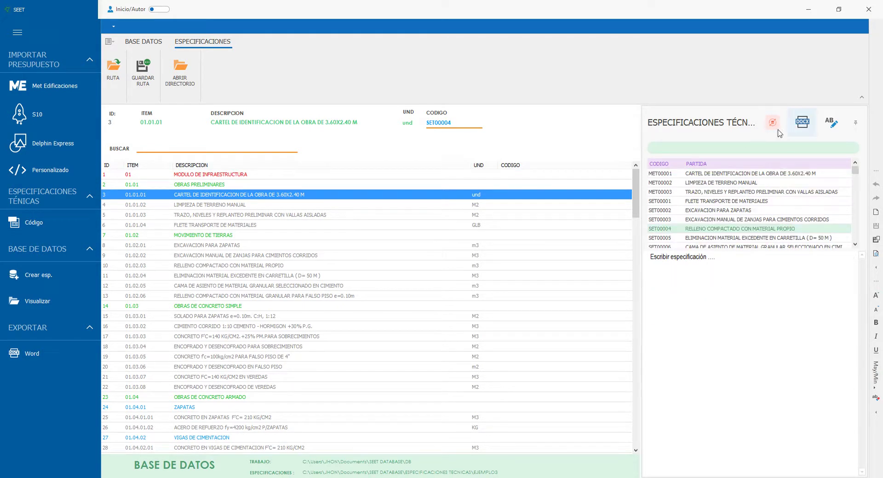
pyautogui.click(663, 175)
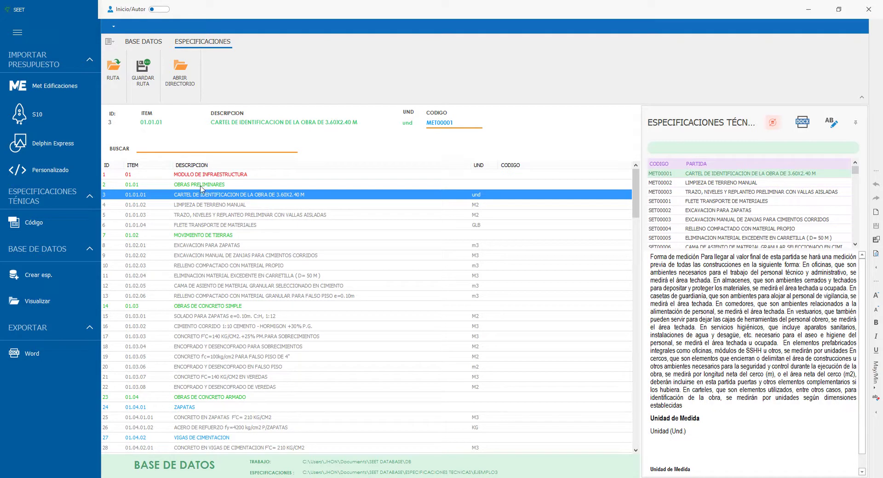
# - Filter the specifications by CAR and assign code MET00001 to the item CARTEL DE IDENTIFICACION DE LA OBRA DE 3.60X2.40 M
pyautogui.click(700, 150)
pyautogui.write('CAR')
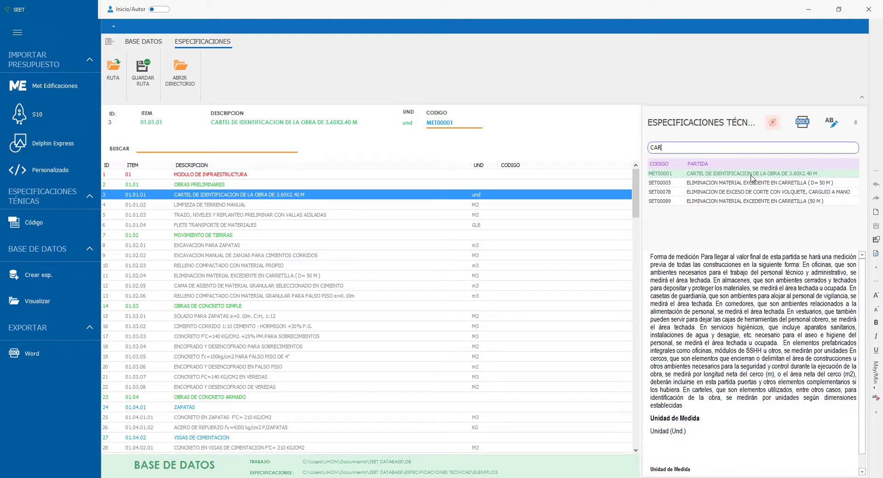
pyautogui.click(665, 174)
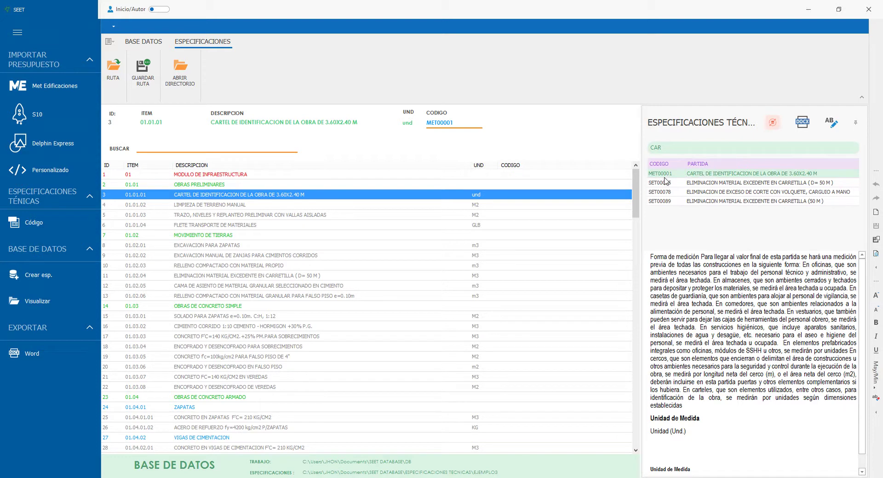
pyautogui.click(773, 121)
# - Select the item LIMPIEZA DE TERRENO MANUAL, filter the specifications by LIM and assign it code MET00002
pyautogui.click(292, 208)
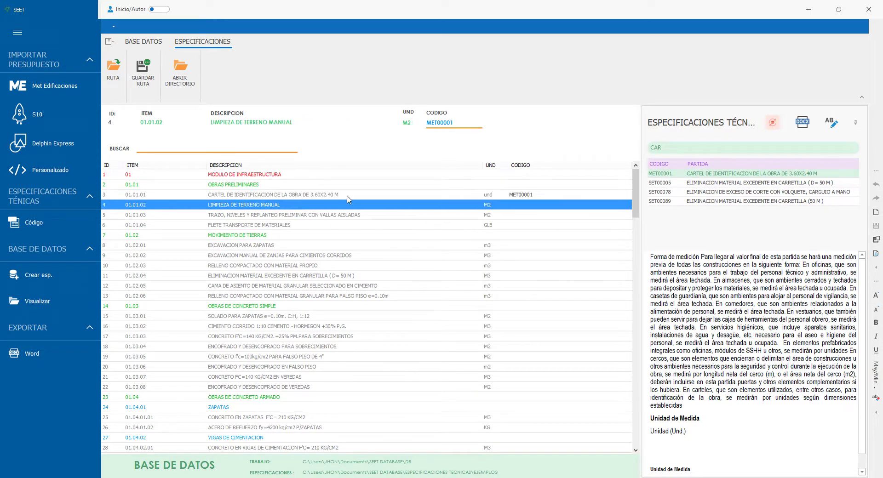
pyautogui.click(349, 198)
pyautogui.click(509, 205)
pyautogui.click(513, 197)
pyautogui.click(464, 205)
pyautogui.click(318, 197)
pyautogui.click(527, 207)
pyautogui.click(689, 148)
pyautogui.write('LIM')
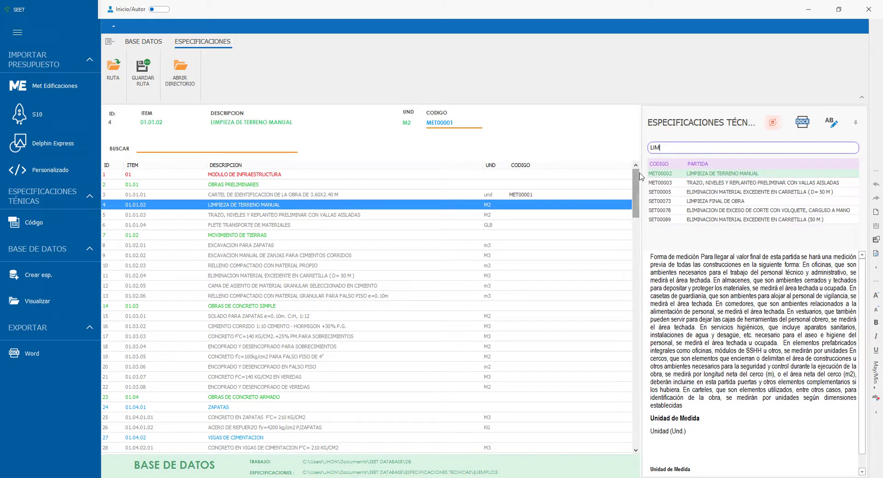
pyautogui.click(679, 178)
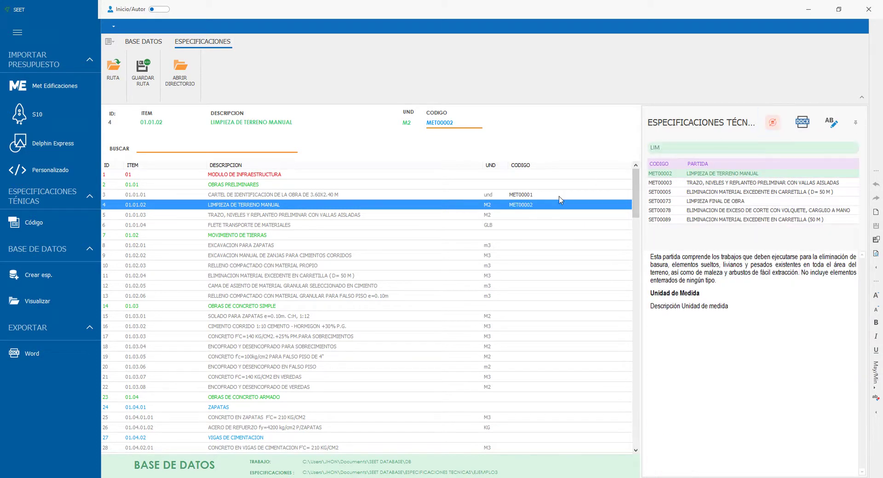
# - Select budget item 01.06.06 BRUÑAS, filter the specifications by BRU and assign it code SET00039
pyautogui.click(316, 216)
pyautogui.scroll(-4, 406, 346)
pyautogui.scroll(-10, 406, 346)
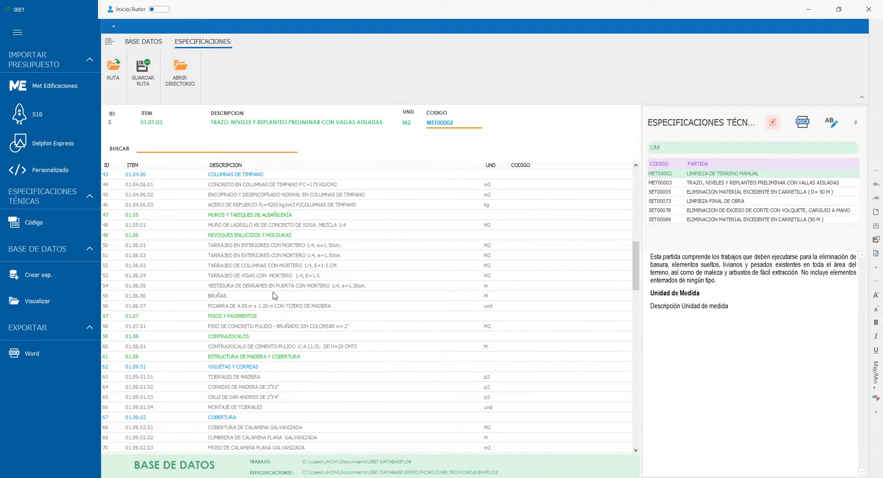
pyautogui.click(230, 286)
pyautogui.click(230, 295)
pyautogui.click(686, 148)
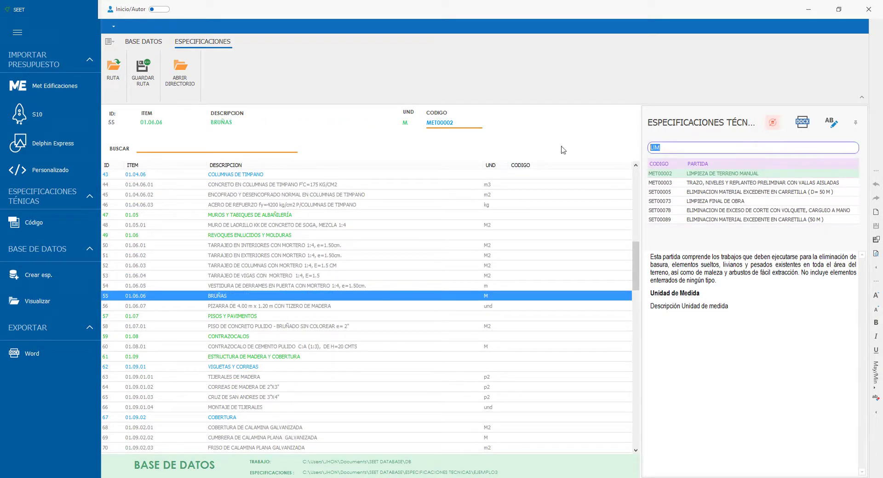
pyautogui.write('BRU')
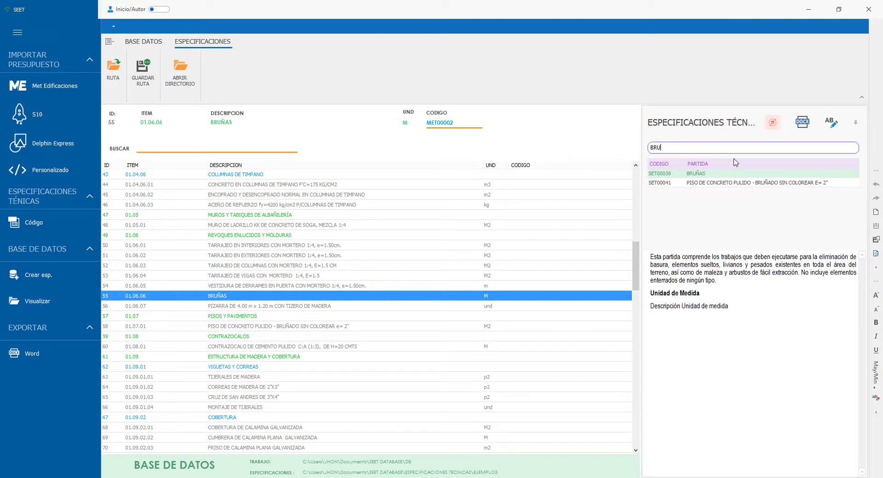
pyautogui.click(668, 178)
pyautogui.click(773, 122)
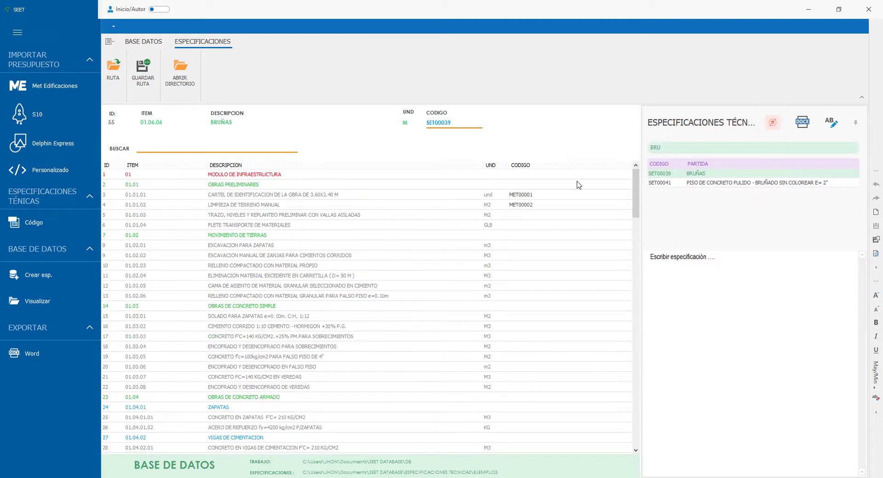
# - Search the budget items for BRU, shorten the search to BR, and select the item BRUÑAS
pyautogui.click(364, 286)
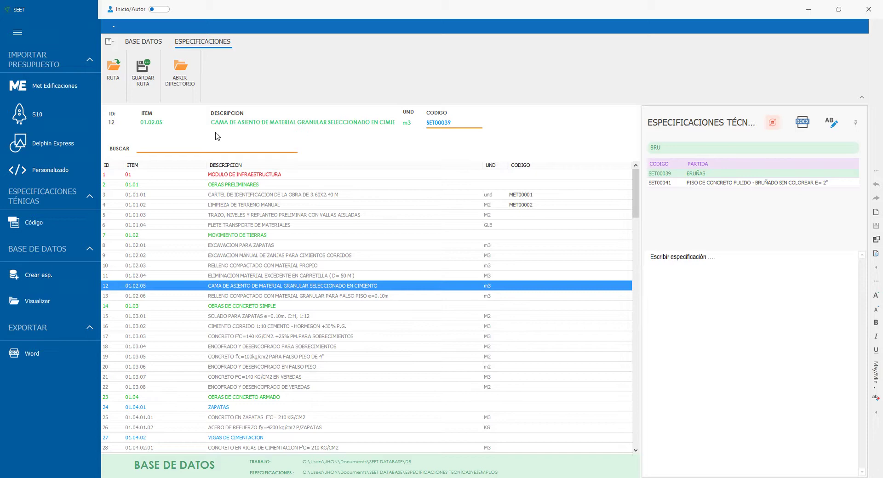
pyautogui.click(141, 147)
pyautogui.write('BRU')
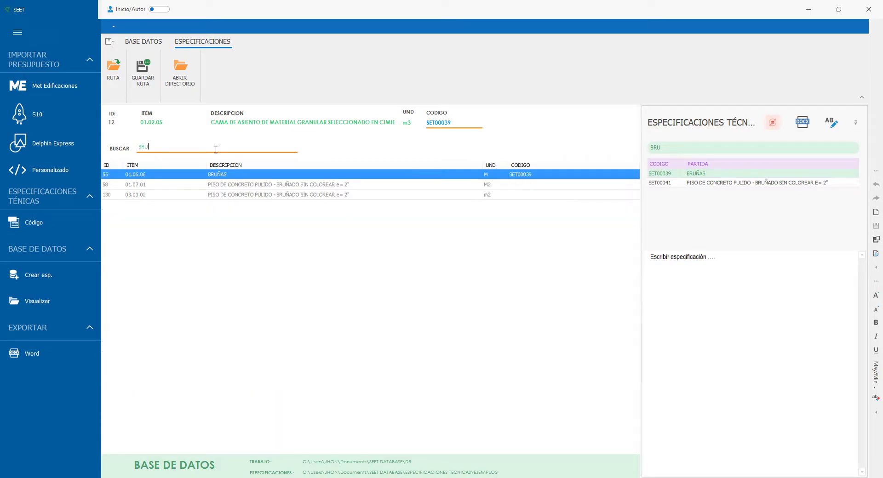
pyautogui.press('BackSpace')
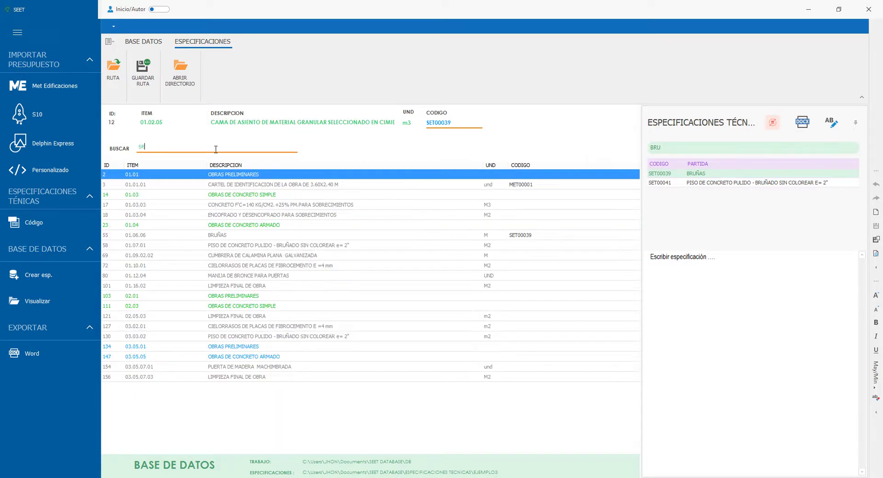
pyautogui.click(285, 235)
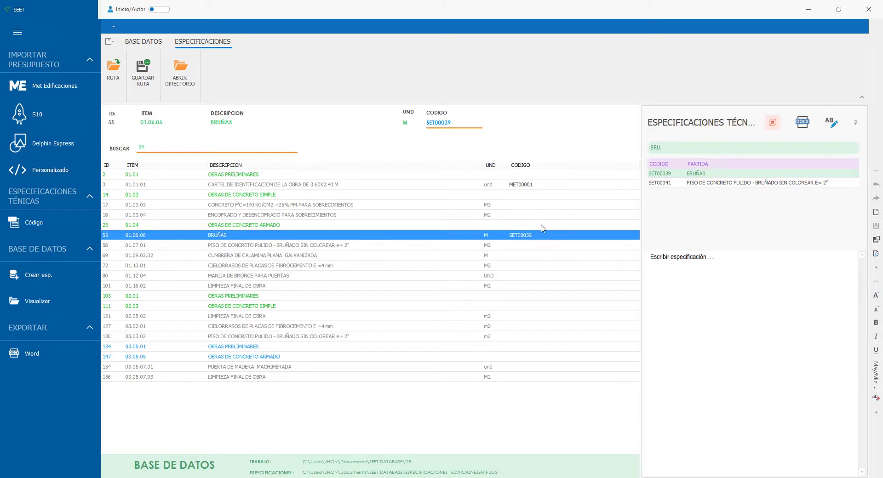
# - Clear the search text of both the technical specifications list and the budget item list
pyautogui.click(703, 148)
pyautogui.press('BackSpace')
pyautogui.press('BackSpace')
pyautogui.press('BackSpace')
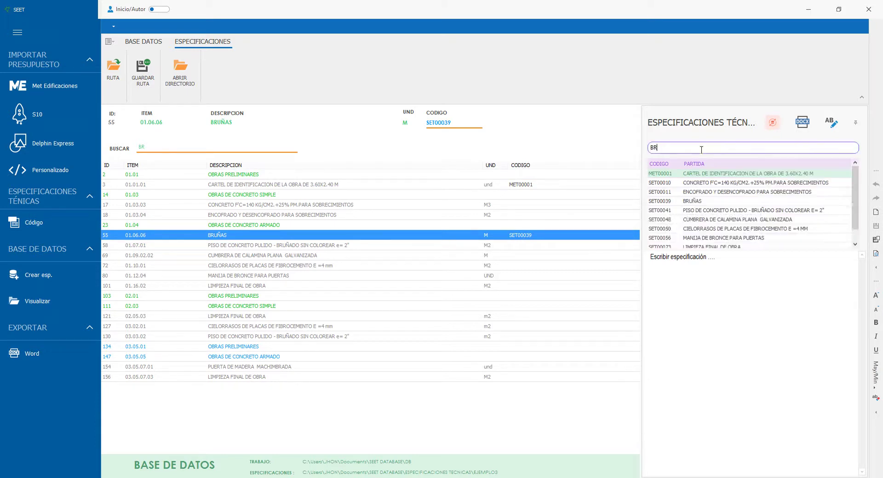
pyautogui.click(327, 217)
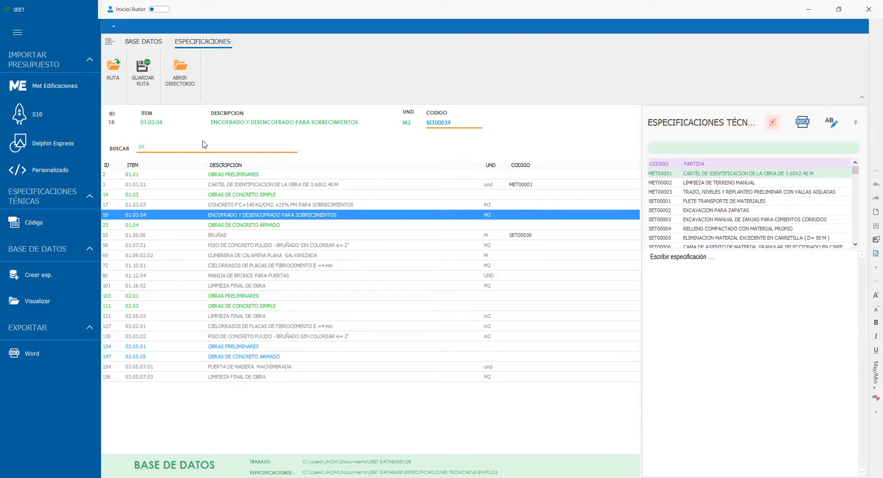
pyautogui.press('BackSpace')
pyautogui.press('BackSpace')
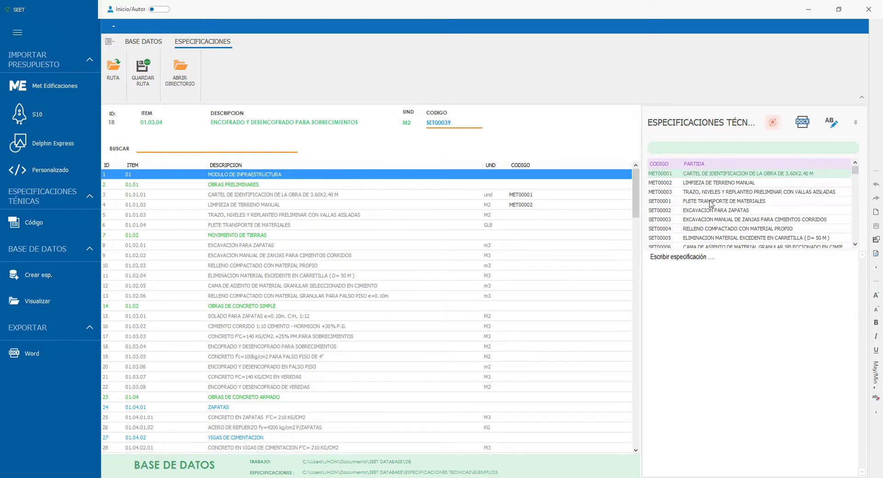
# - Preview specification SET00002 EXCAVACION PARA ZAPATAS in a widened specifications pane and select the CARTEL DE IDENTIFICACION item
pyautogui.click(707, 212)
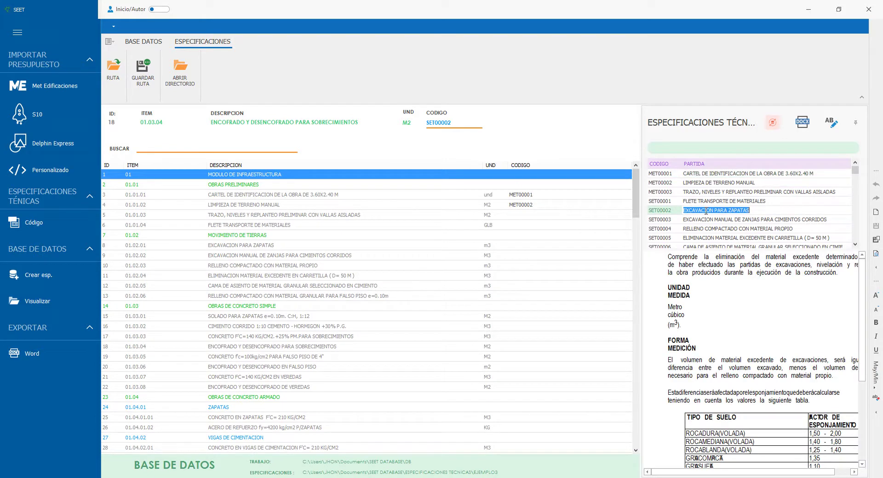
pyautogui.click(759, 305)
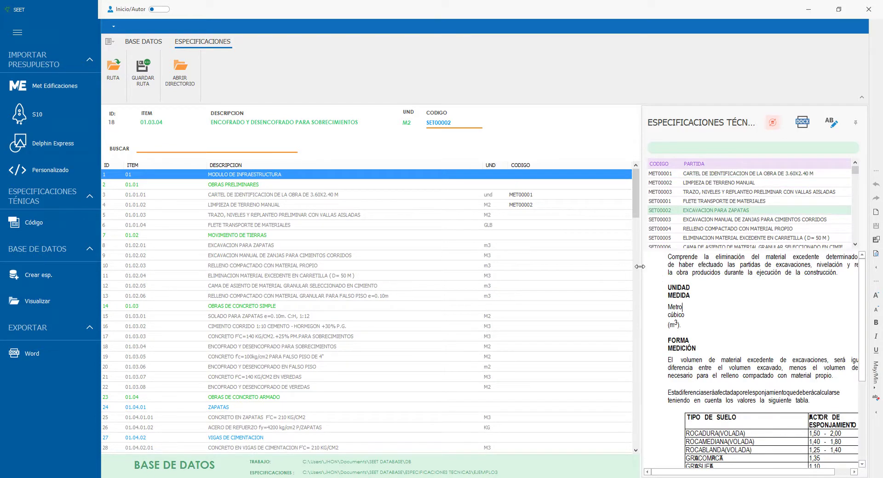
pyautogui.moveTo(640, 267); pyautogui.dragTo(397, 279)
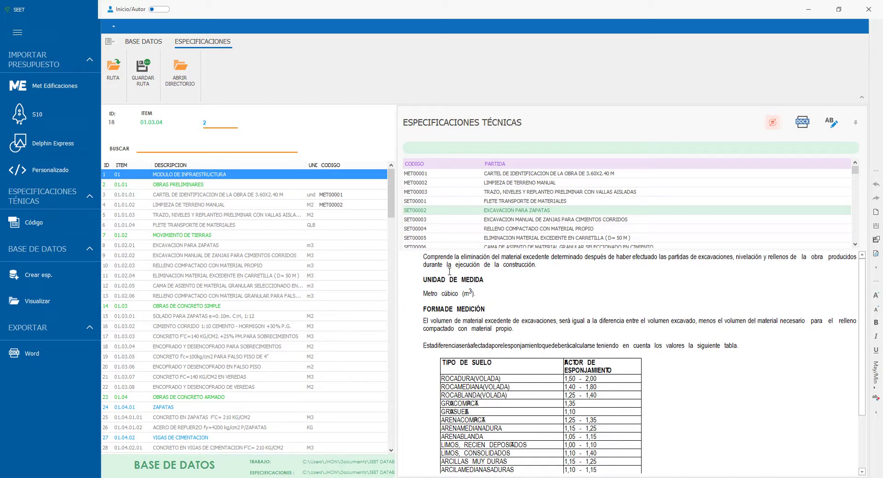
pyautogui.click(235, 196)
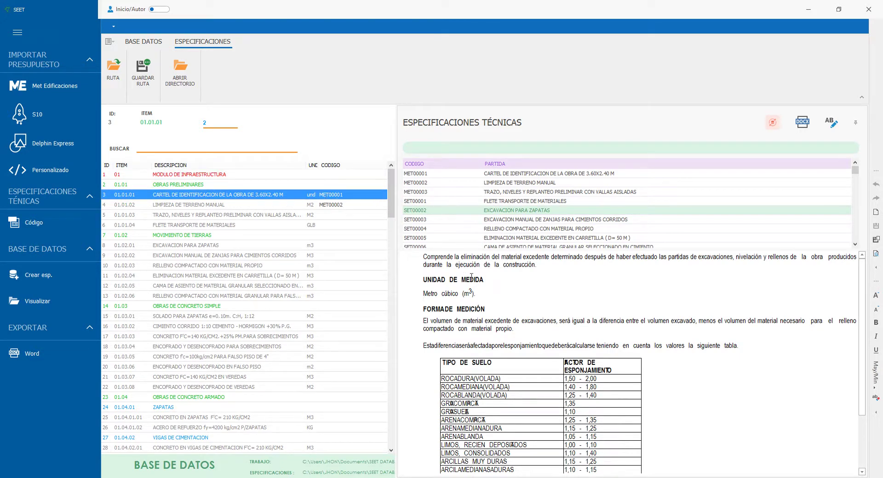
# - Look at the database viewer and the specification creation editor, and return to the specification coding view
pyautogui.click(62, 295)
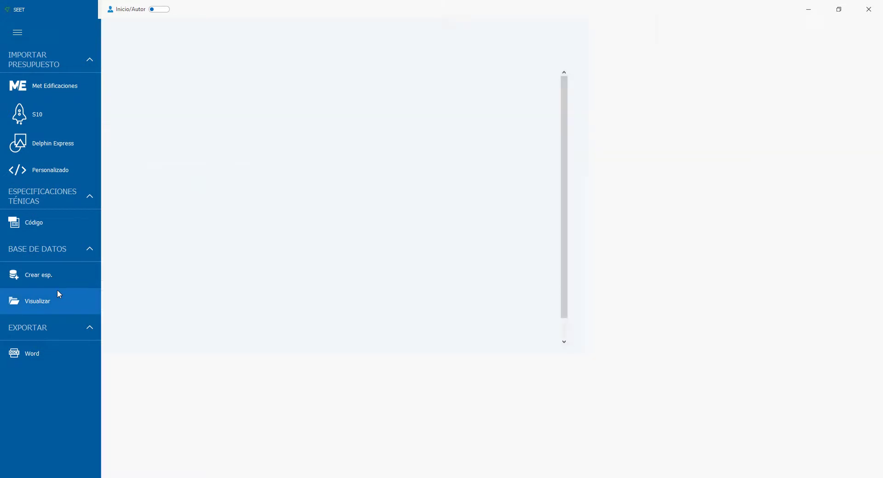
pyautogui.click(54, 274)
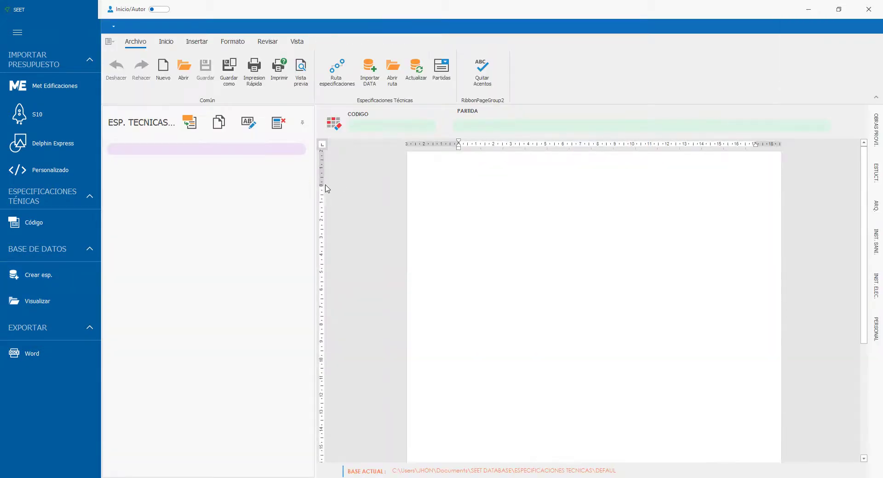
pyautogui.click(48, 229)
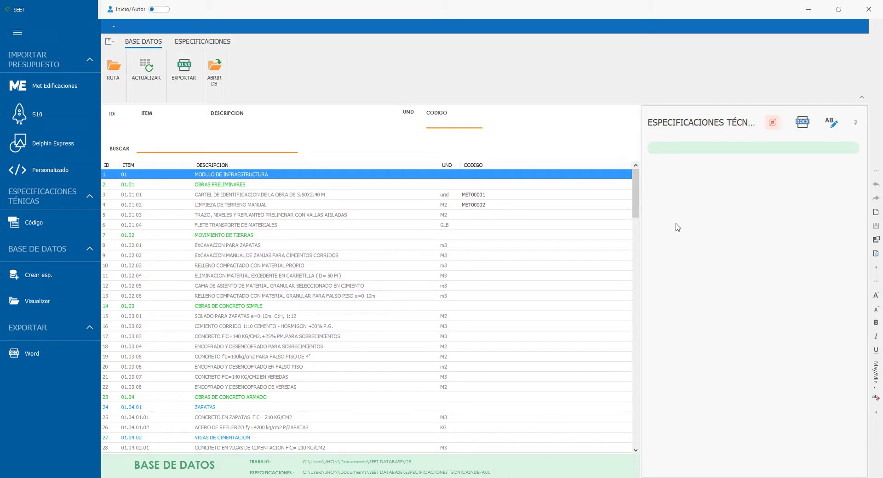
# - Set the specifications path to the EJEMPLO3 folder again and select the item CARTEL DE IDENTIFICACION DE LA OBRA DE 3.60X2.40 M
pyautogui.click(202, 42)
pyautogui.click(115, 69)
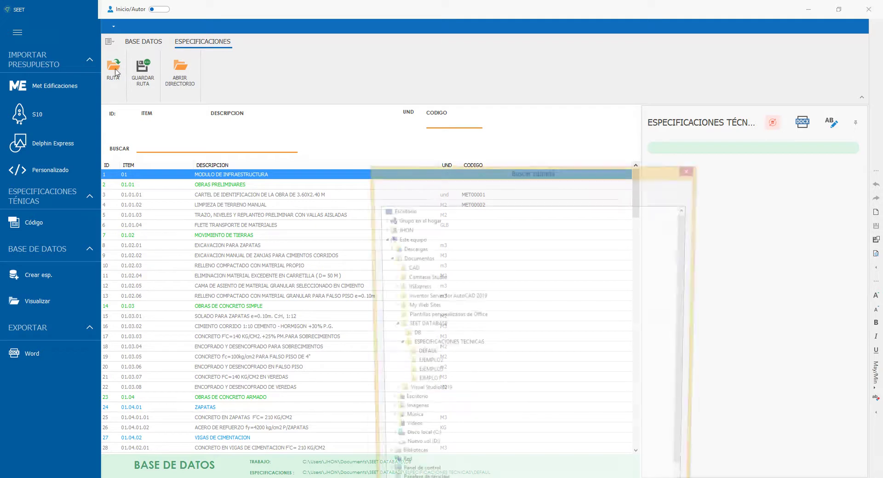
pyautogui.click(426, 374)
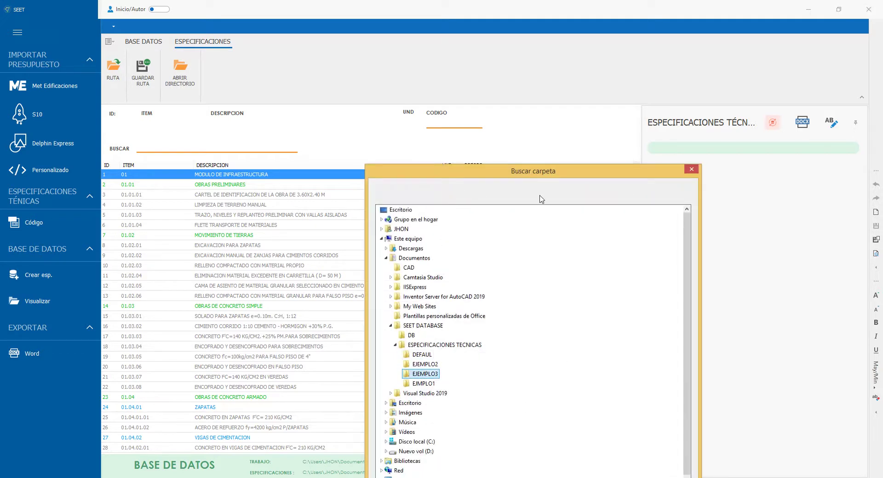
pyautogui.moveTo(537, 168); pyautogui.dragTo(463, 51)
pyautogui.click(566, 407)
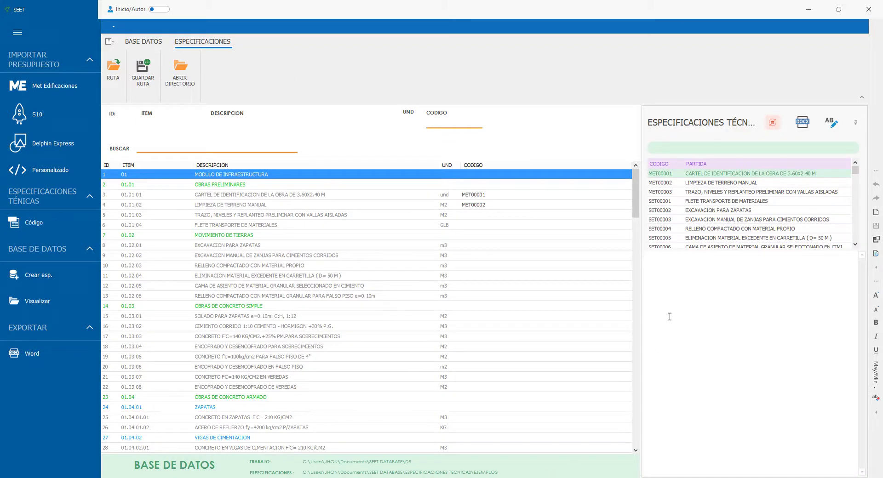
pyautogui.click(302, 195)
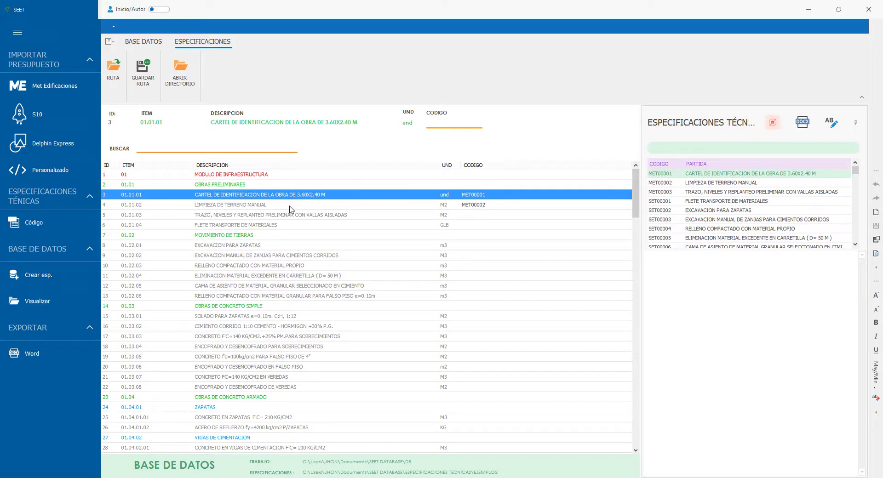
# - Add the line PARTIDA AGREGADA below the unit of measure in the text of specification MET00001 and save it
pyautogui.click(725, 184)
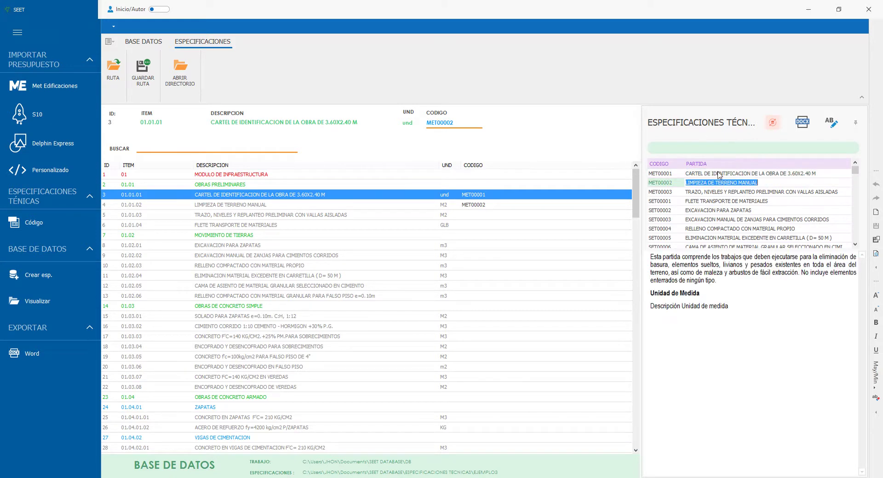
pyautogui.click(717, 174)
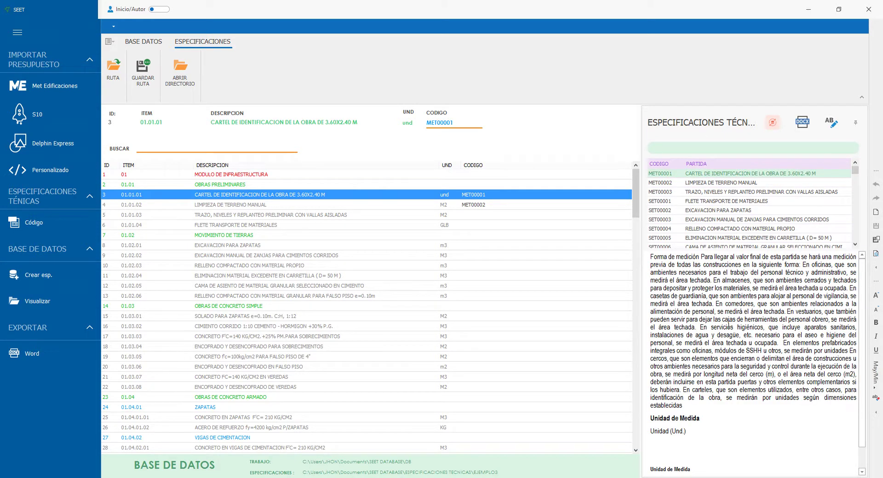
pyautogui.scroll(-1, 728, 348)
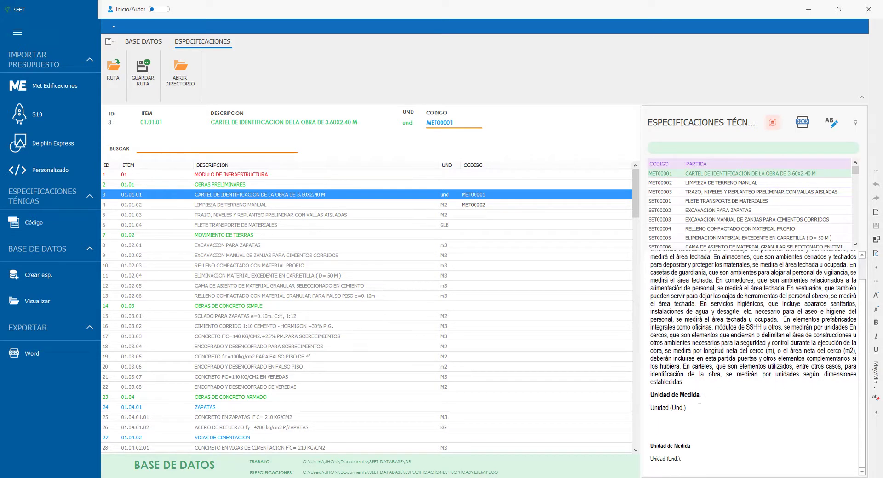
pyautogui.hotkey('shift', 'ctrl', 'End')
pyautogui.press('Delete')
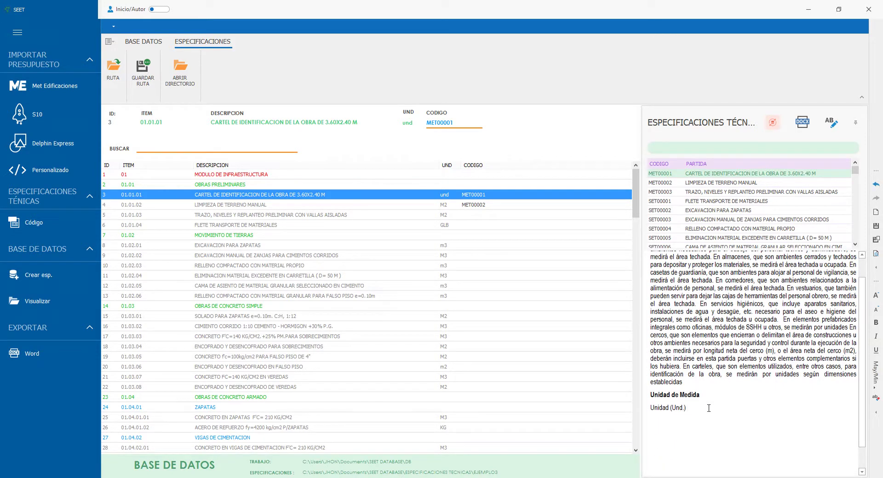
pyautogui.write('PARTIDA AGREGADA')
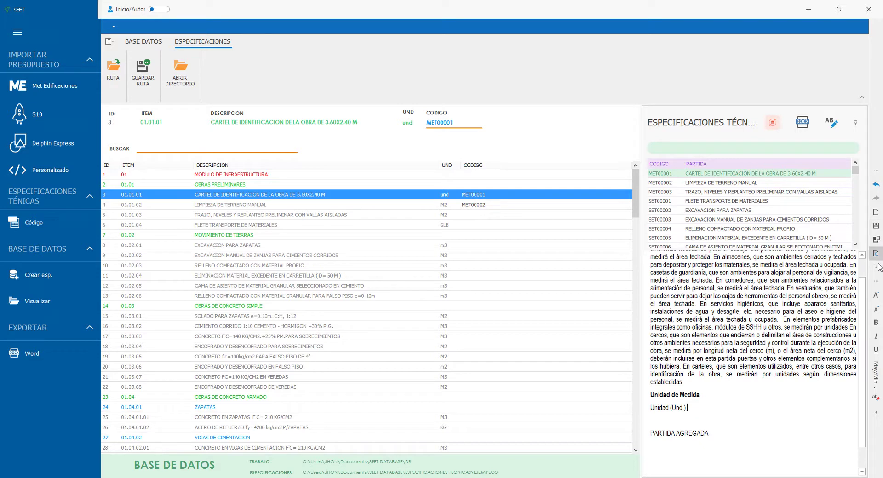
pyautogui.click(877, 231)
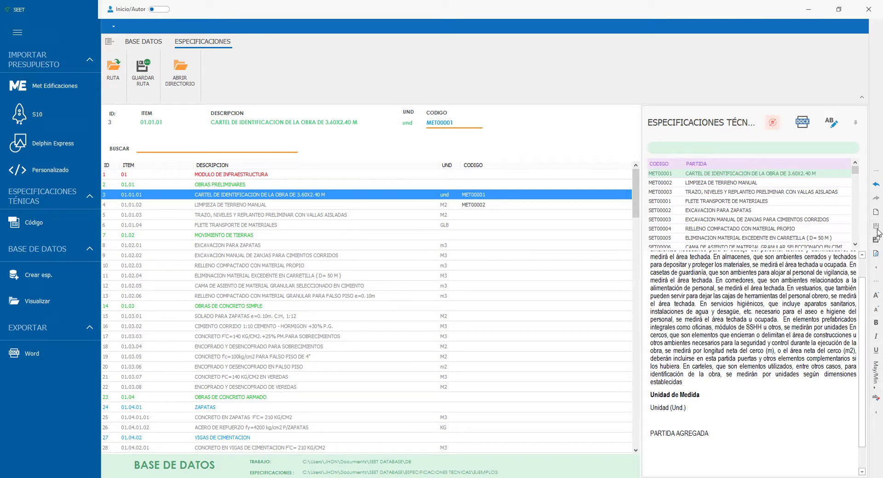
# - Switch between specification MET00001 and its neighbours to check that the edited text was saved
pyautogui.click(699, 183)
pyautogui.click(687, 175)
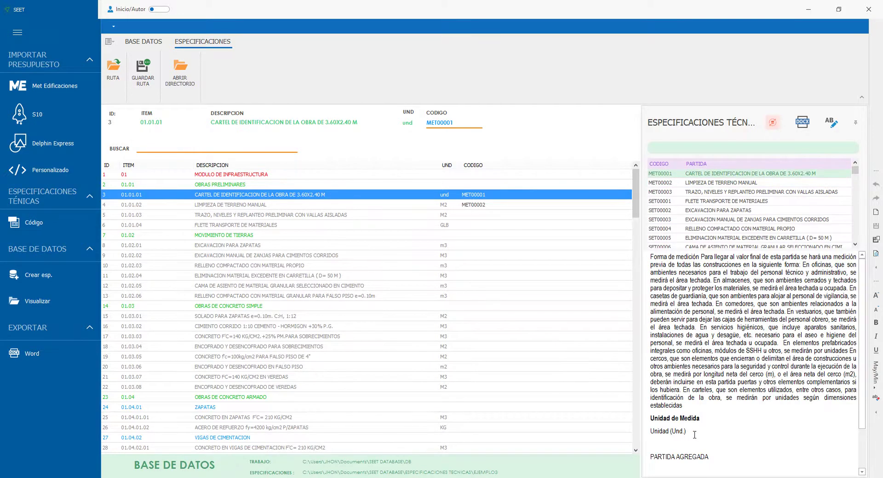
pyautogui.click(696, 183)
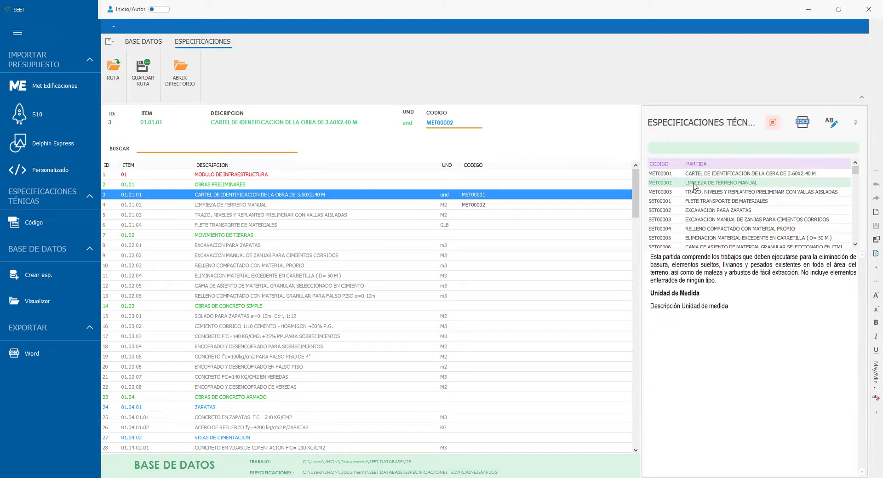
pyautogui.click(673, 192)
pyautogui.click(670, 183)
pyautogui.click(667, 173)
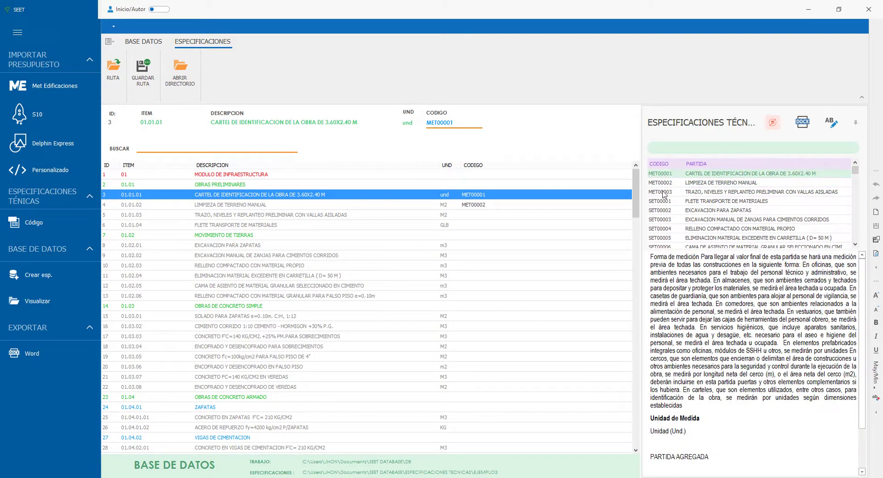
# - Preview the texts of several other specifications in the list between MET00002 and SET00005
pyautogui.click(669, 193)
pyautogui.click(667, 211)
pyautogui.click(667, 229)
pyautogui.click(667, 201)
pyautogui.click(667, 183)
pyautogui.click(667, 211)
pyautogui.click(668, 239)
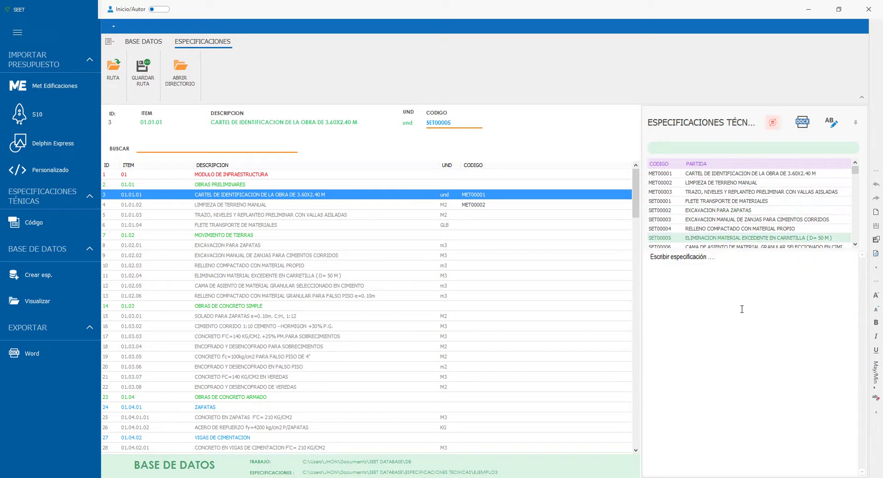
# - Try removing the blank line above PARTIDA AGREGADA in specification MET00001, undo the removal and reload the specification
pyautogui.click(668, 174)
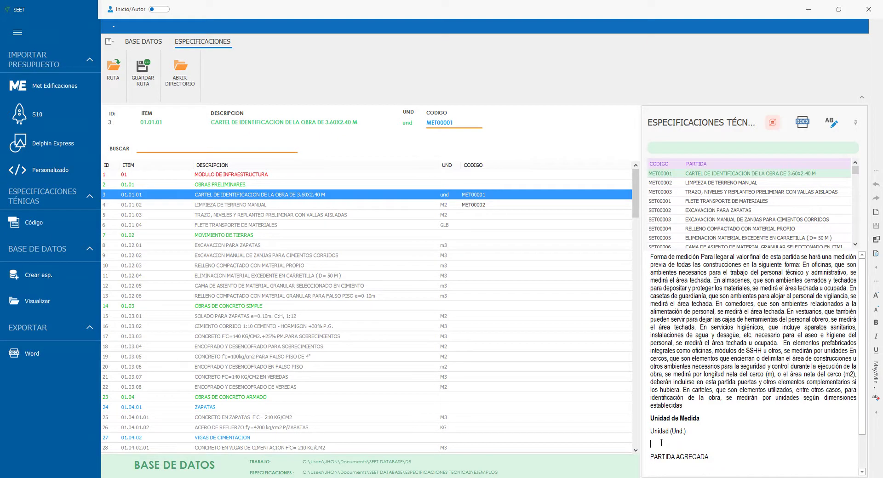
pyautogui.press('BackSpace')
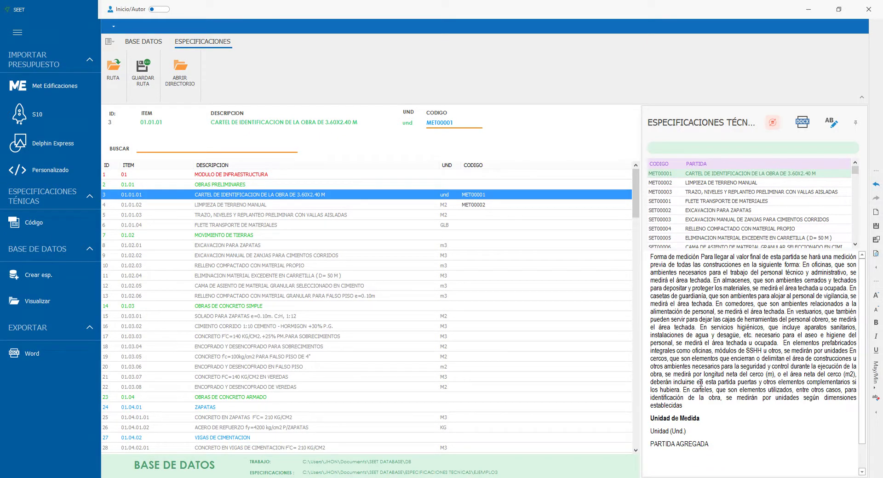
pyautogui.hotkey('ctrl', 'z')
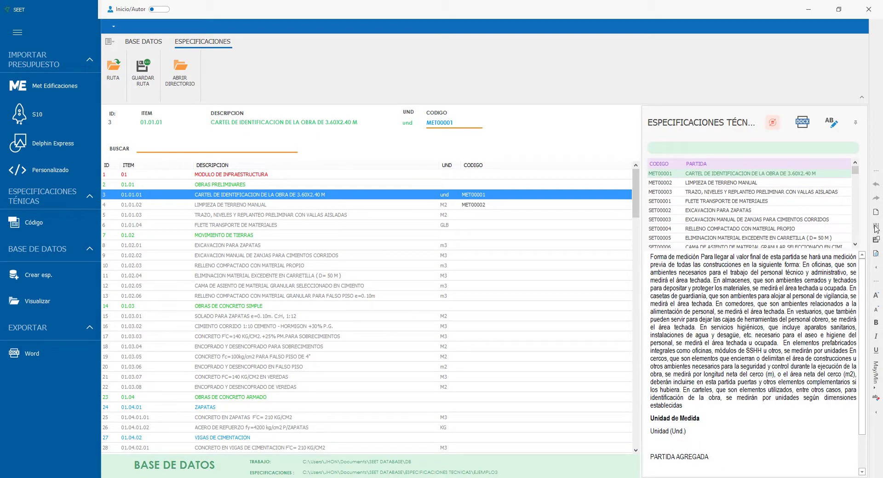
pyautogui.click(664, 184)
pyautogui.click(666, 176)
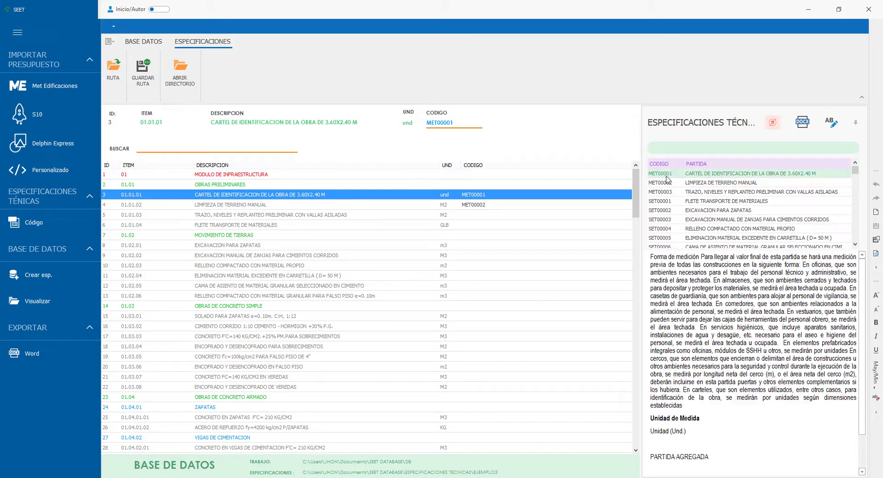
# - Open specification MET00001 in a maximized document editor and delete the PARTIDA AGREGADA line with the extra blank lines around it
pyautogui.click(801, 127)
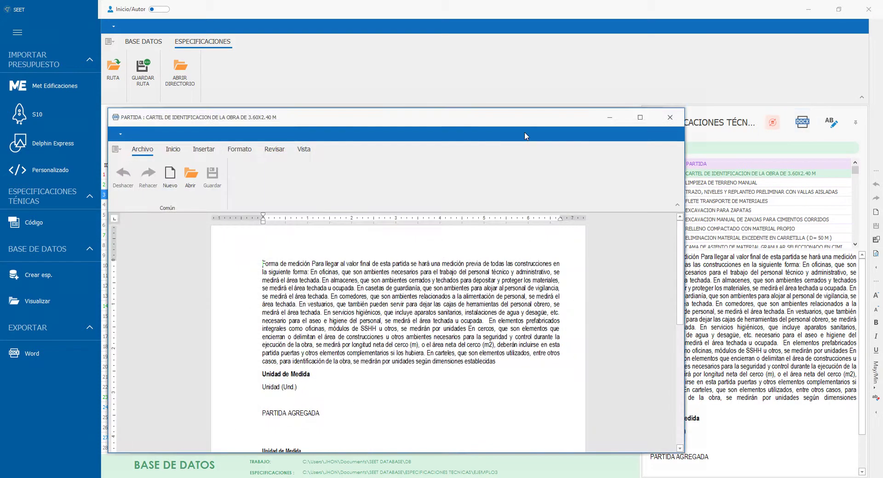
pyautogui.doubleClick(449, 122)
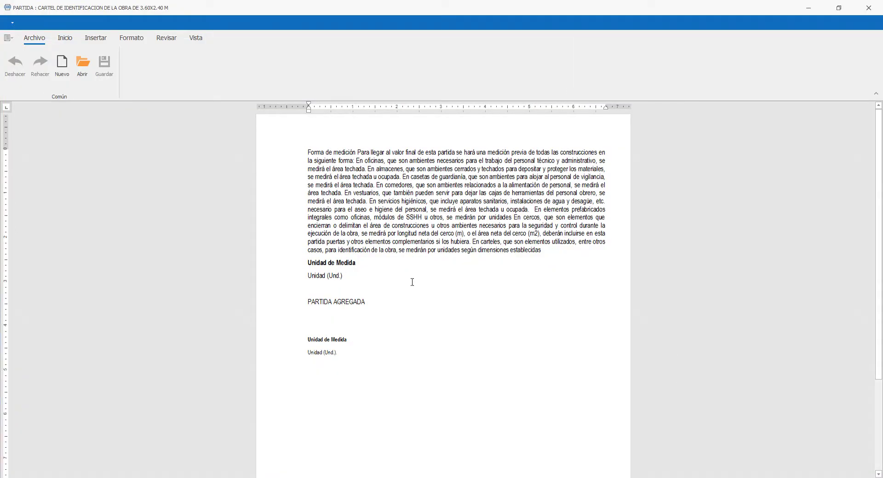
pyautogui.moveTo(375, 302); pyautogui.dragTo(258, 299)
pyautogui.press('Delete')
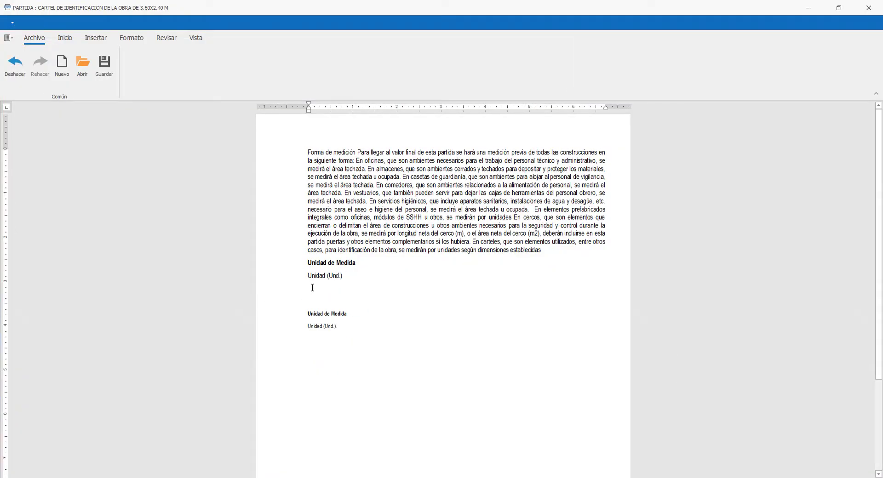
pyautogui.press('BackSpace')
pyautogui.hotkey('ctrl', 'z')
pyautogui.press('Delete')
# - Enlarge the font size of the second Unidad de Medida heading in the document
pyautogui.moveTo(357, 293); pyautogui.dragTo(267, 302)
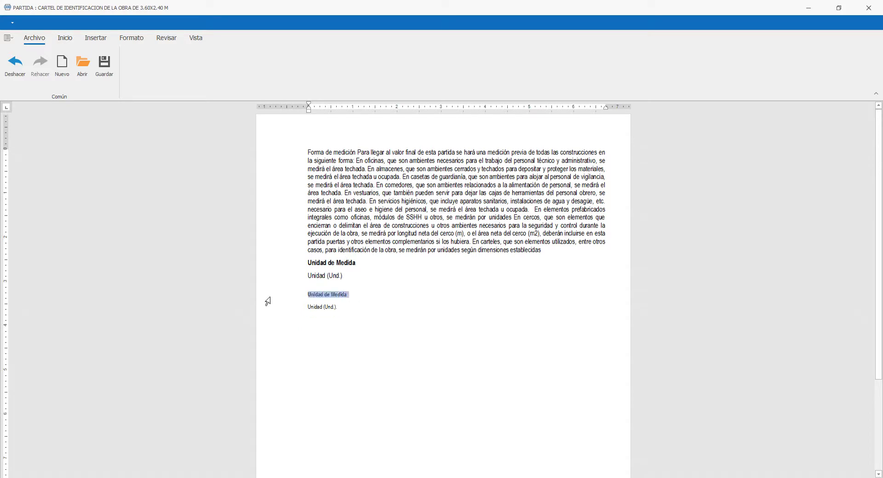
pyautogui.click(66, 41)
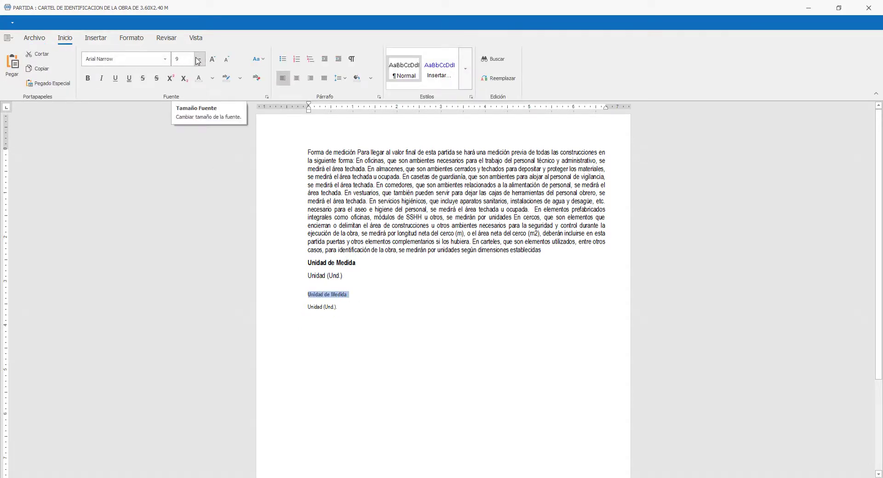
pyautogui.click(199, 59)
pyautogui.click(193, 134)
pyautogui.click(368, 317)
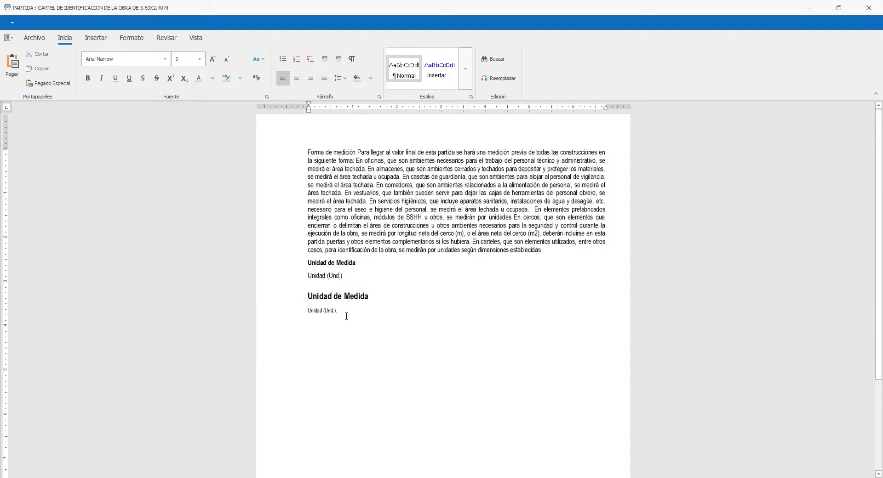
# - Set the font size of the last Unidad (Und.) line to 13
pyautogui.click(271, 310)
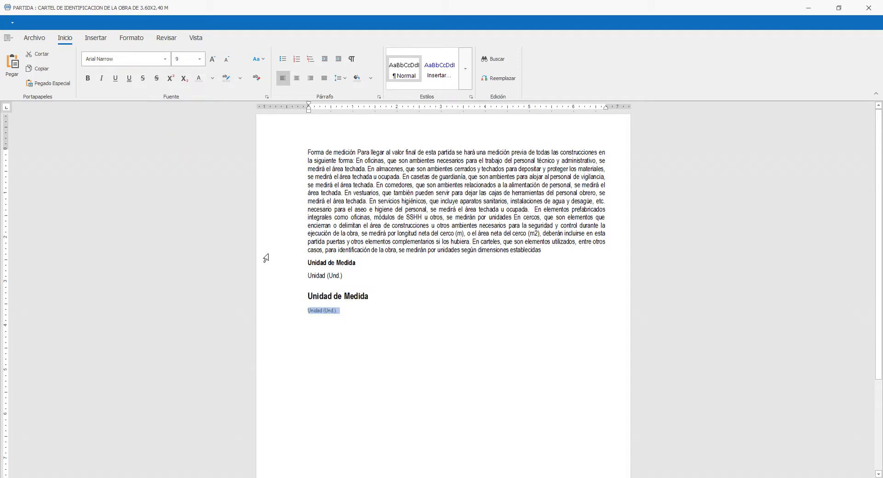
pyautogui.click(183, 60)
pyautogui.write('13')
pyautogui.press('Return')
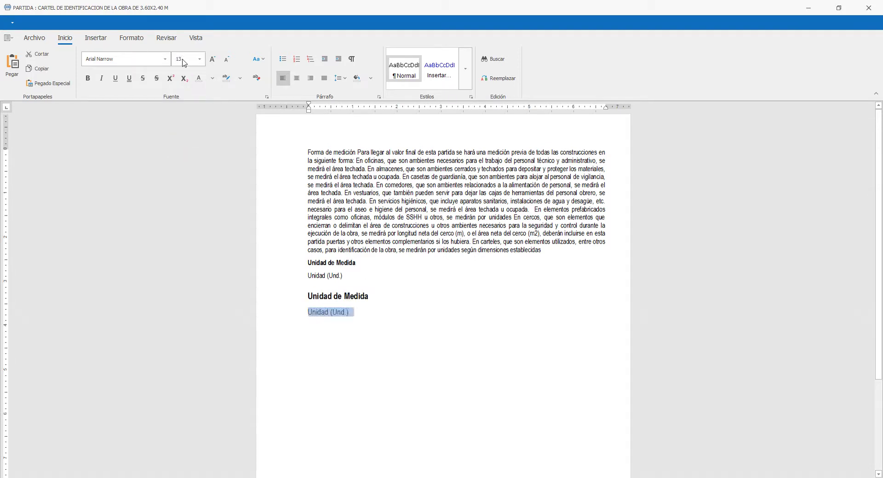
pyautogui.click(501, 237)
# - Save the edited document, close its editor and reload specification MET00001 in the specifications pane
pyautogui.click(34, 38)
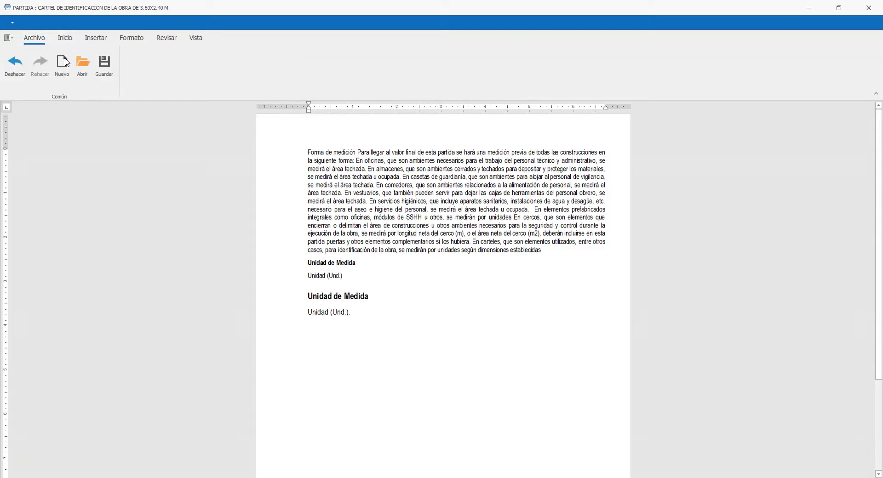
pyautogui.click(104, 64)
pyautogui.click(870, 8)
pyautogui.click(664, 175)
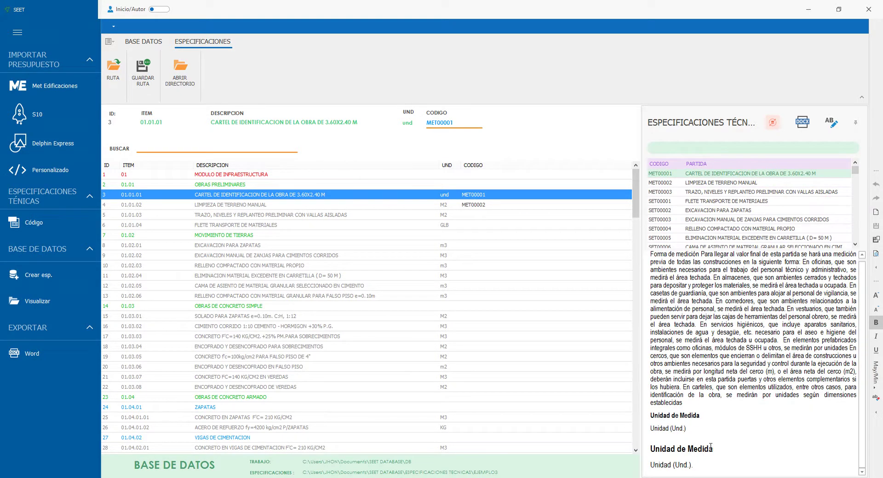
pyautogui.scroll(1, 691, 442)
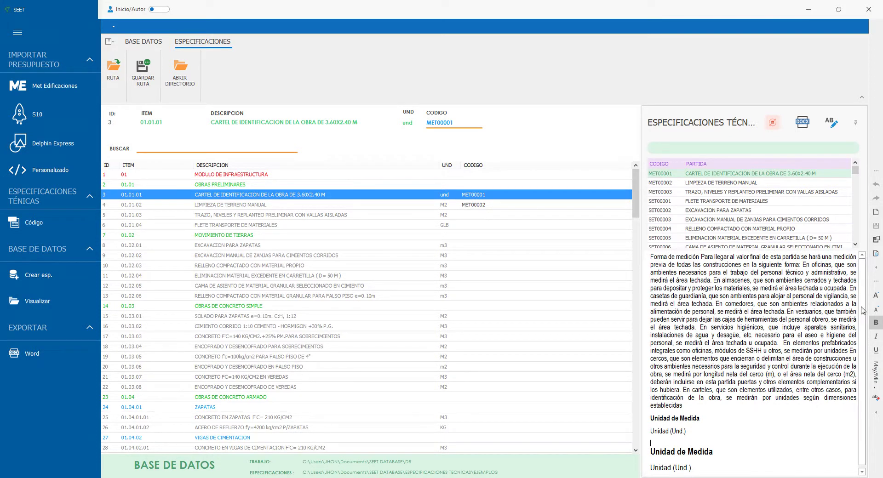
pyautogui.click(877, 227)
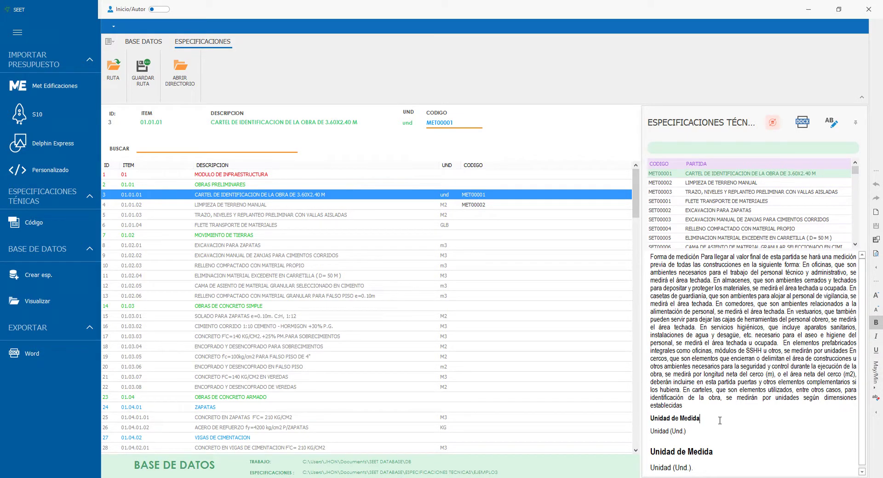
# - Convert the first Unidad de Medida heading in the MET00001 text to uppercase
pyautogui.moveTo(719, 420); pyautogui.dragTo(648, 420)
pyautogui.click(875, 375)
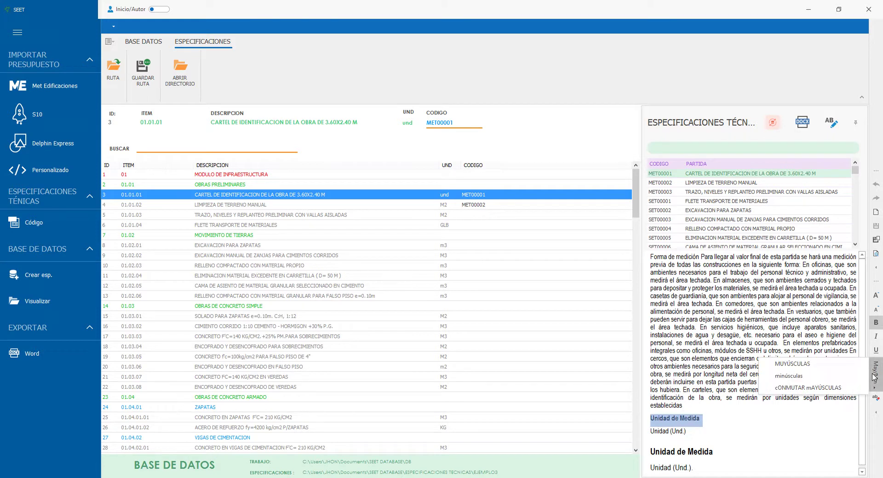
pyautogui.click(789, 366)
pyautogui.click(726, 417)
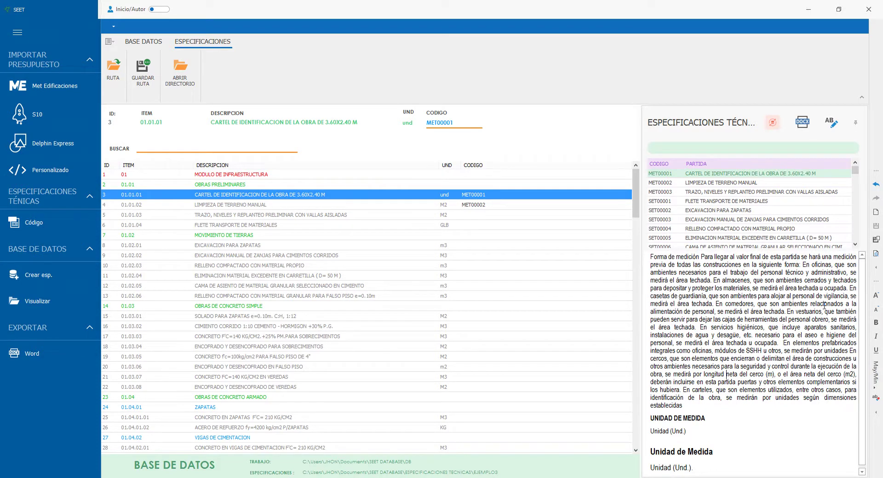
# - Reload specification MET00001, review its text and the insertion options in the separate document editor, and close that editor
pyautogui.click(662, 183)
pyautogui.click(662, 174)
pyautogui.click(793, 128)
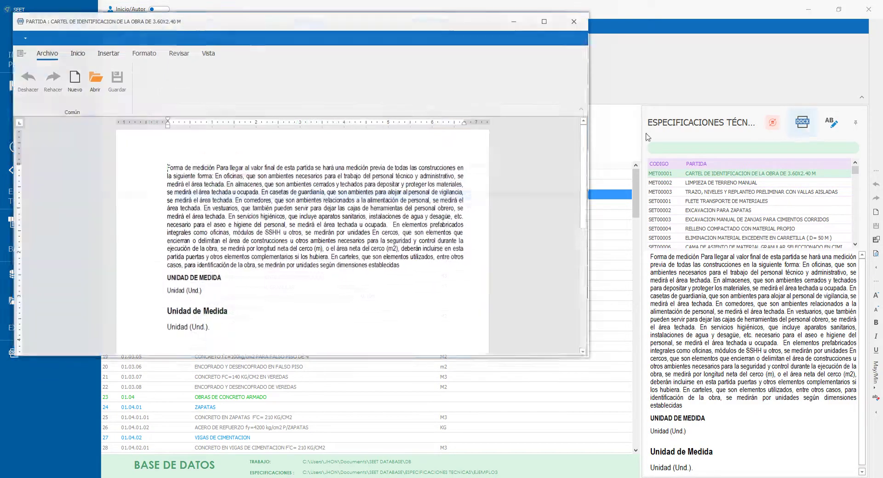
pyautogui.scroll(-3, 411, 261)
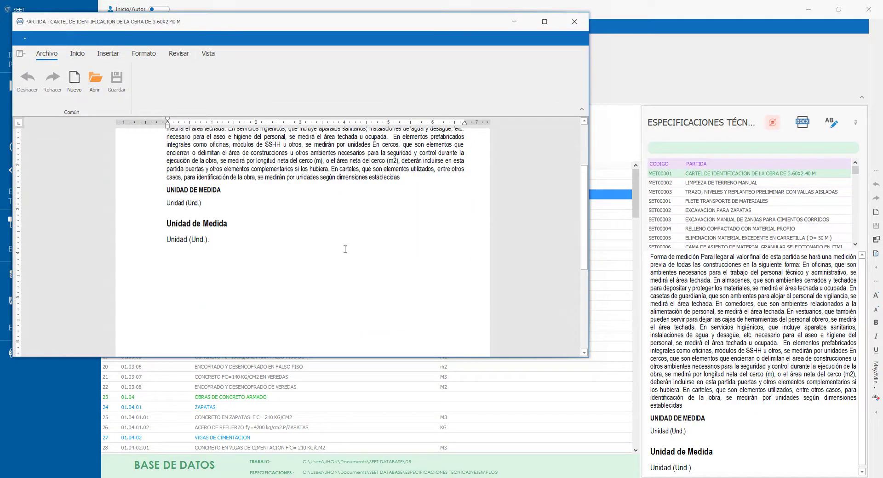
pyautogui.scroll(3, 345, 250)
pyautogui.click(108, 53)
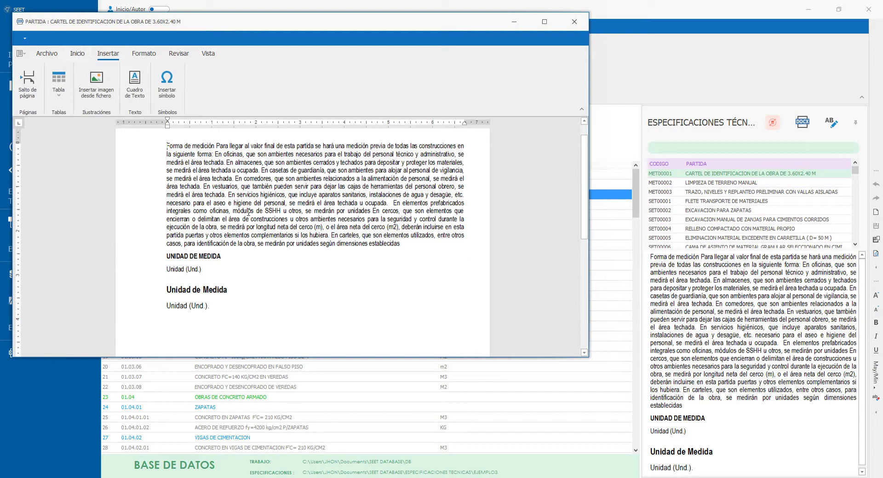
pyautogui.click(574, 22)
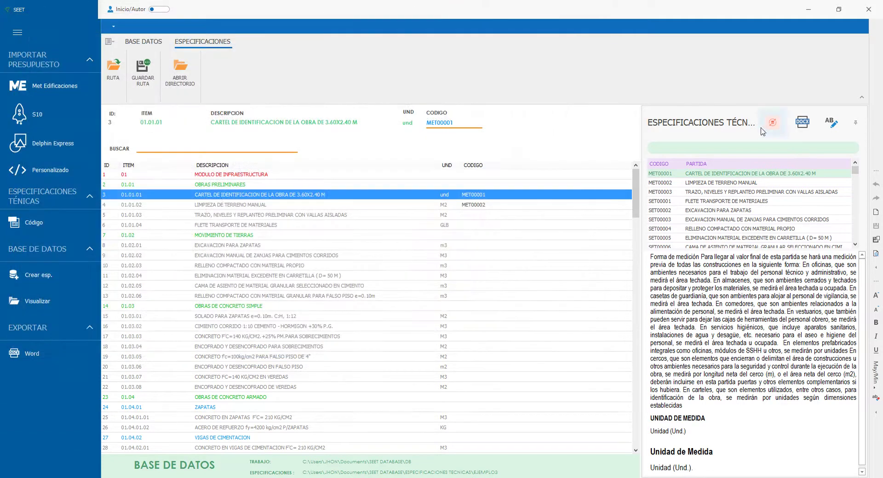
# - Try to rename specification MET00002 to LIMPIEZA DE TERRENO MANUAL EJEMPL in the specifications list
pyautogui.click(660, 183)
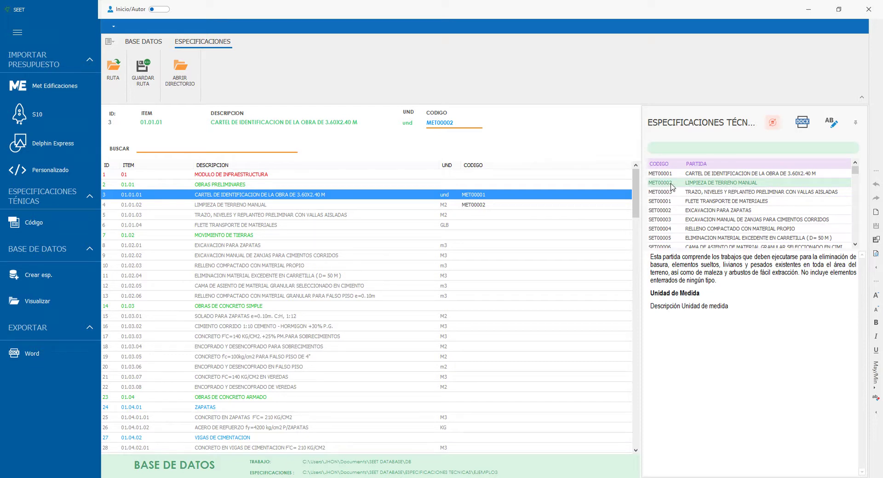
pyautogui.doubleClick(759, 182)
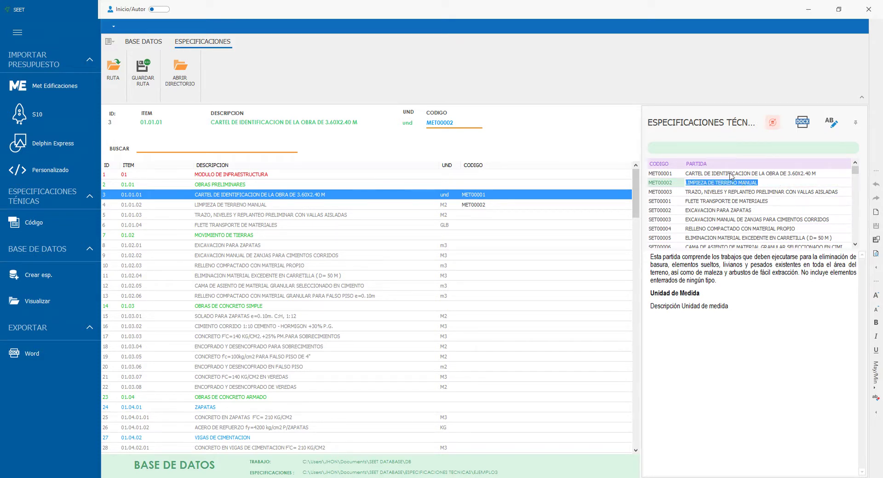
pyautogui.click(773, 183)
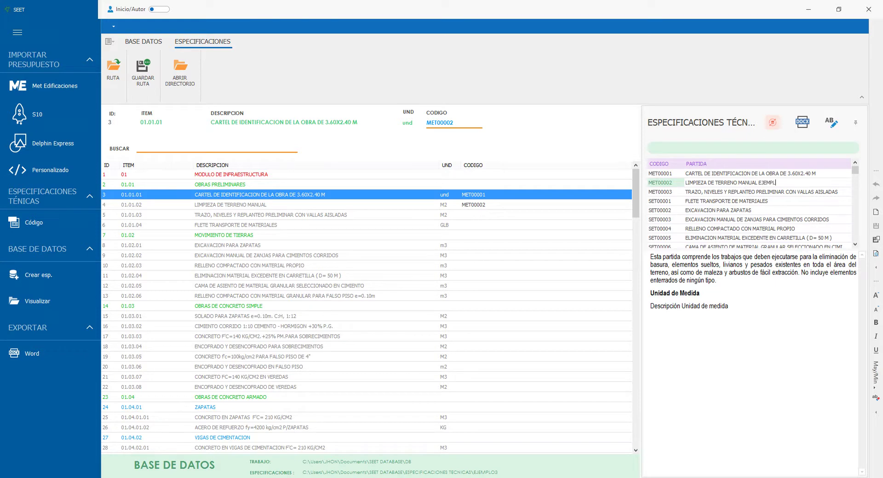
pyautogui.click(832, 122)
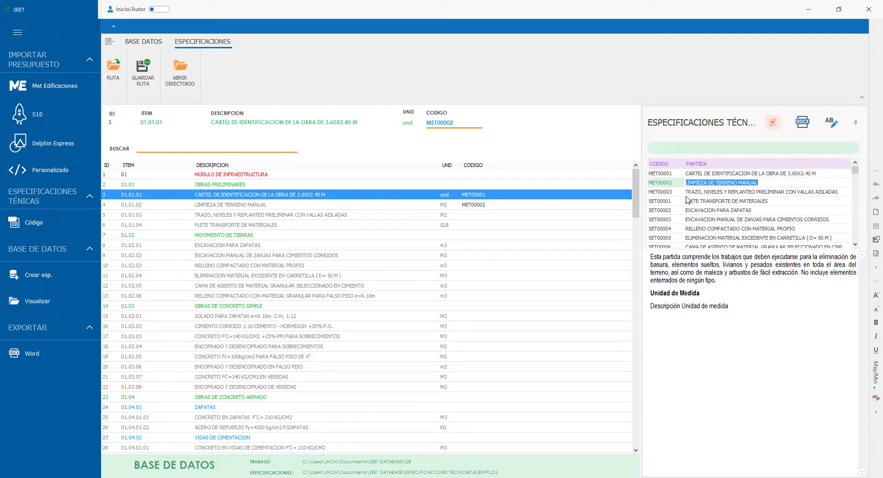
# - Rename specification MET00002 as LIMPIEZA DE TERRENO MANUAL 232 and apply the new name
pyautogui.click(668, 184)
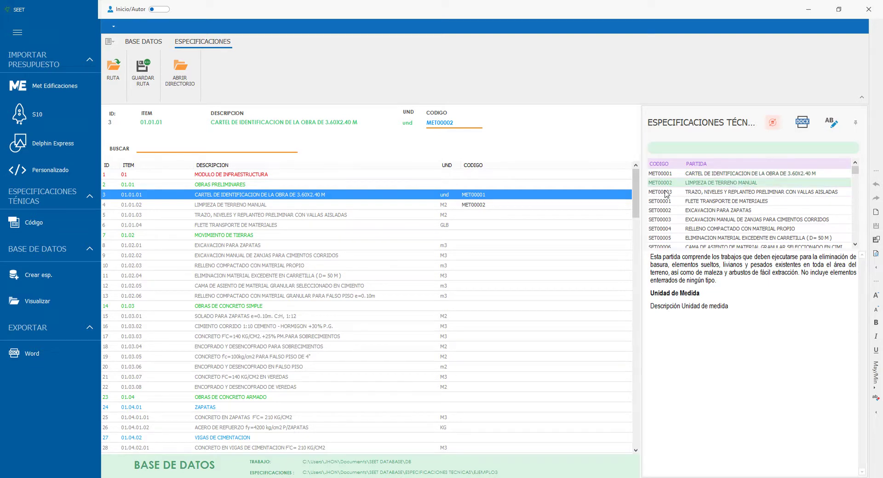
pyautogui.click(775, 184)
pyautogui.click(774, 183)
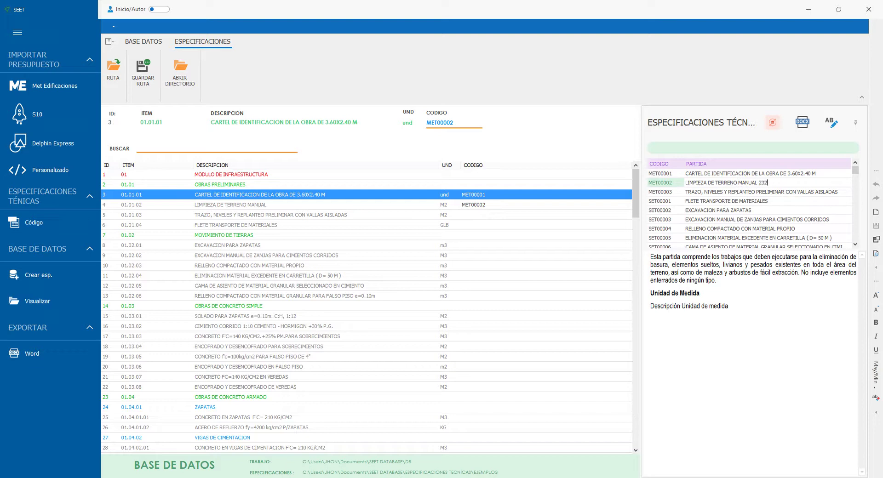
pyautogui.click(834, 128)
pyautogui.click(715, 183)
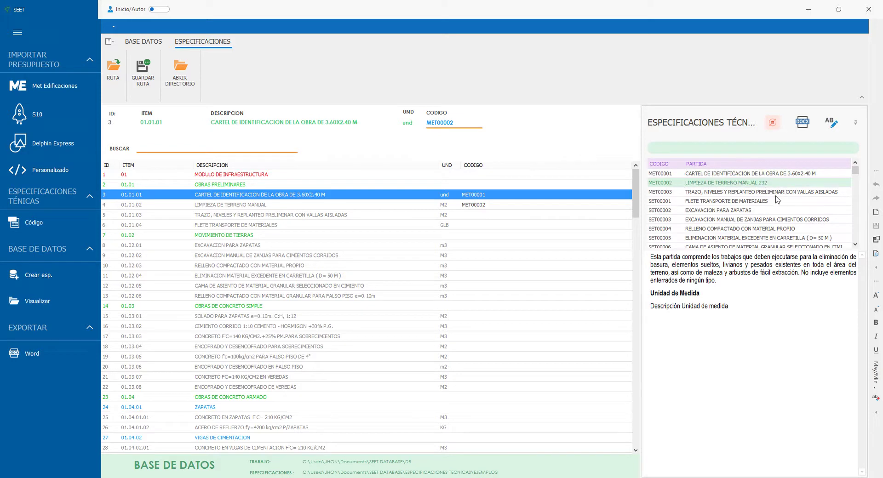
# - Remove the trailing 232 from the name of specification MET00002 and apply the rename
pyautogui.click(674, 192)
pyautogui.click(671, 184)
pyautogui.click(770, 183)
pyautogui.click(769, 183)
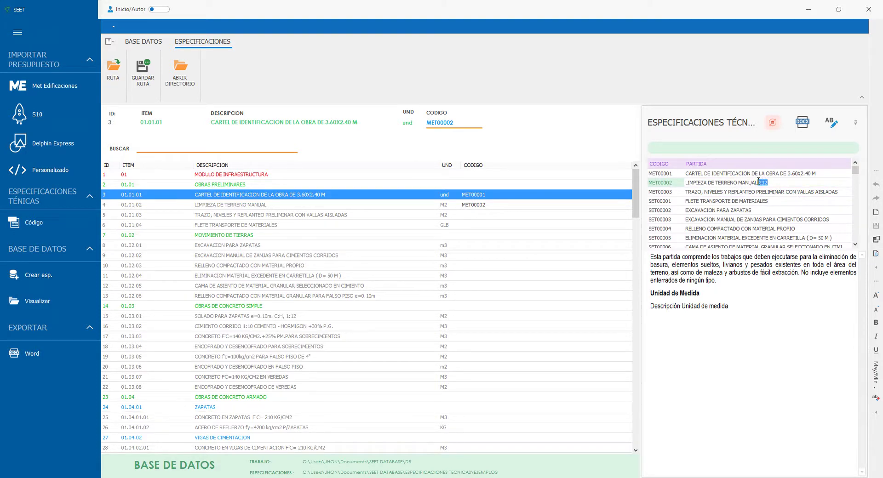
pyautogui.press('BackSpace')
pyautogui.click(831, 122)
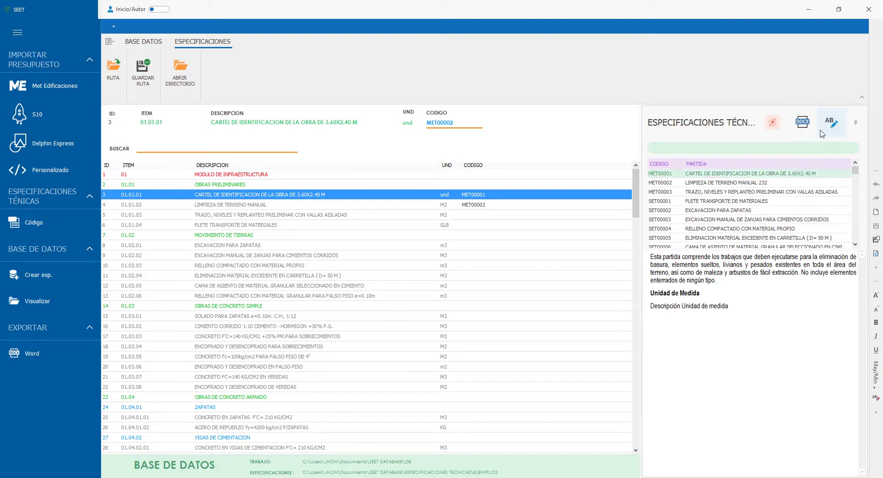
pyautogui.click(727, 184)
pyautogui.click(779, 184)
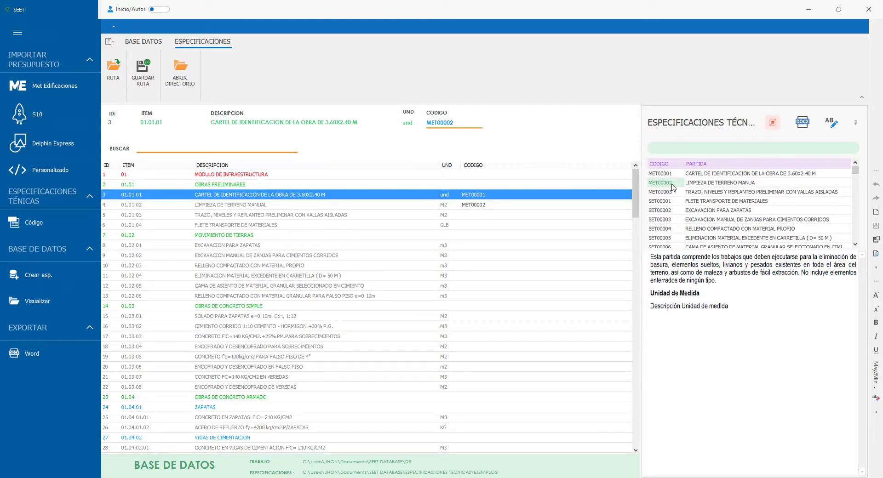
pyautogui.click(832, 122)
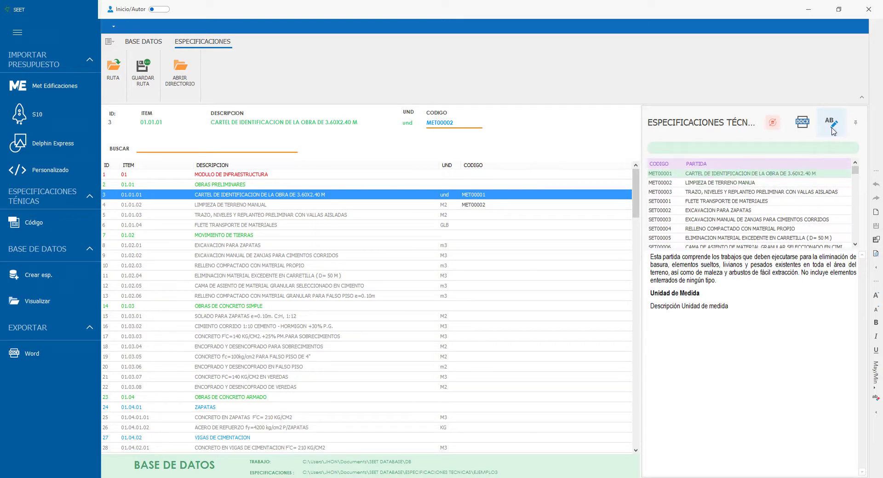
# - Correct the name of specification MET00002 to LIMPIEZA DE TERRENO MANUAL and commit it
pyautogui.click(754, 184)
pyautogui.click(766, 184)
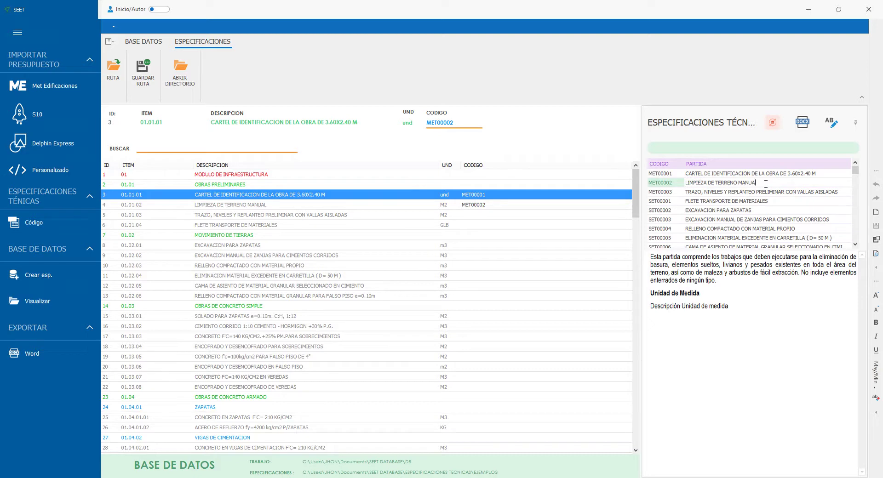
pyautogui.click(667, 184)
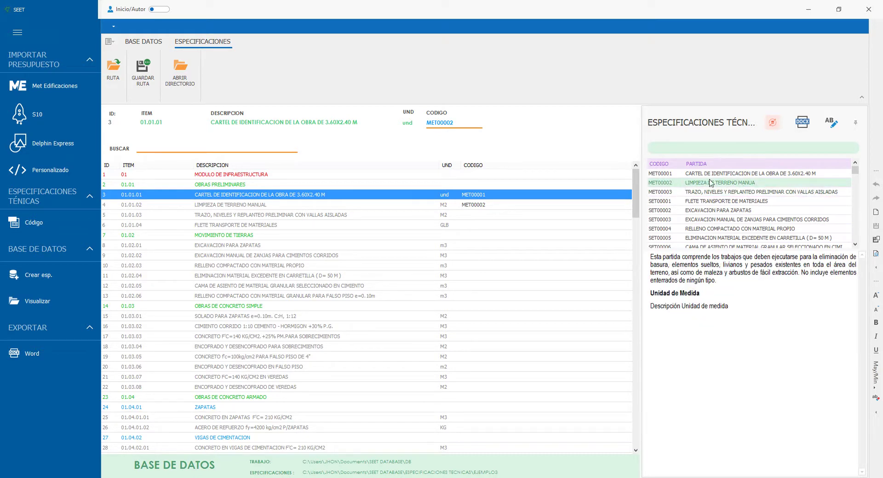
pyautogui.click(757, 183)
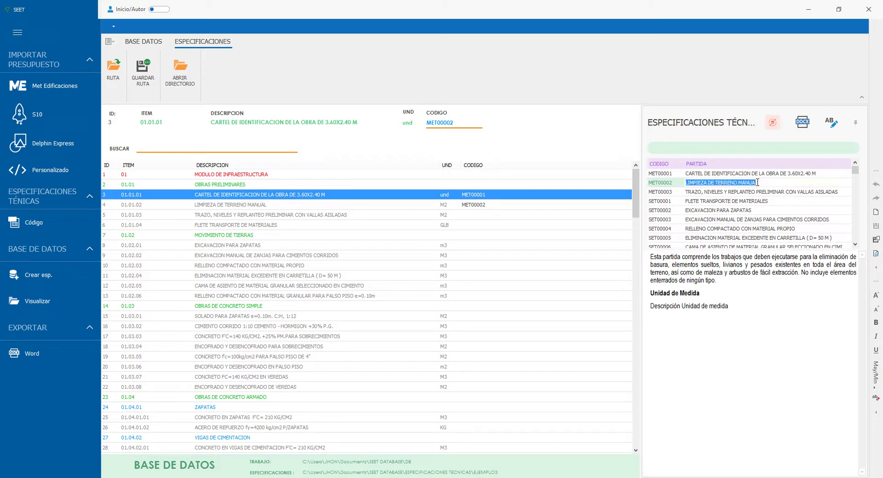
pyautogui.click(759, 183)
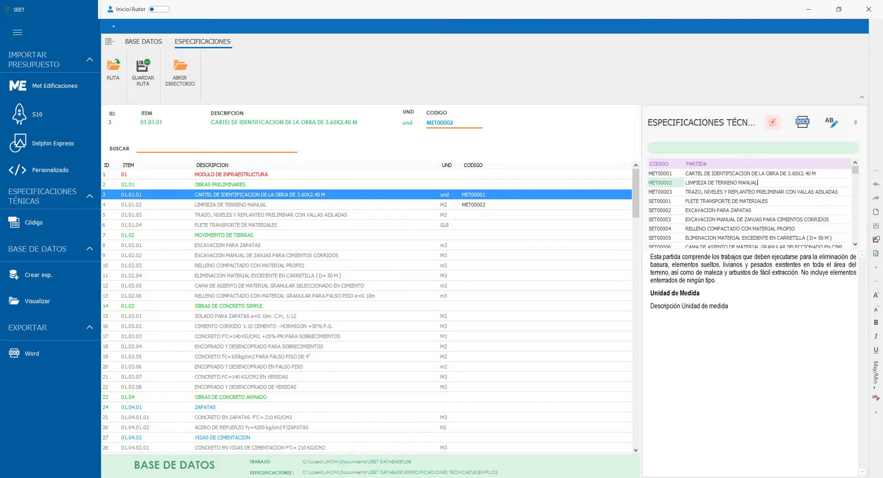
pyautogui.press('Return')
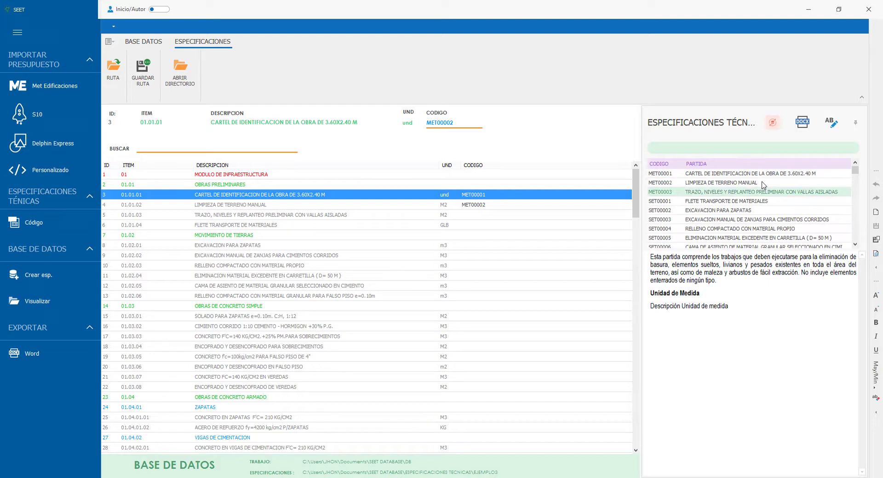
# - Open the name of specification MET00003 for editing, leave it and reload specification MET00002
pyautogui.click(673, 185)
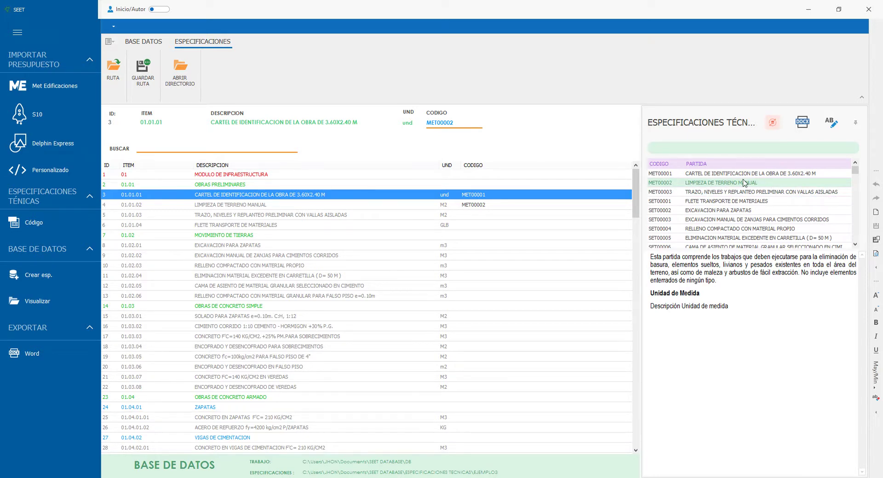
pyautogui.click(830, 129)
pyautogui.click(736, 191)
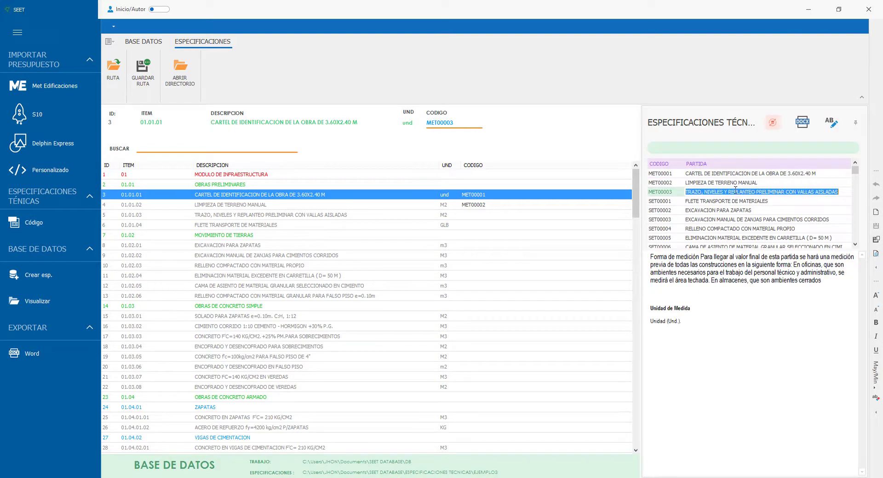
pyautogui.click(664, 184)
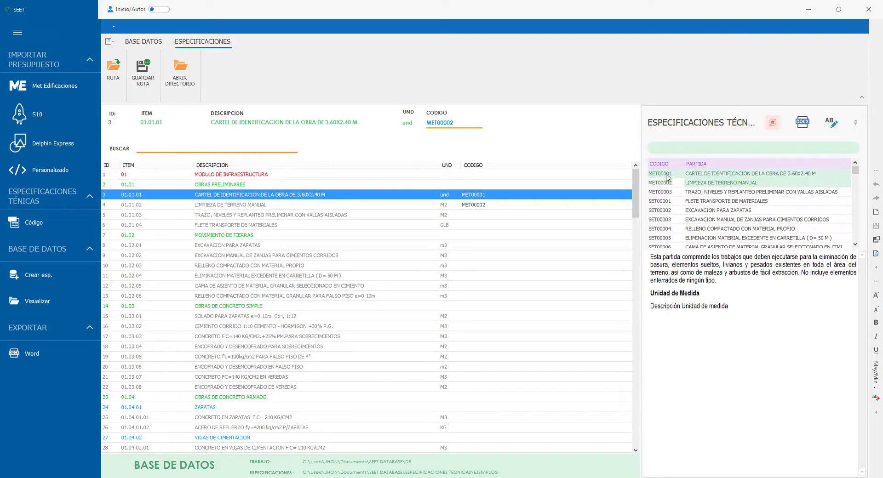
# - Assign specification code MET00003 to budget item 01.01.03 TRAZO, NIVELES Y REPLANTEO PRELIMINAR CON VALLAS AISLADAS
pyautogui.click(664, 193)
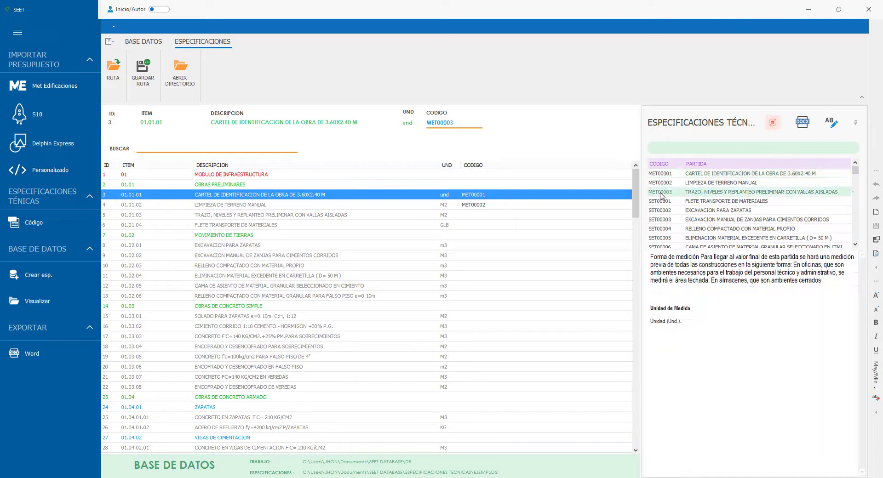
pyautogui.click(479, 216)
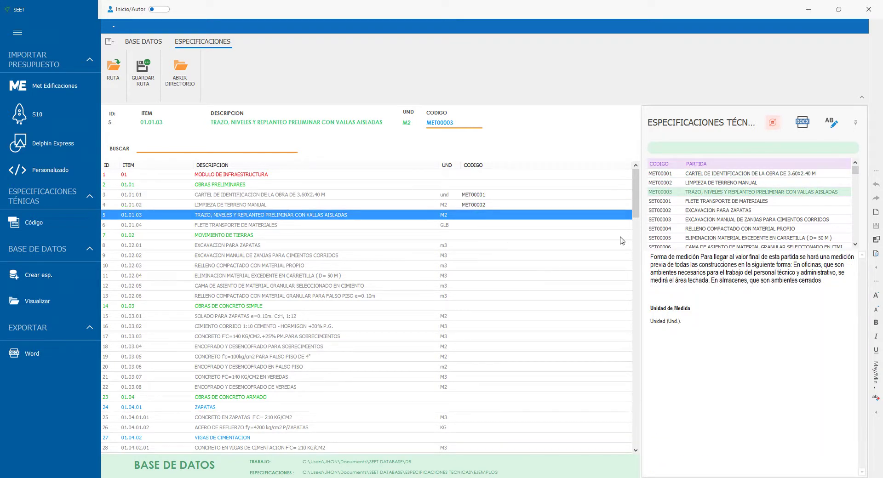
pyautogui.click(721, 151)
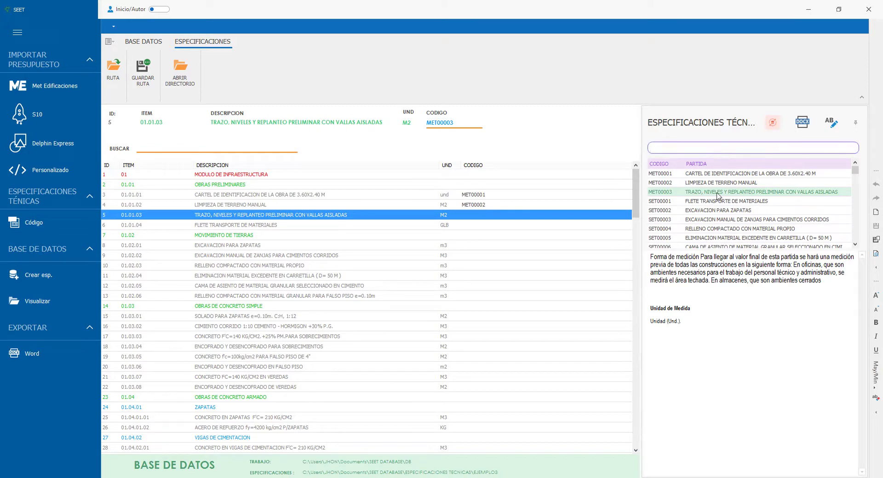
pyautogui.click(658, 193)
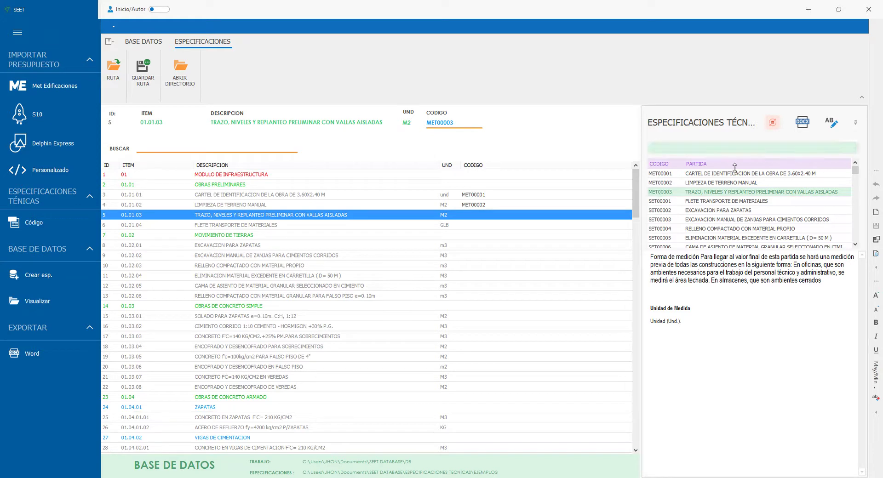
pyautogui.click(779, 125)
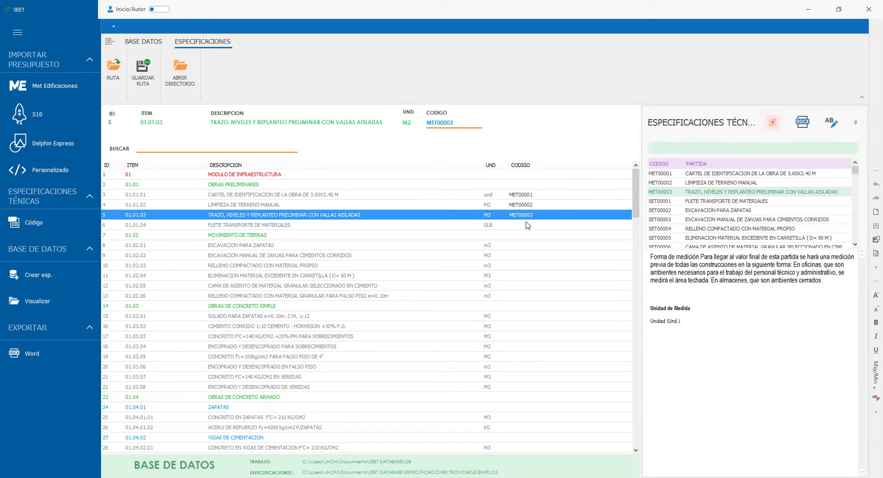
# - Assign specification code MET00003 to budget item 01.01.04 FLETE TRANSPORTE DE MATERIALES using the database update command
pyautogui.click(138, 43)
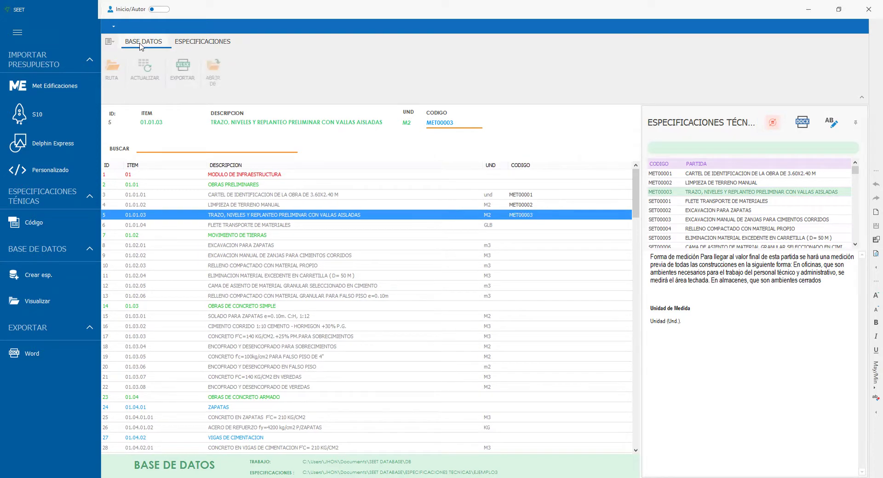
pyautogui.click(476, 225)
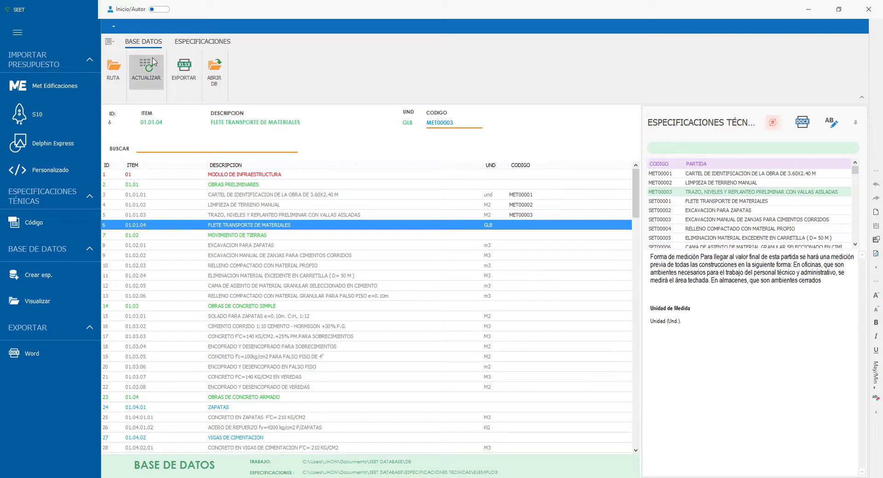
pyautogui.click(147, 72)
pyautogui.press('Down')
pyautogui.press('Down')
pyautogui.press('Down')
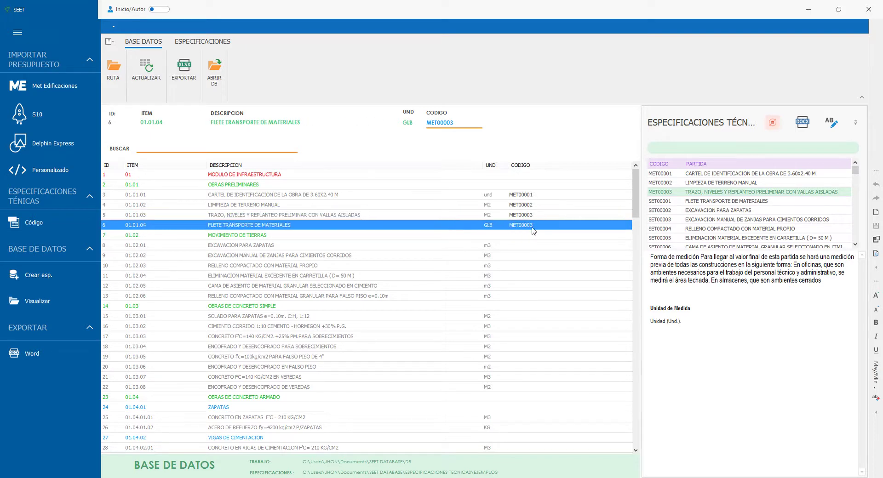
# - Select budget item 01.01.03 and review the items and codes across the budget list
pyautogui.click(375, 226)
pyautogui.click(389, 217)
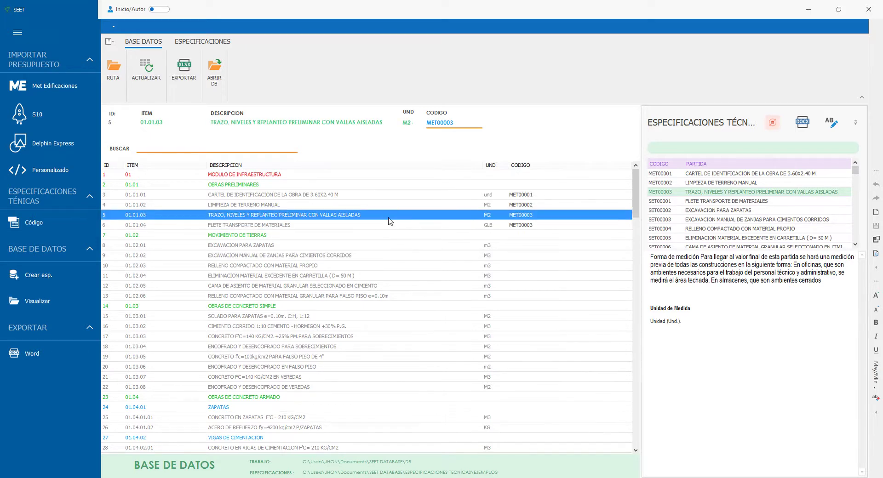
pyautogui.scroll(-7, 390, 219)
pyautogui.scroll(-6, 389, 220)
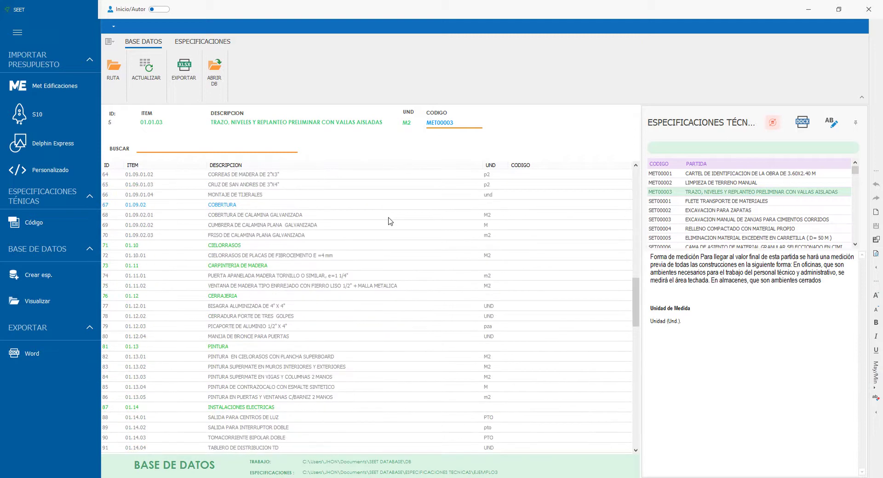
pyautogui.scroll(13, 390, 221)
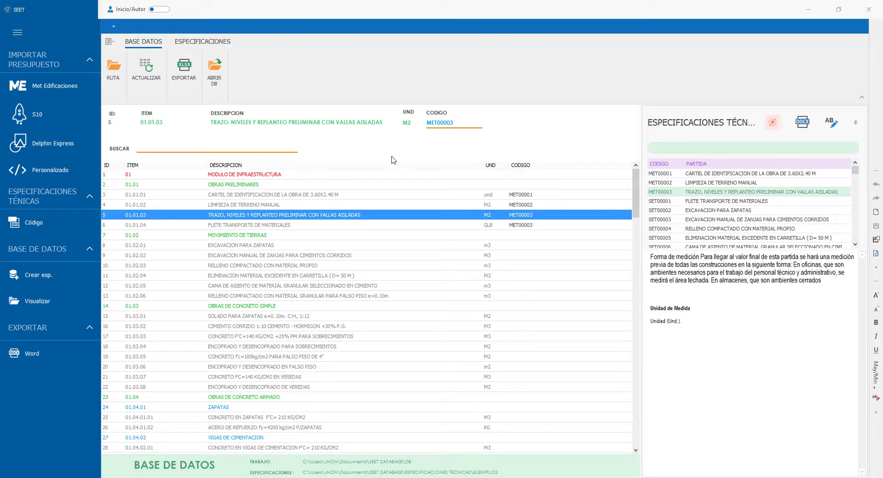
# - Minimise SEET and close the EJEMPLO3 folder window in File Explorer
pyautogui.click(839, 13)
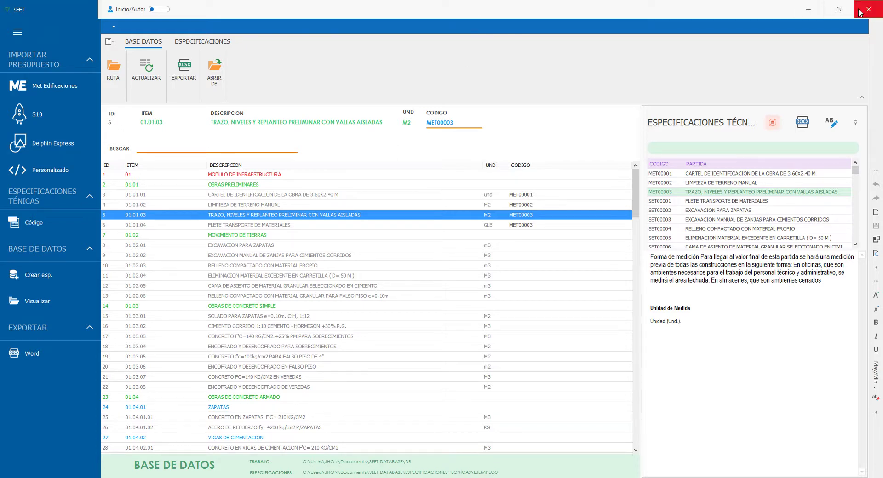
pyautogui.click(808, 9)
pyautogui.click(645, 360)
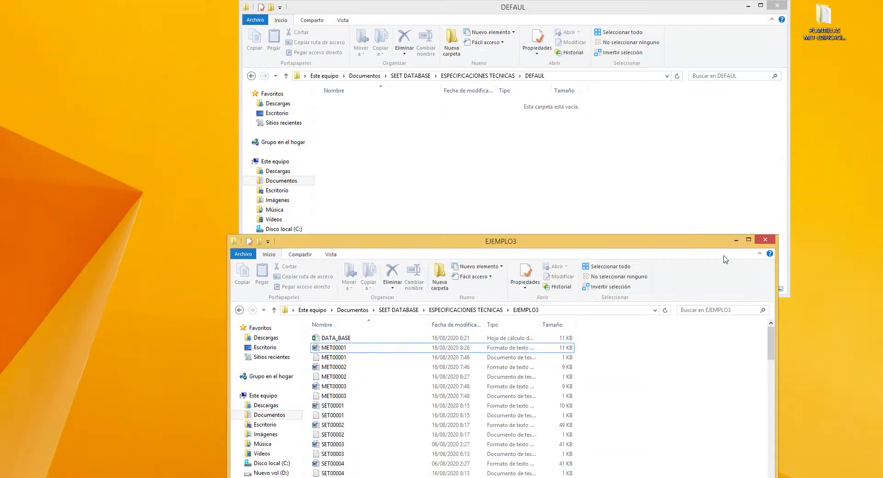
pyautogui.click(765, 239)
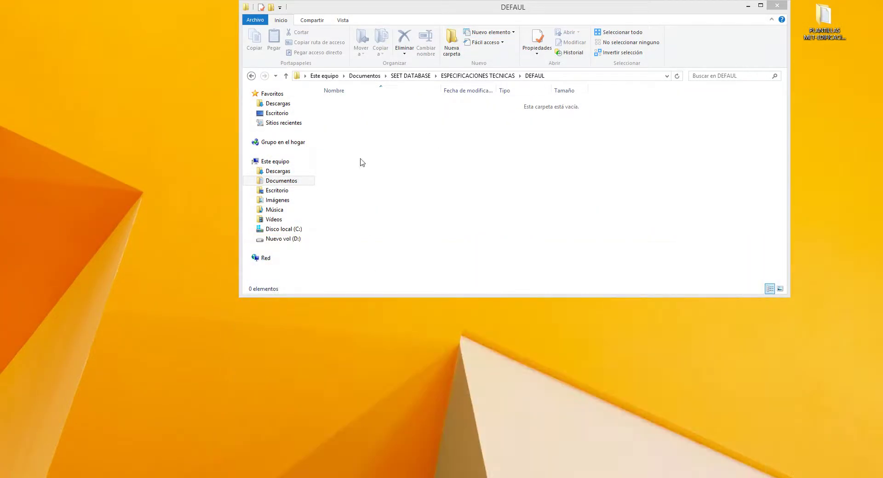
# - Go up to the SEET DATABASE folder and open the DATA_BASE workbook from its DB folder in Excel
pyautogui.click(417, 79)
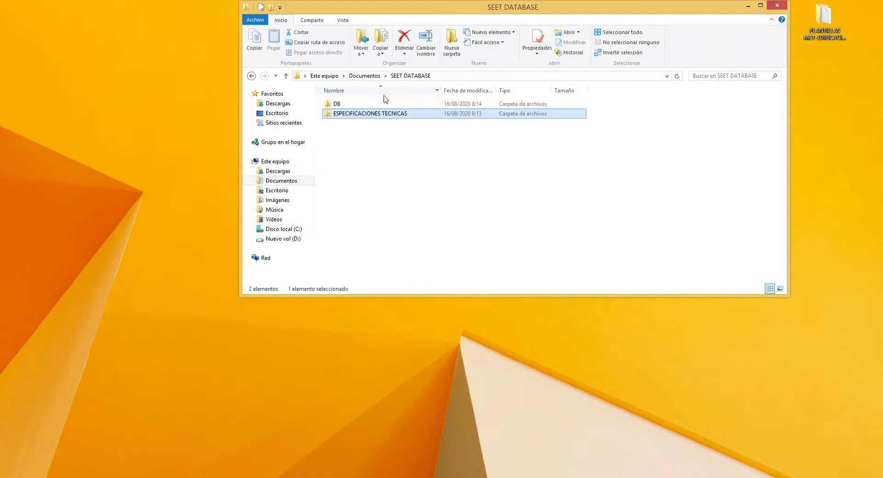
pyautogui.doubleClick(386, 103)
pyautogui.doubleClick(366, 105)
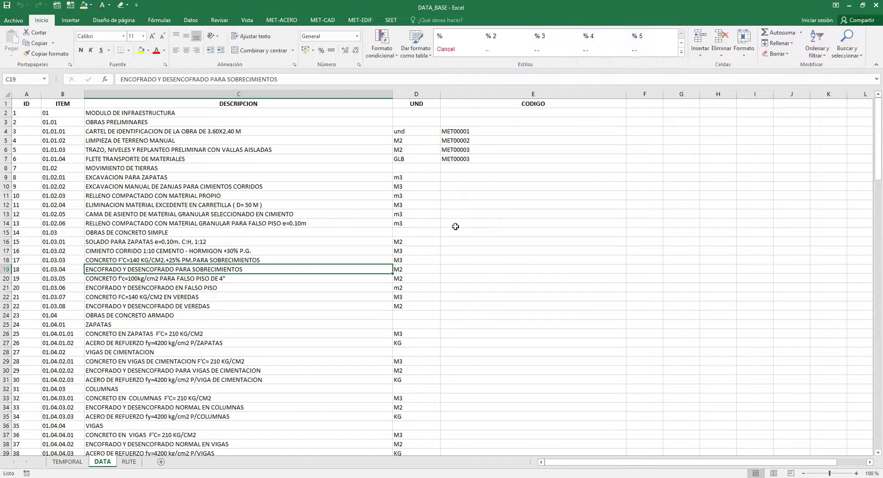
# - Clear the existing codes from cells E4:E9 in the CODIGO column of the DATA sheet
pyautogui.click(281, 234)
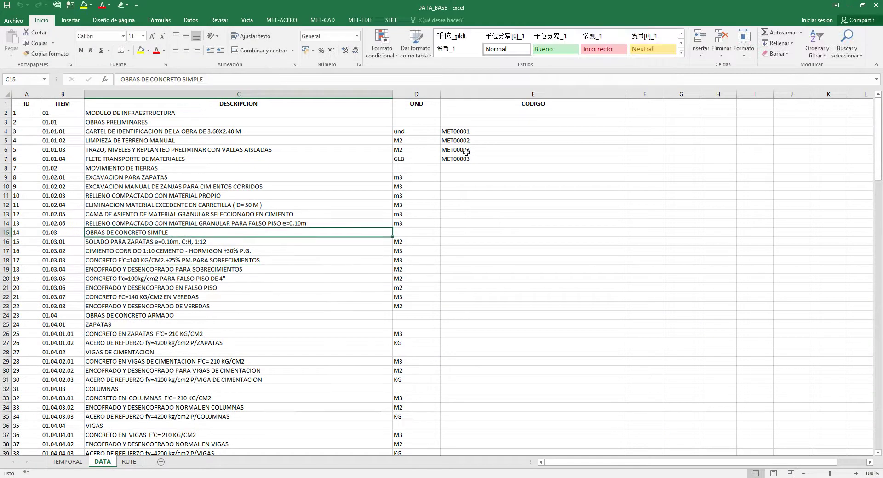
pyautogui.moveTo(492, 170); pyautogui.dragTo(460, 122)
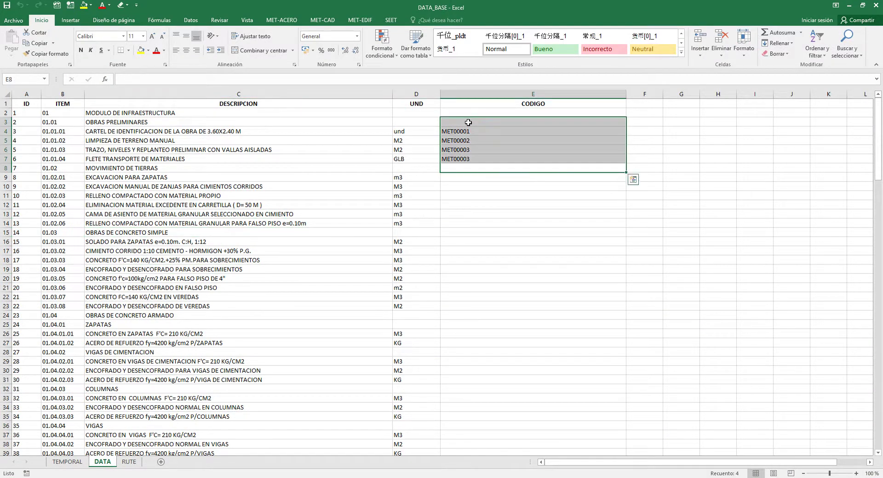
pyautogui.click(460, 123)
pyautogui.moveTo(503, 177); pyautogui.dragTo(452, 127)
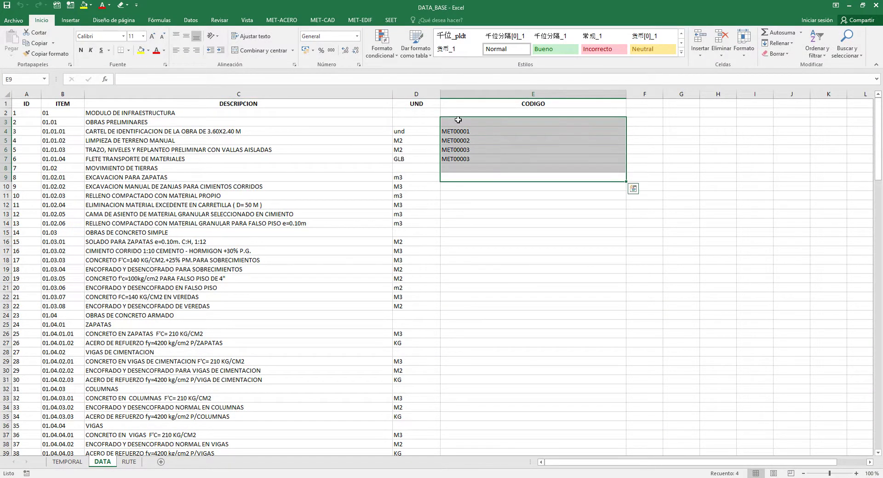
pyautogui.click(453, 123)
pyautogui.click(473, 178)
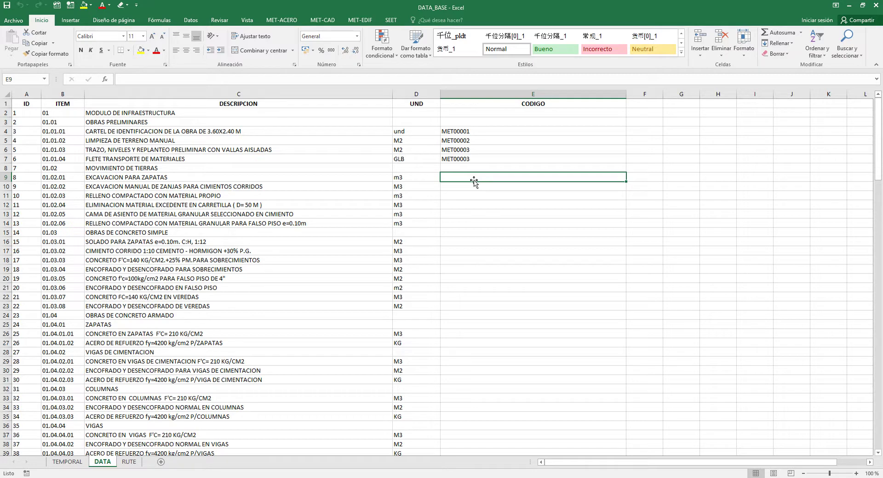
pyautogui.moveTo(478, 131); pyautogui.dragTo(485, 178)
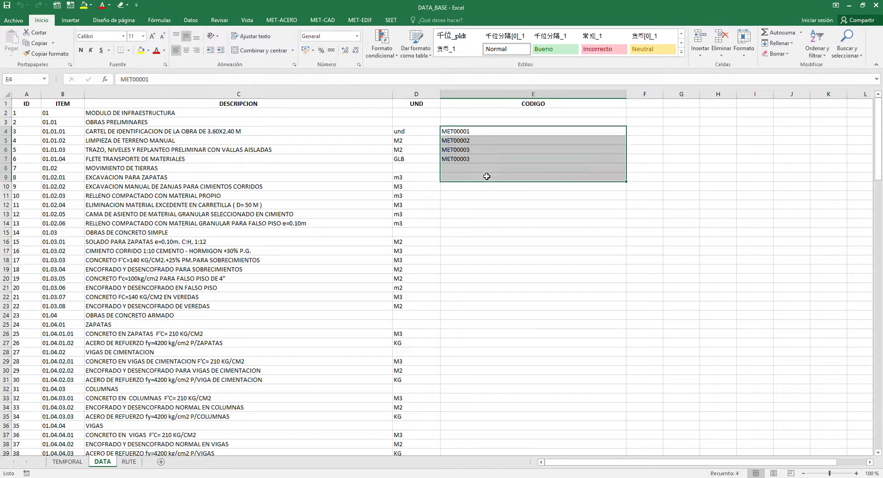
pyautogui.press('Delete')
pyautogui.click(487, 177)
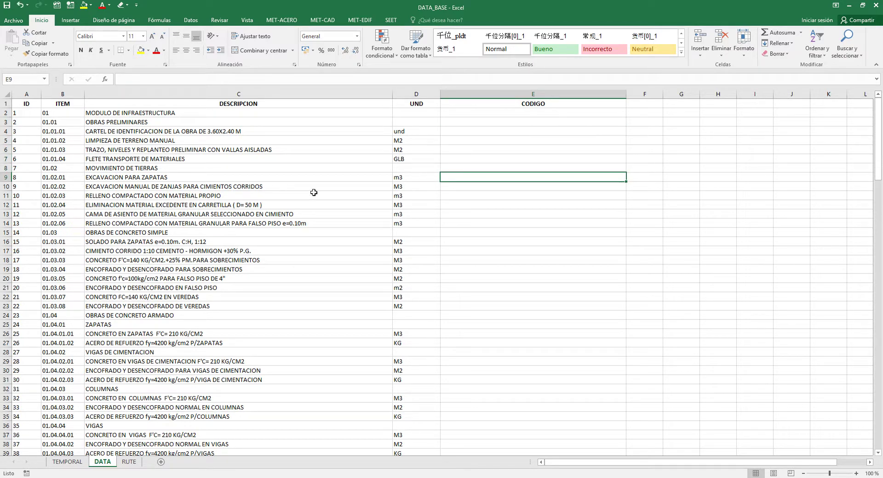
# - Open SEET's code assignment dialog, set its database folder to EJEMPLO3, and look over the loaded specification list
pyautogui.click(364, 20)
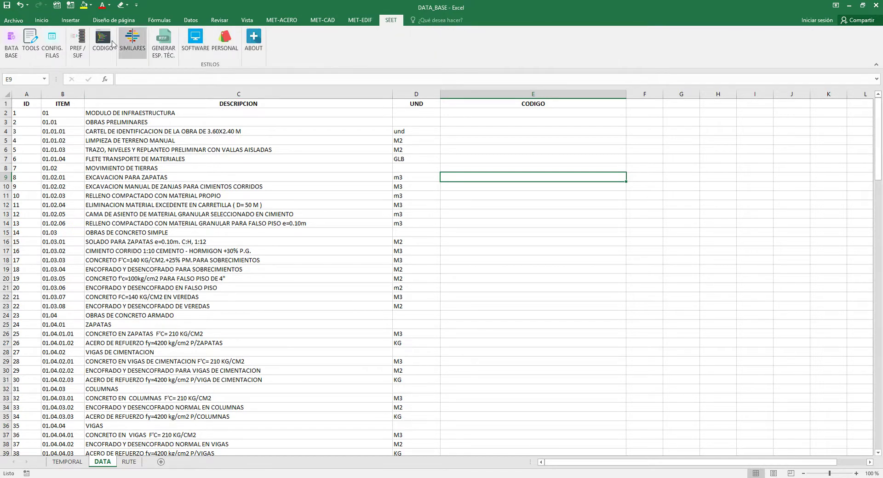
pyautogui.click(101, 50)
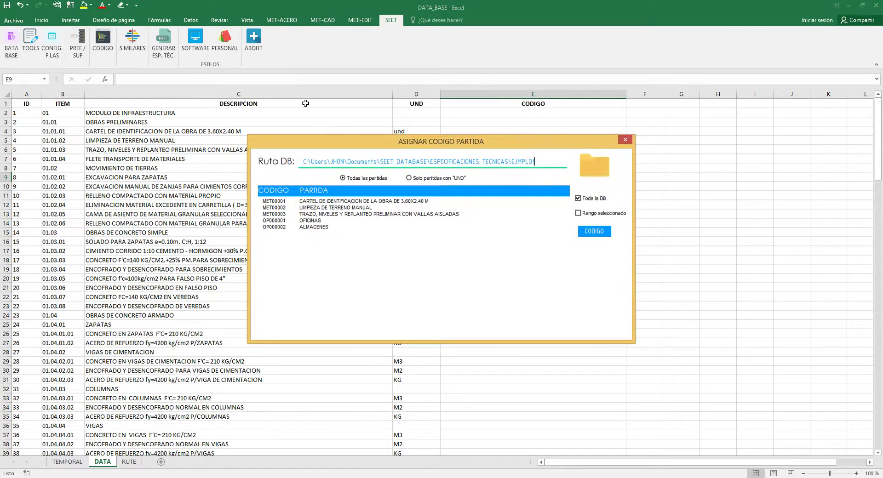
pyautogui.moveTo(334, 143); pyautogui.dragTo(340, 198)
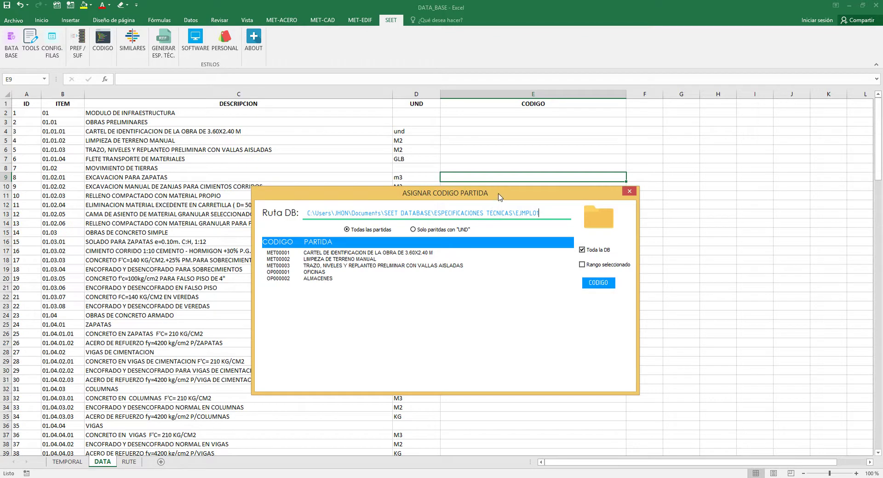
pyautogui.moveTo(499, 197); pyautogui.dragTo(484, 188)
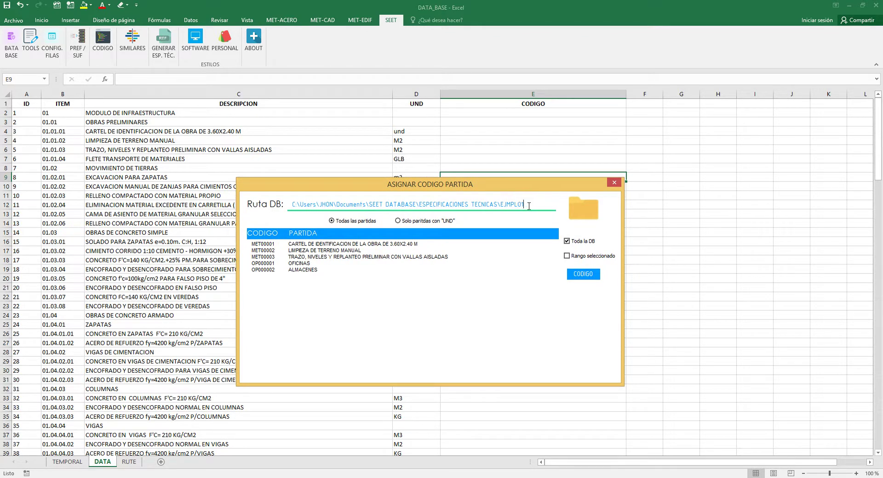
pyautogui.click(583, 208)
pyautogui.click(347, 275)
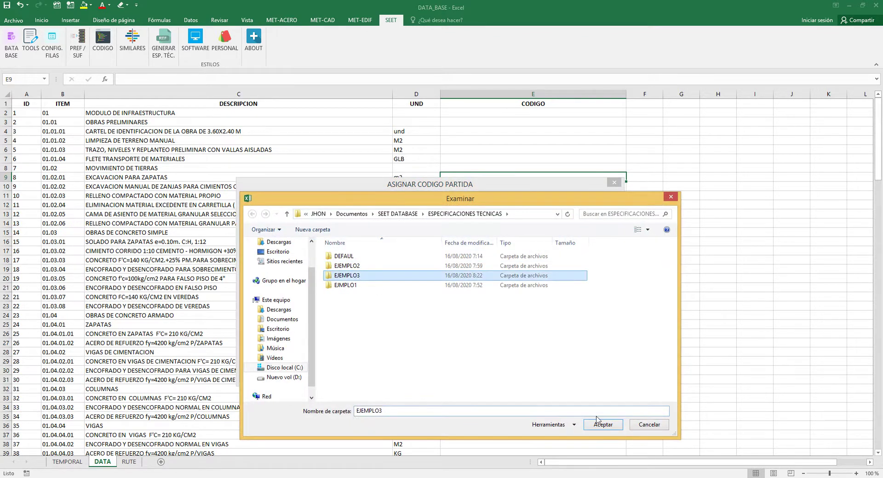
pyautogui.click(603, 425)
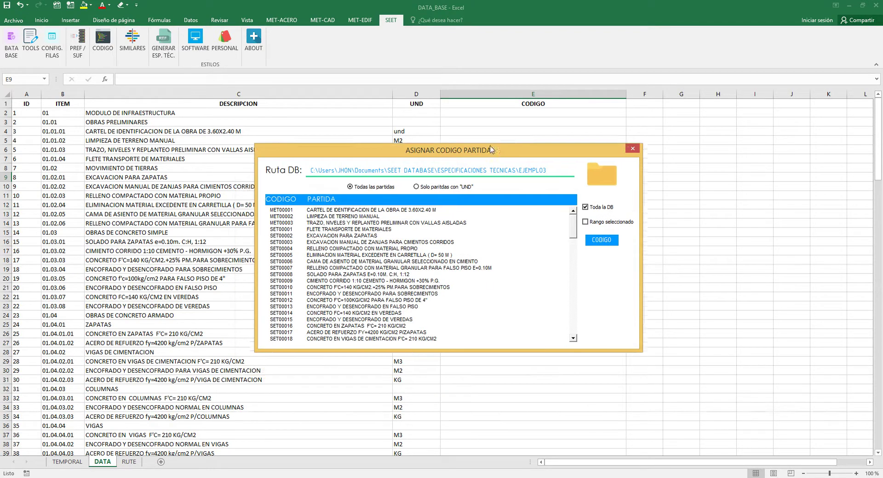
pyautogui.moveTo(574, 224)
pyautogui.mouseDown()
pyautogui.moveTo(575, 257)
pyautogui.moveTo(574, 216)
pyautogui.mouseUp()
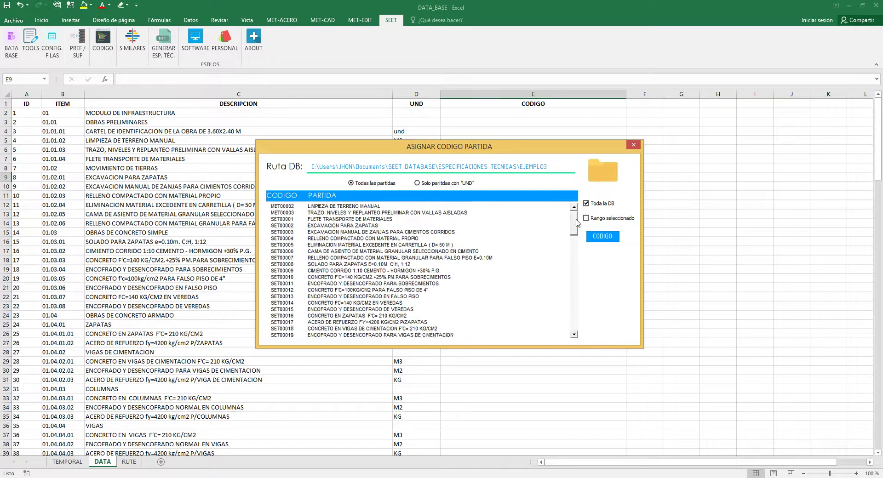
pyautogui.click(574, 207)
# - Assign codes across the whole database, limited to items that have a unit (UND)
pyautogui.moveTo(419, 148); pyautogui.dragTo(589, 144)
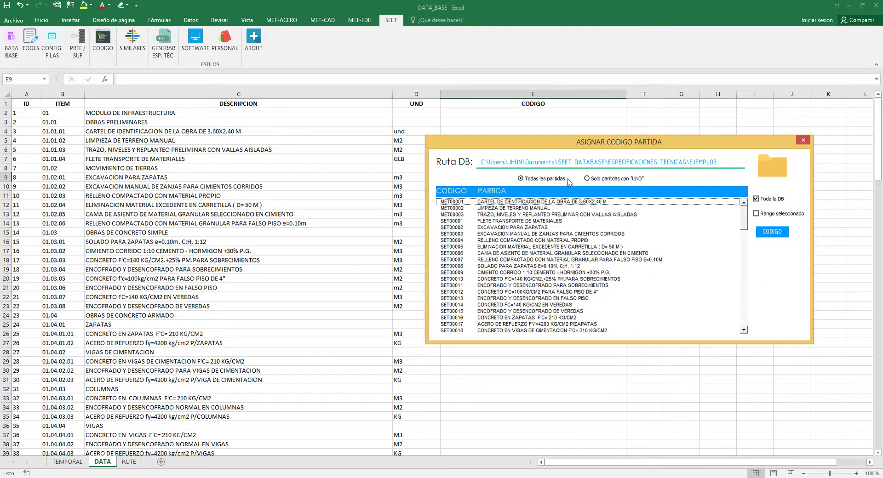
pyautogui.click(596, 181)
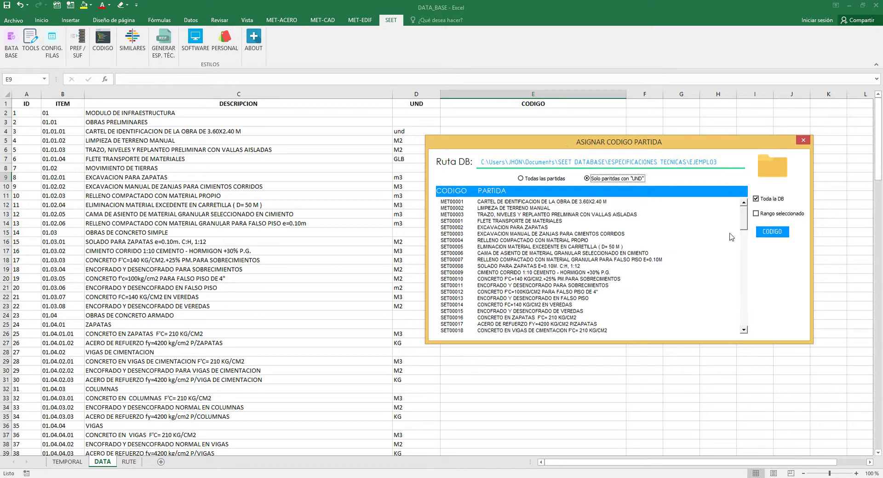
pyautogui.click(767, 232)
pyautogui.click(484, 274)
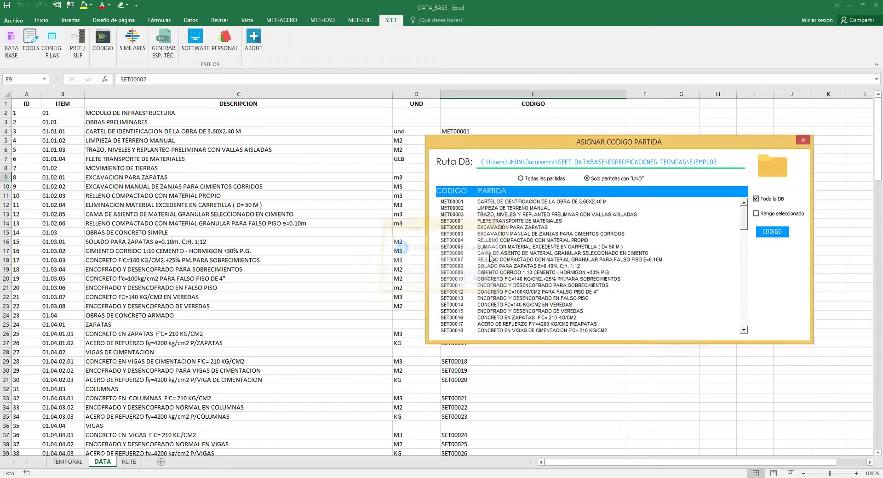
# - Compare the assigned codes and item descriptions on the sheet with the EJEMPLO3 specification list, then close the code assignment dialog
pyautogui.moveTo(507, 146); pyautogui.dragTo(629, 135)
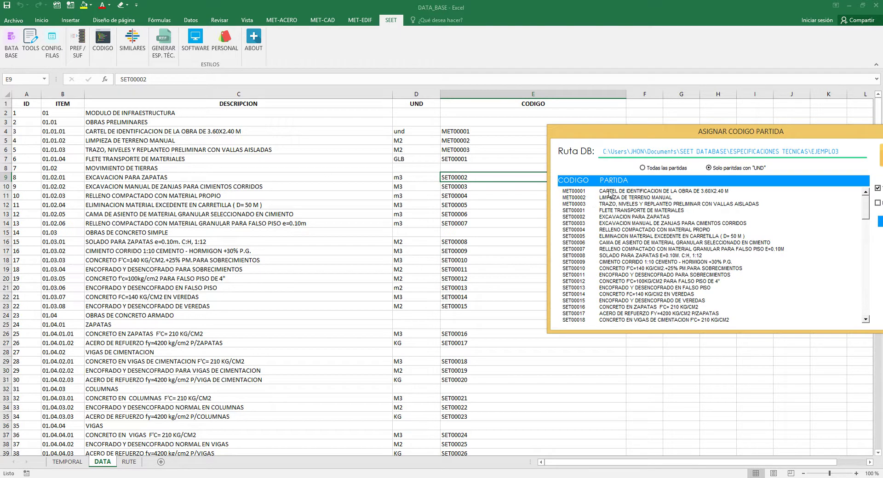
pyautogui.click(725, 192)
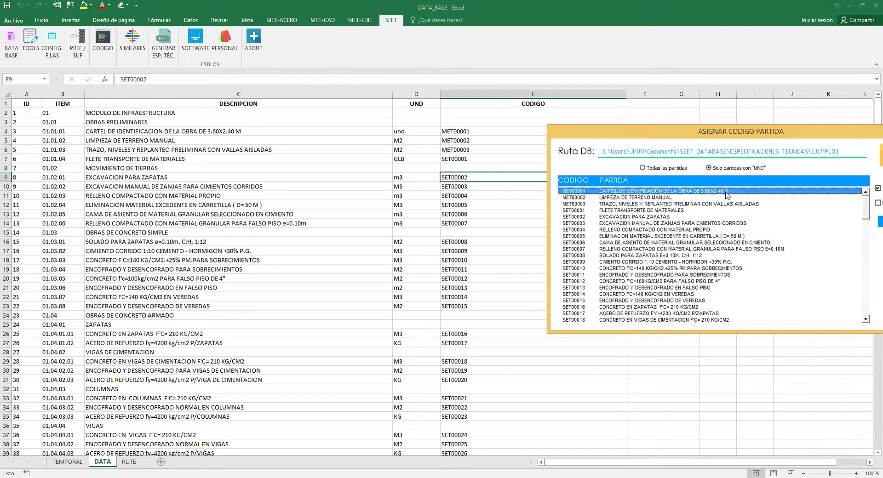
pyautogui.click(217, 131)
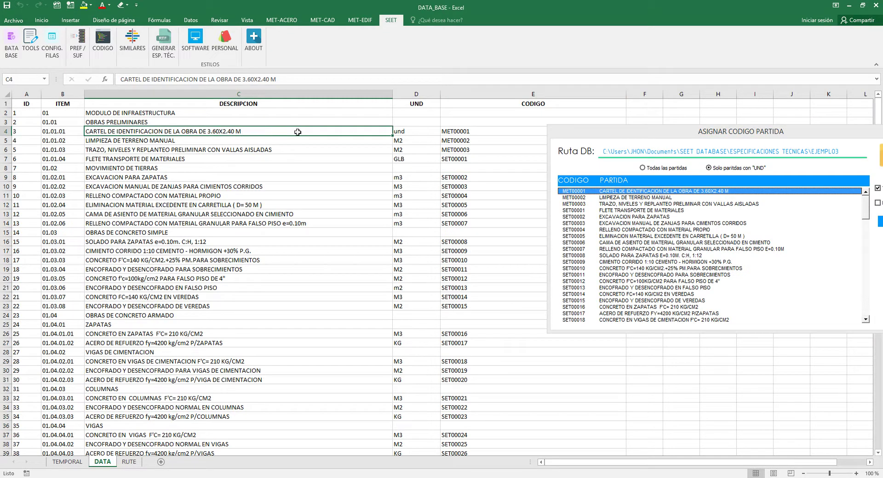
pyautogui.click(468, 143)
pyautogui.click(446, 213)
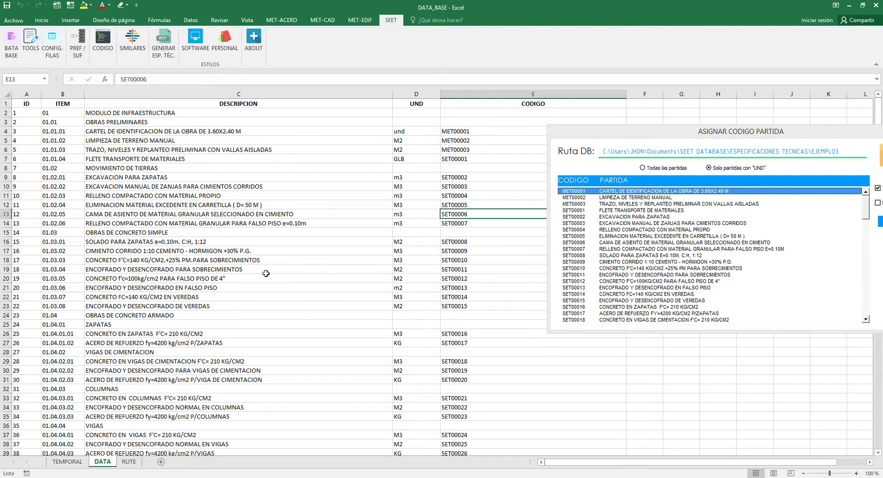
pyautogui.moveTo(627, 138); pyautogui.dragTo(575, 141)
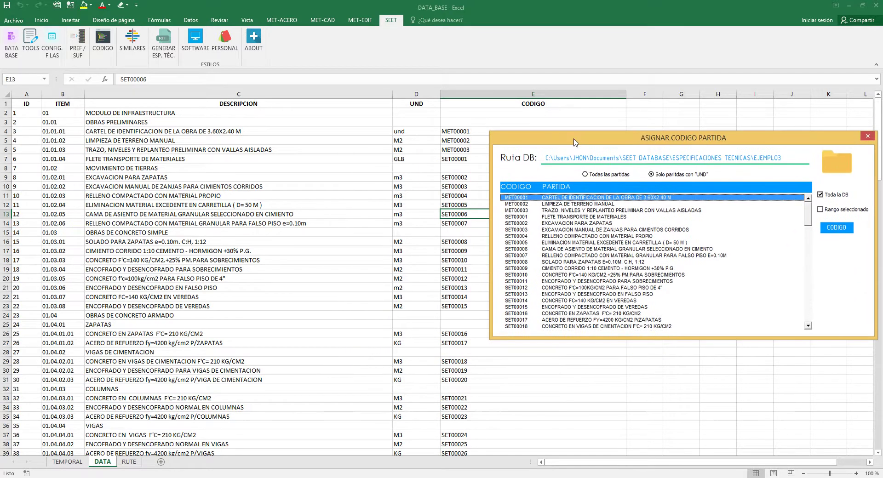
pyautogui.click(581, 263)
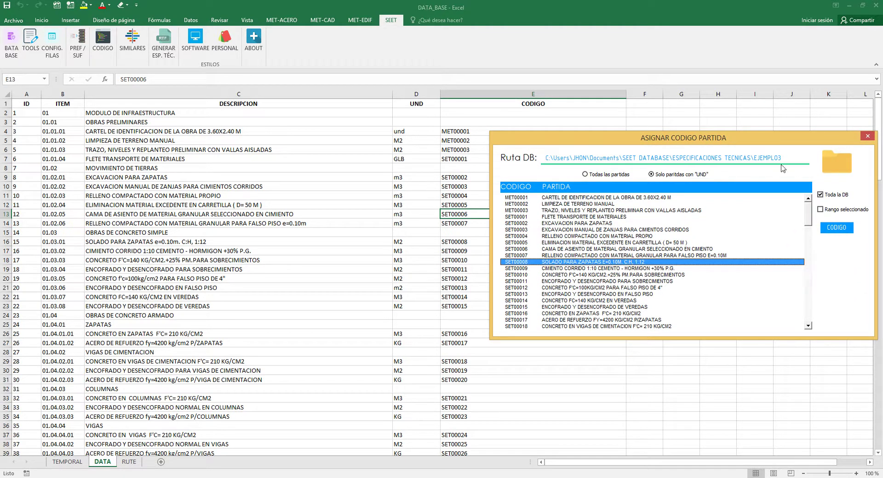
pyautogui.click(868, 137)
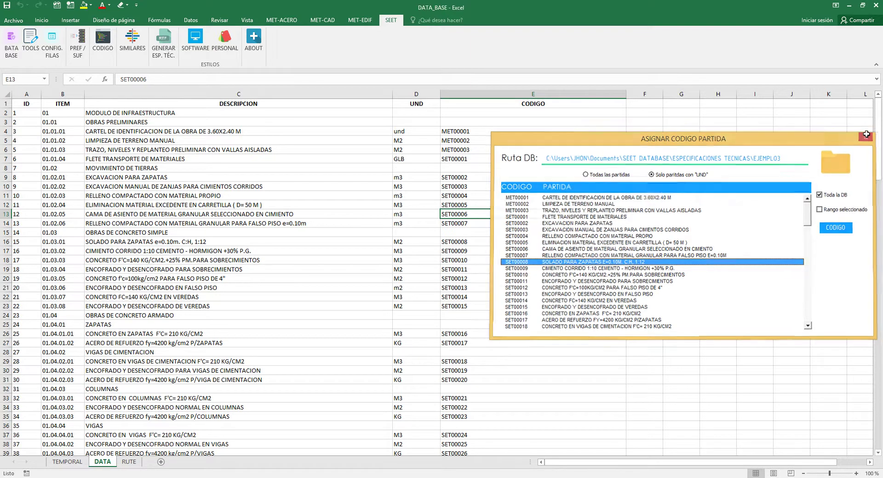
# - Clear all codes from the CODIGO column using the SEET tools options with only Codigo enabled
pyautogui.click(464, 176)
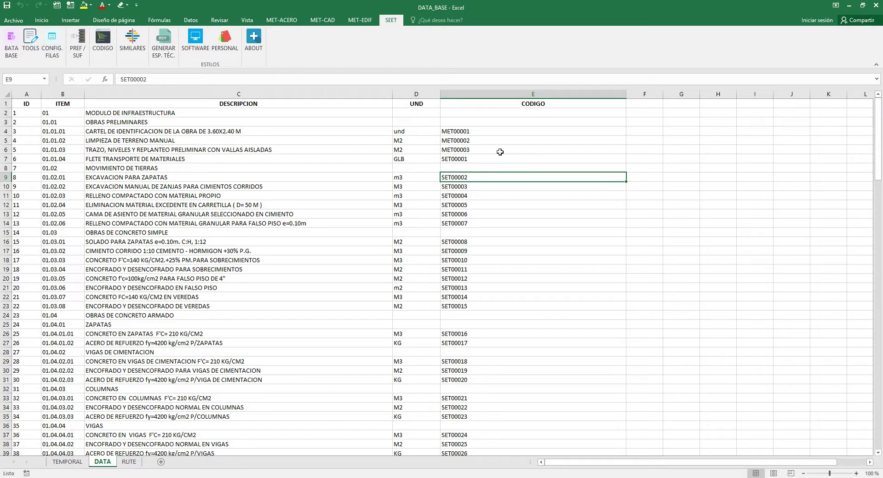
pyautogui.click(31, 49)
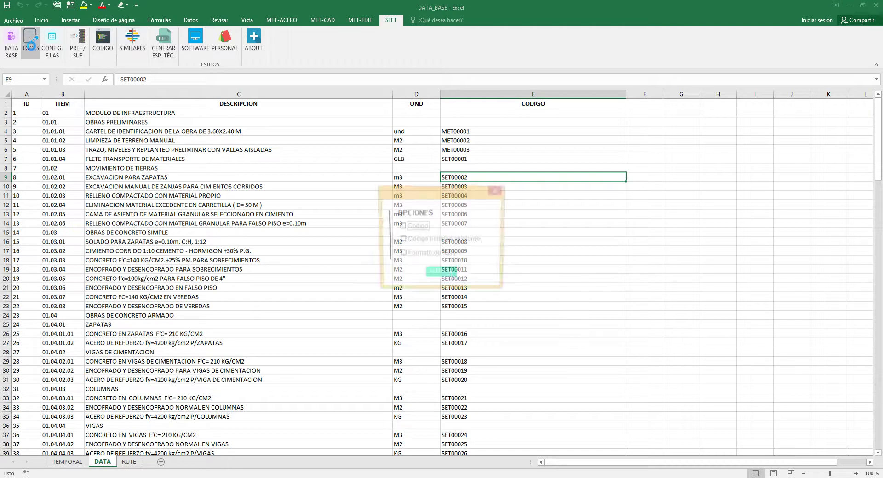
pyautogui.click(441, 275)
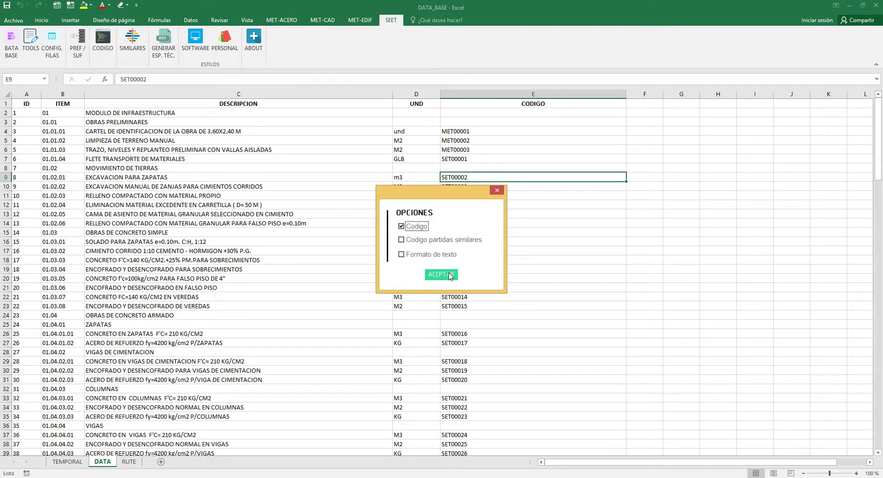
pyautogui.click(497, 190)
pyautogui.click(460, 131)
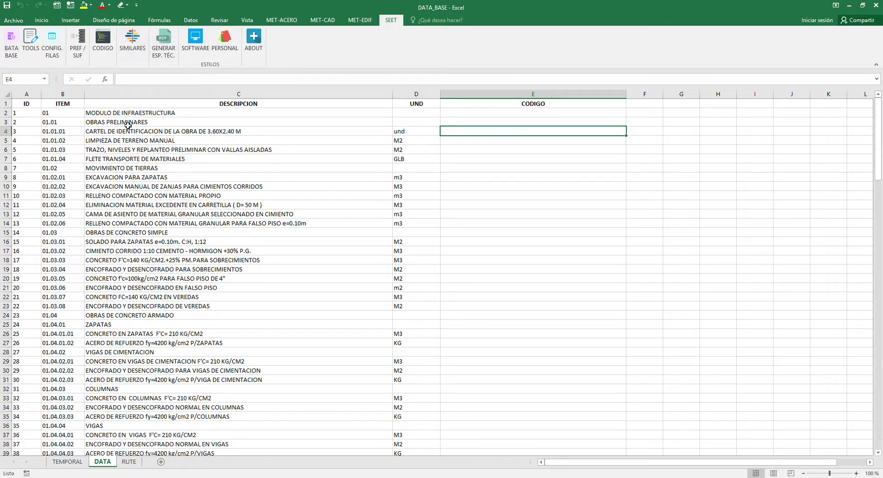
# - Assign EJEMPLO3 codes only to items with a unit (UND) in the selected range C2:C21, moving the dialog off the CODIGO column
pyautogui.moveTo(118, 113); pyautogui.dragTo(181, 248)
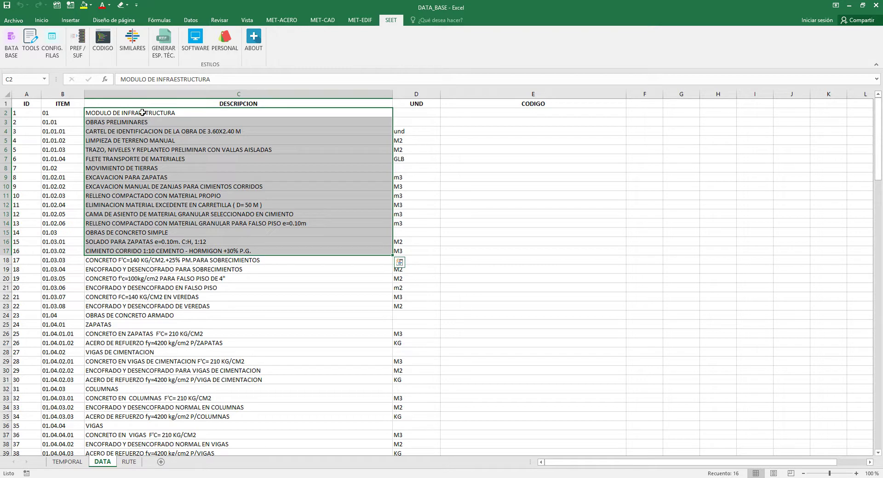
pyautogui.moveTo(142, 113); pyautogui.dragTo(145, 288)
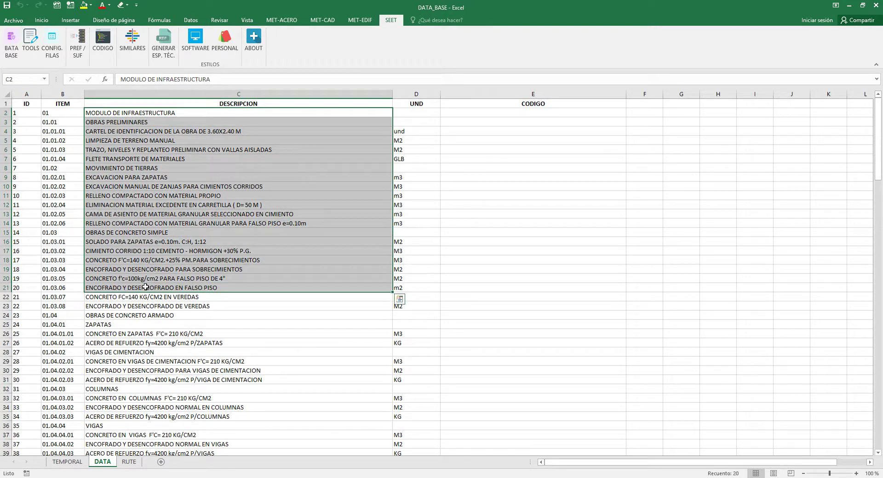
pyautogui.click(114, 49)
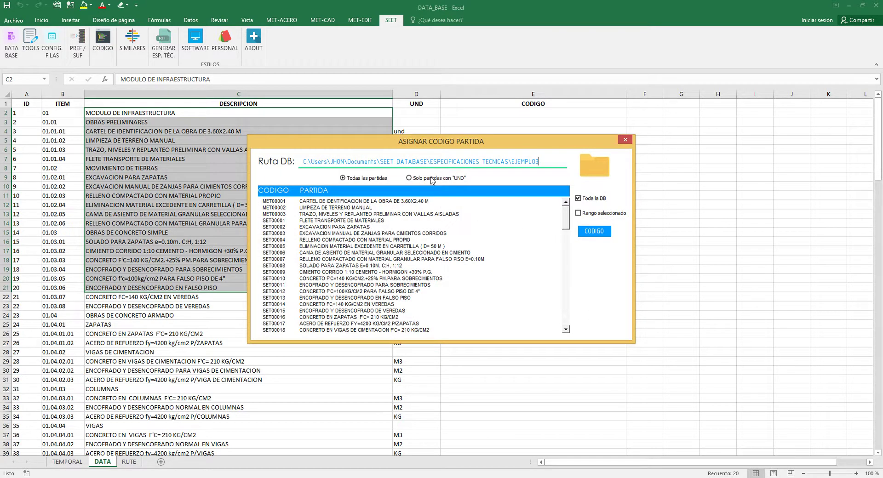
pyautogui.click(433, 180)
pyautogui.moveTo(456, 147); pyautogui.dragTo(603, 159)
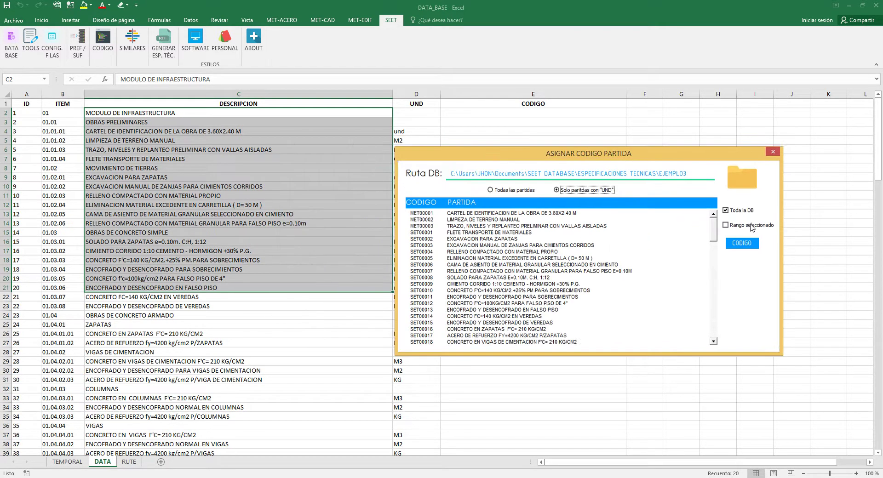
pyautogui.click(736, 225)
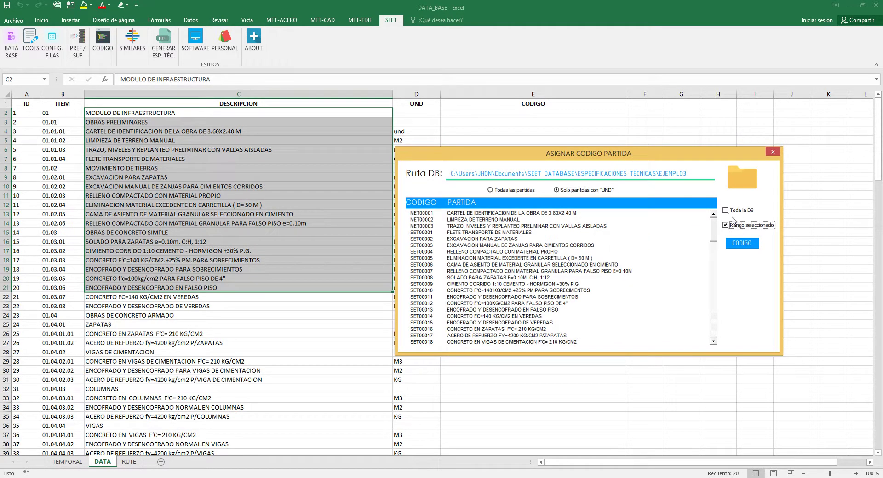
pyautogui.click(743, 244)
pyautogui.click(489, 279)
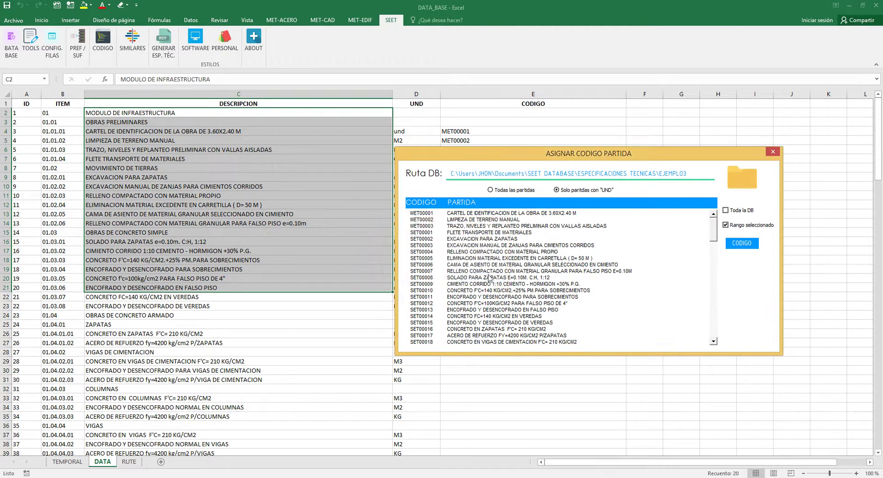
pyautogui.moveTo(525, 154); pyautogui.dragTo(707, 178)
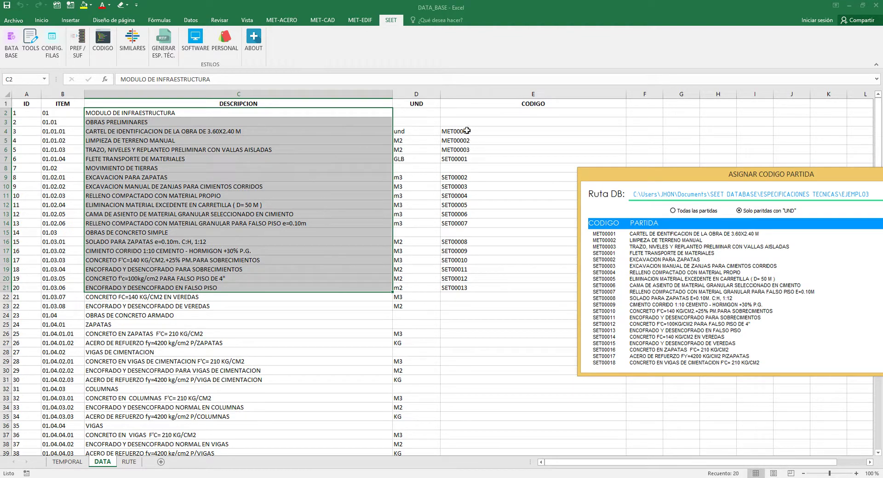
pyautogui.moveTo(658, 180); pyautogui.dragTo(603, 110)
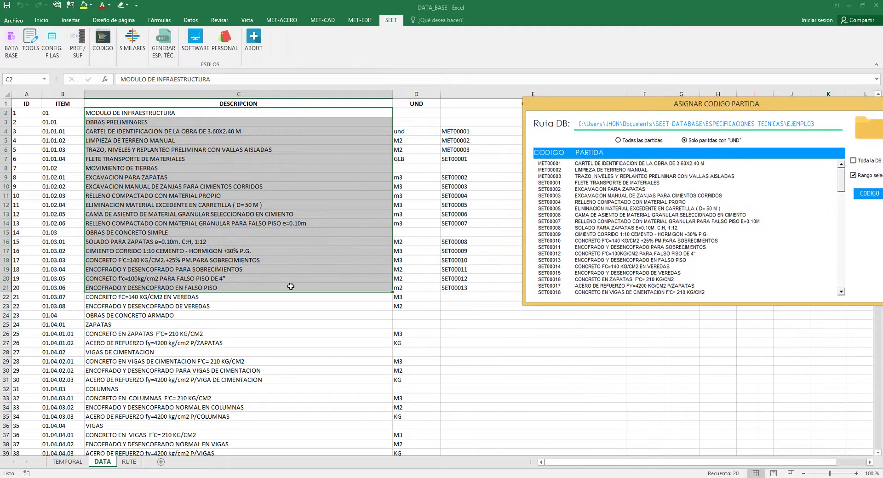
# - Assign EJEMPLO3 codes only to items with a unit (UND) in the range C26:C50, then close the code assignment dialog
pyautogui.click(232, 342)
pyautogui.scroll(-8, 232, 342)
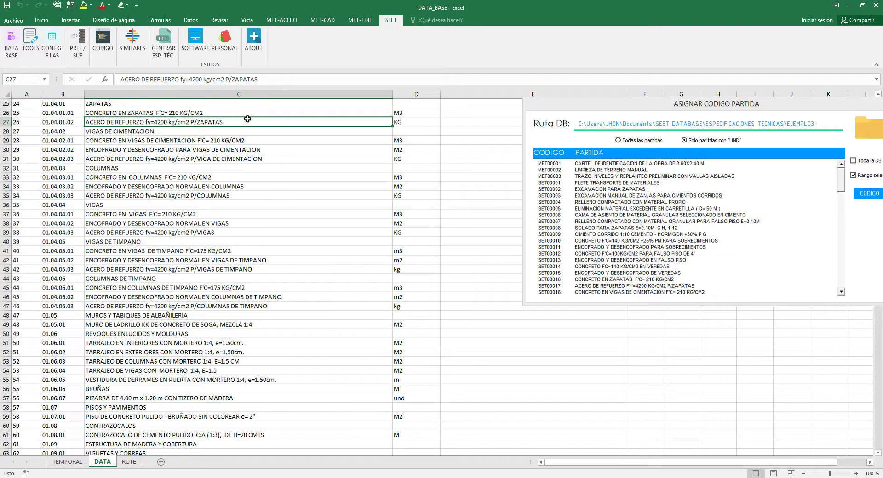
pyautogui.moveTo(246, 116); pyautogui.dragTo(265, 336)
pyautogui.moveTo(674, 110); pyautogui.dragTo(520, 136)
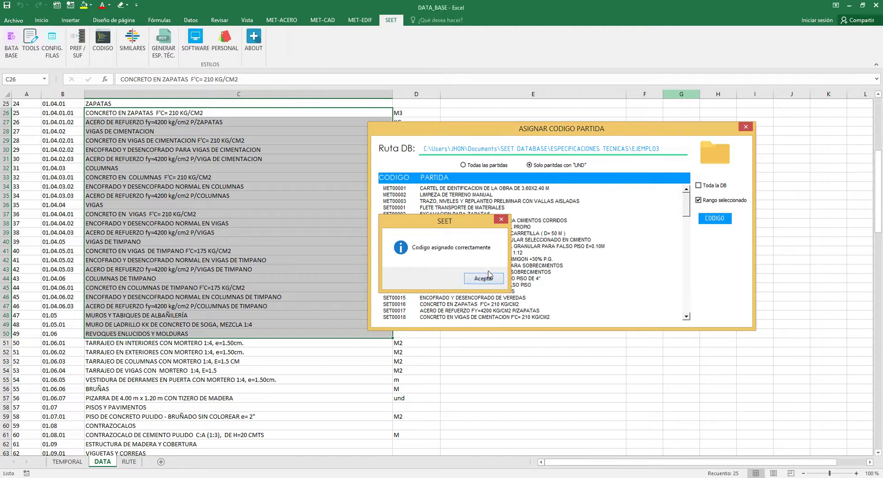
pyautogui.click(483, 278)
pyautogui.moveTo(675, 136); pyautogui.dragTo(669, 196)
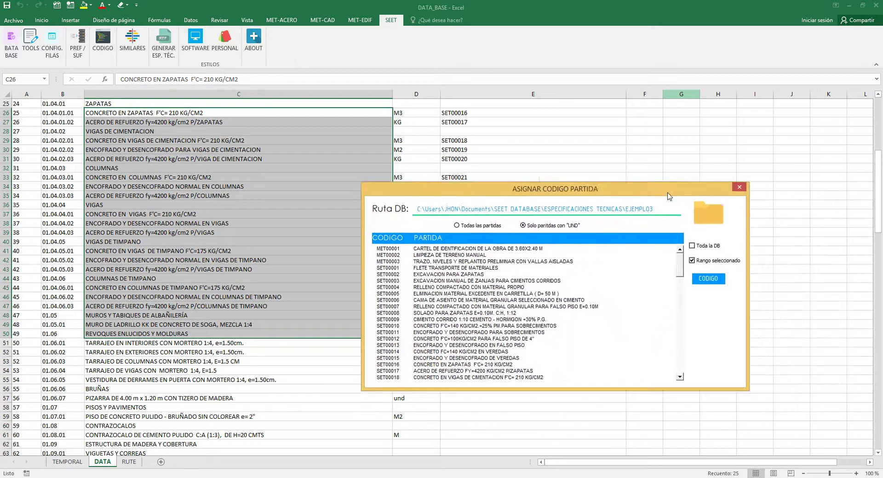
pyautogui.click(739, 188)
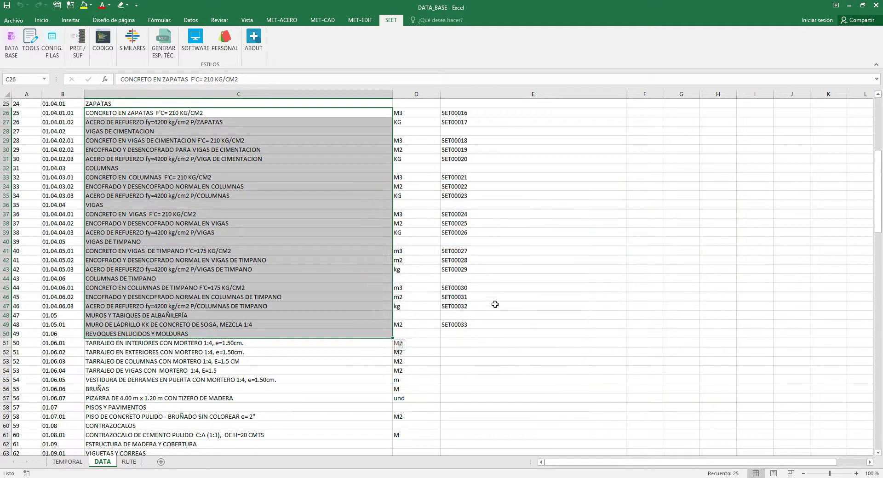
# - Delete the assigned codes in the CODIGO column from E4 to E49
pyautogui.click(495, 305)
pyautogui.click(498, 328)
pyautogui.scroll(5, 499, 329)
pyautogui.scroll(3, 498, 329)
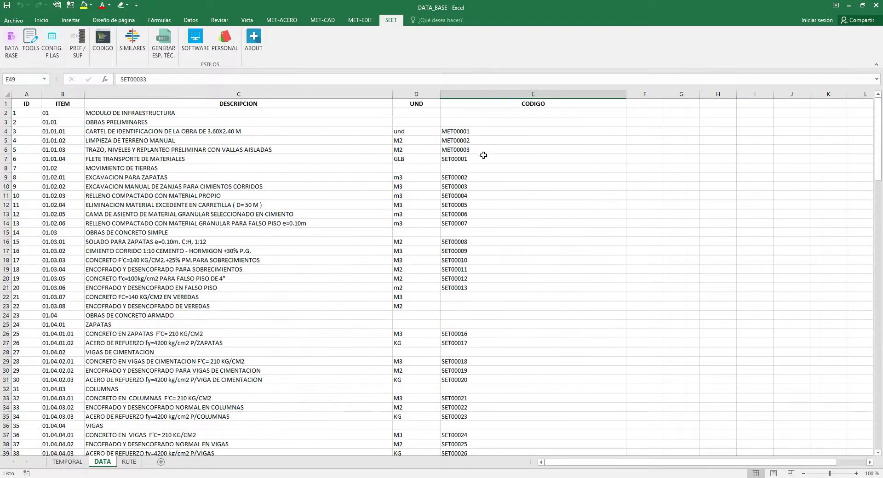
pyautogui.keyDown('shift'); pyautogui.click(471, 129); pyautogui.keyUp('shift')
pyautogui.press('Delete')
pyautogui.scroll(9, 471, 128)
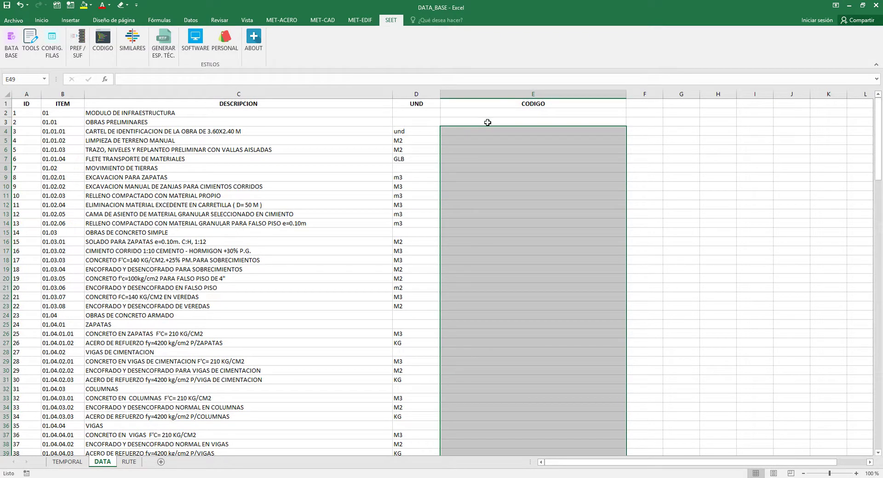
pyautogui.click(484, 122)
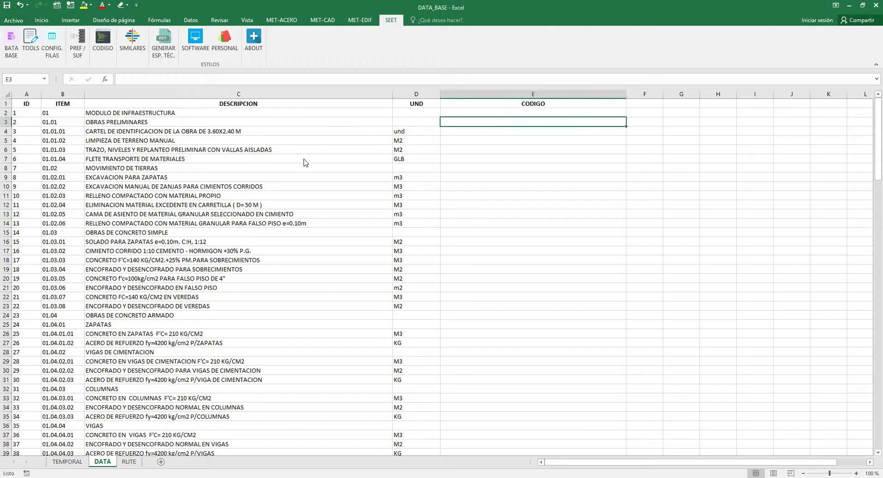
pyautogui.scroll(-5, 303, 159)
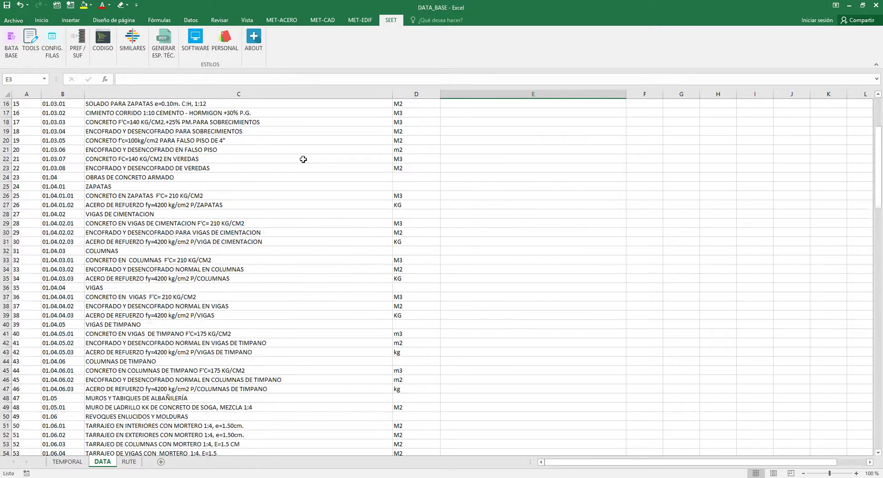
pyautogui.scroll(5, 304, 160)
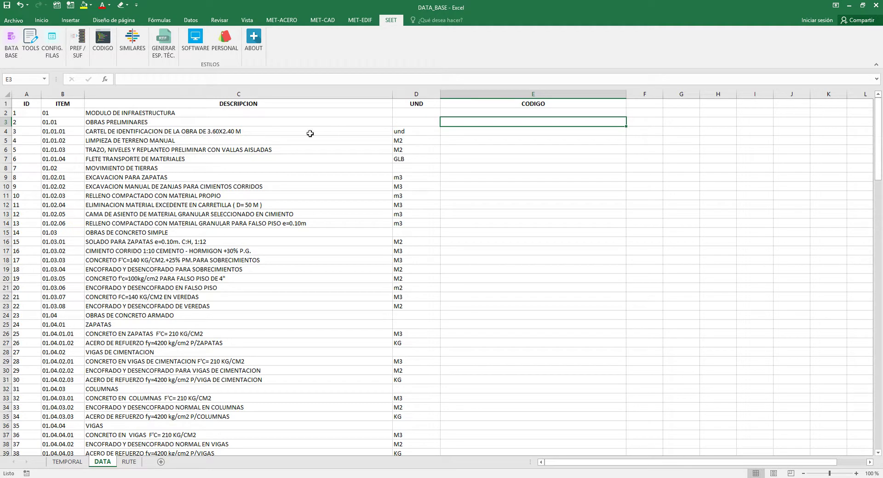
pyautogui.click(472, 129)
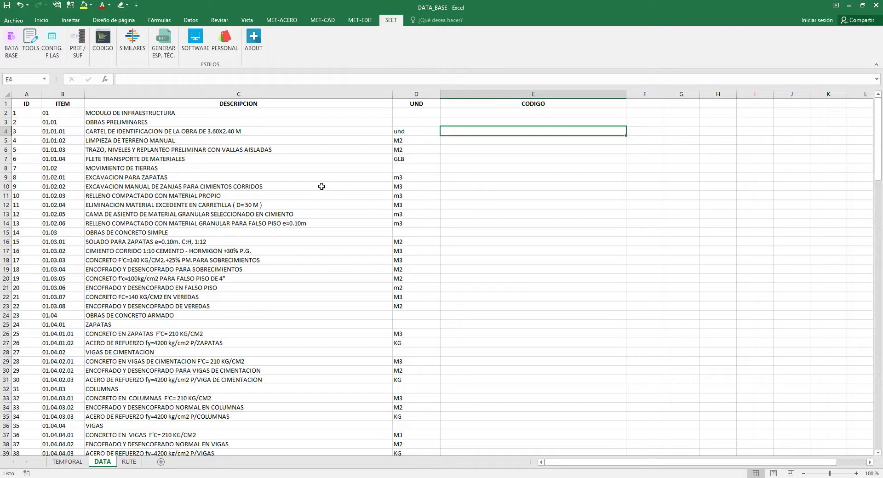
# - Add a new worksheet with a widened column C and list OFICINA, LIMPOIEZA, OFICNA and TERRENO in C3:C6
pyautogui.click(161, 462)
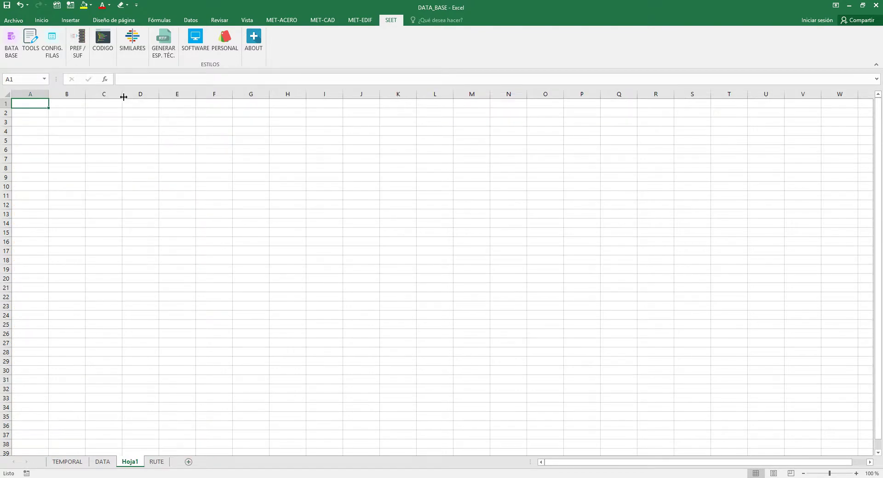
pyautogui.moveTo(122, 94); pyautogui.dragTo(478, 113)
pyautogui.click(144, 120)
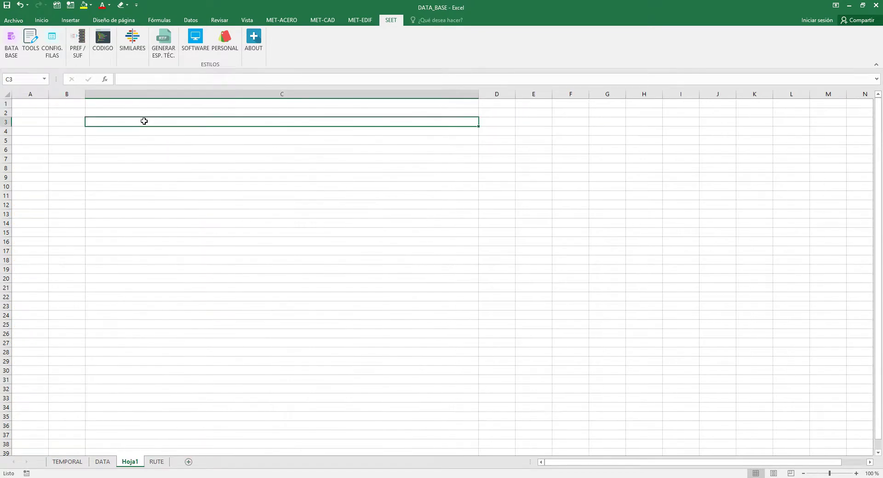
pyautogui.write('OFICINA')
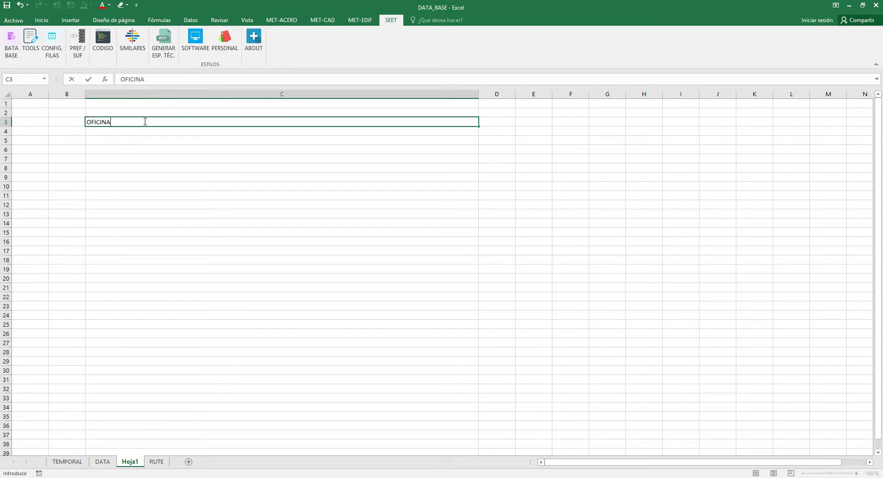
pyautogui.press('Return')
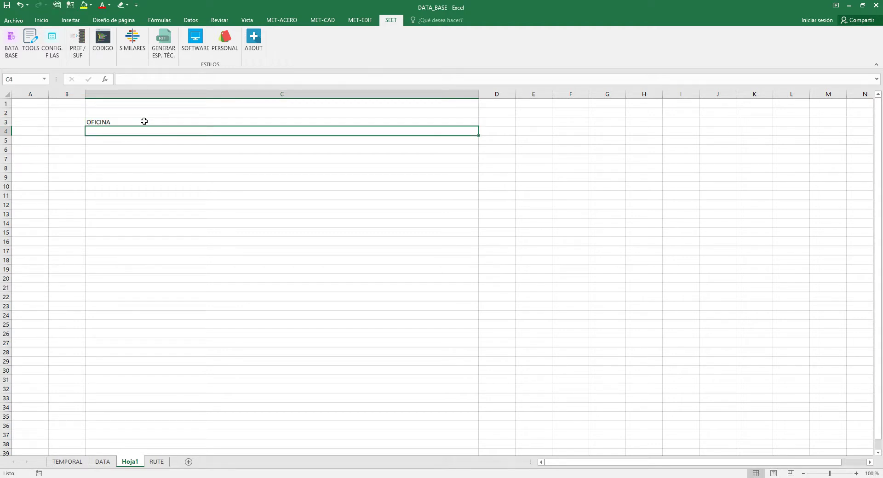
pyautogui.write('LIMPOIEZA')
pyautogui.press('Return')
pyautogui.write('O')
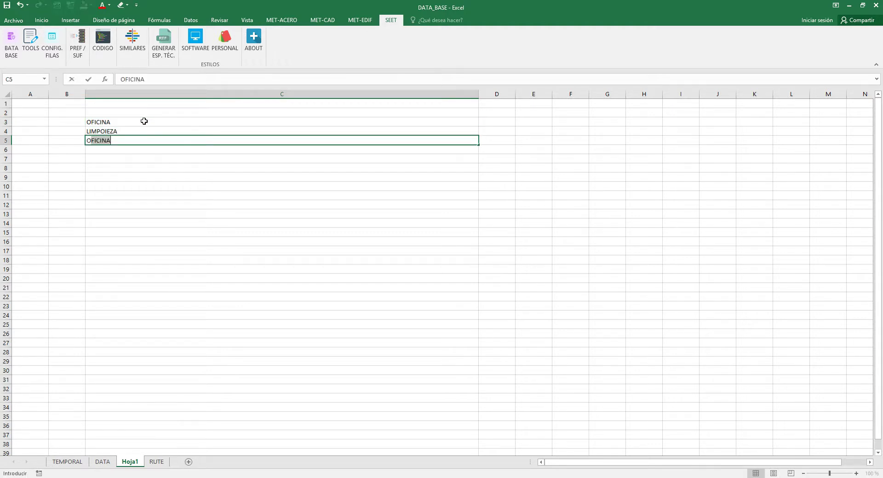
pyautogui.write('FICNA')
pyautogui.press('Return')
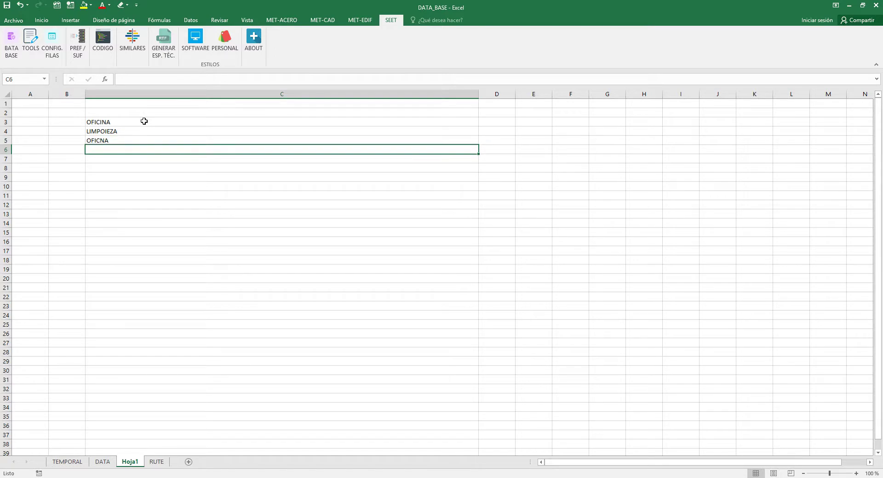
pyautogui.write('TERRENO')
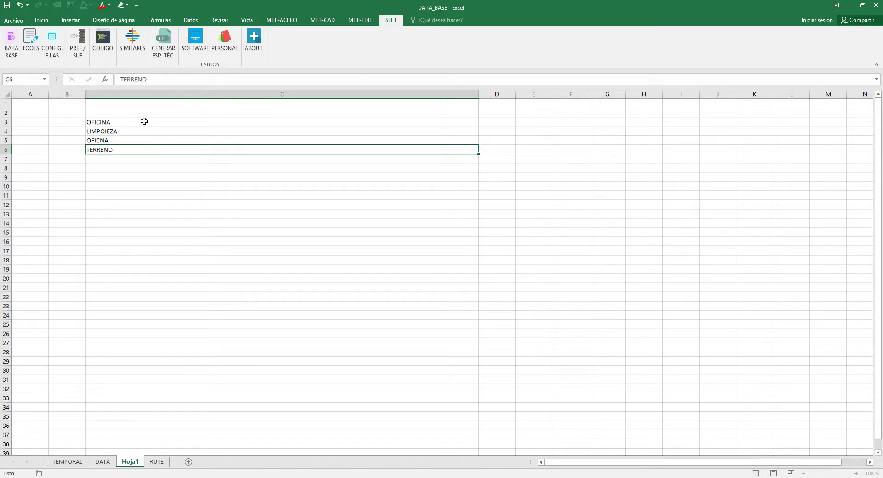
pyautogui.press('Return')
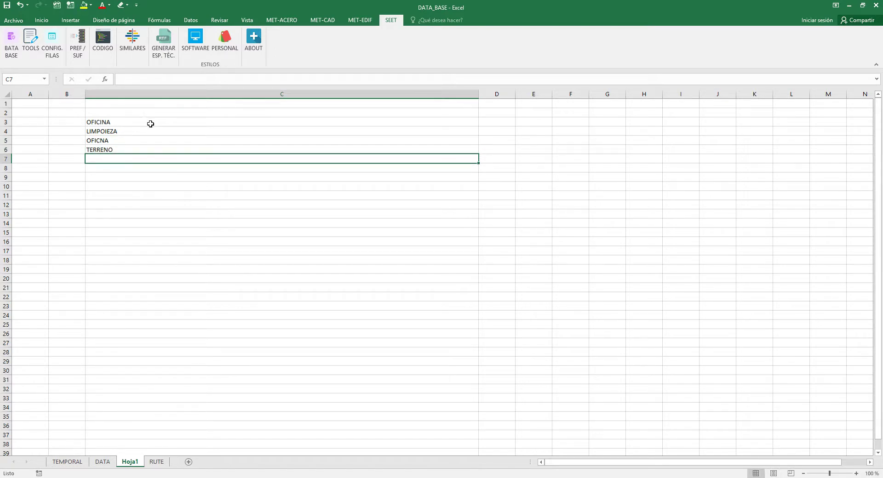
# - Number the four listed items 1 to 4 in cells B3:B6
pyautogui.click(70, 122)
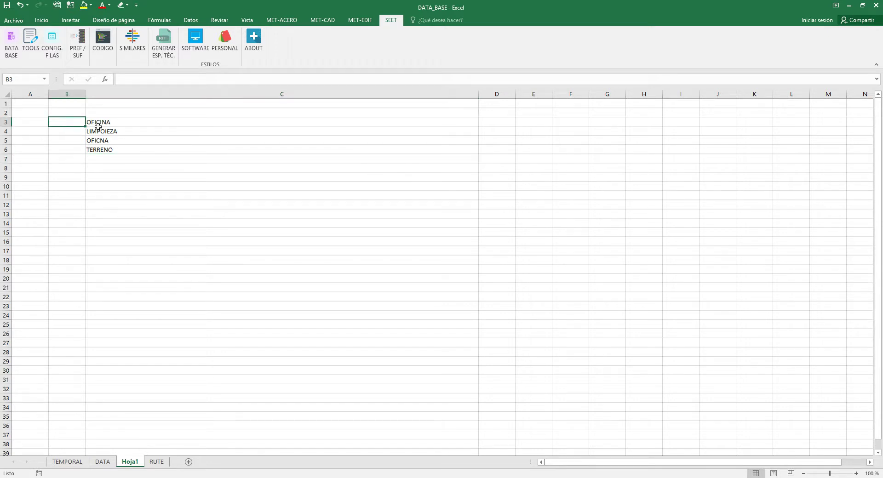
pyautogui.write('1')
pyautogui.press('Return')
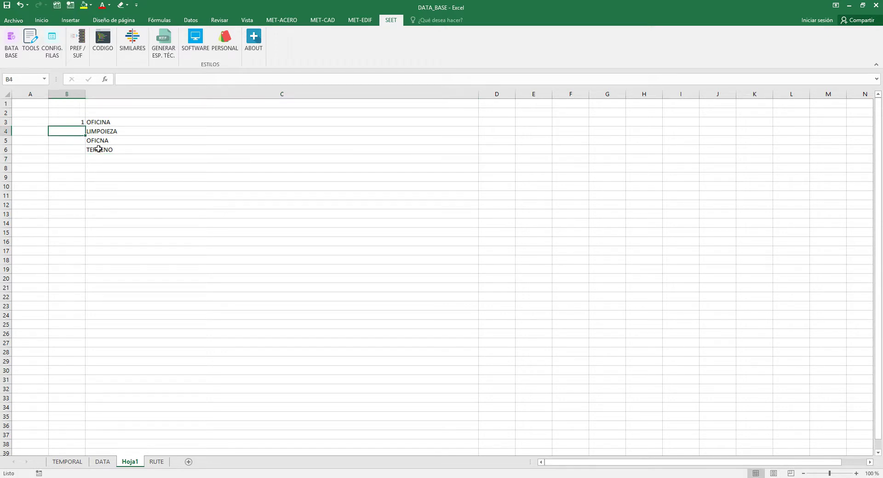
pyautogui.write('2')
pyautogui.click(124, 160)
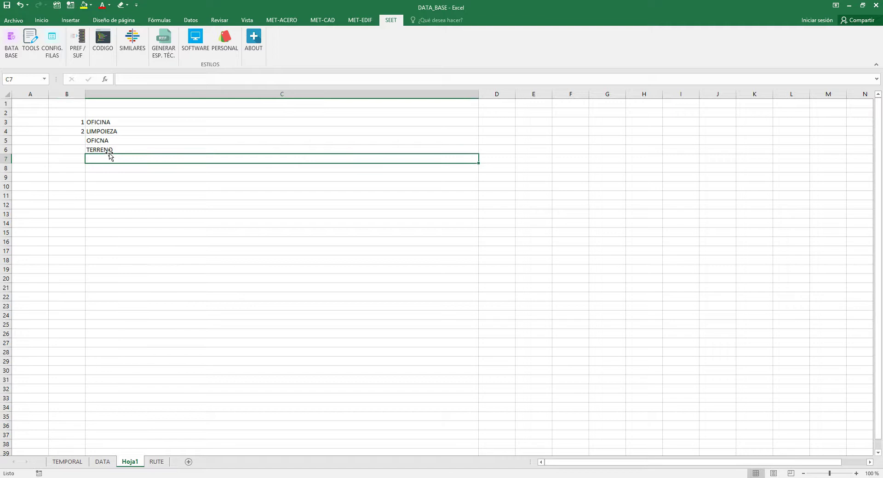
pyautogui.click(77, 141)
pyautogui.write('3')
pyautogui.press('Return')
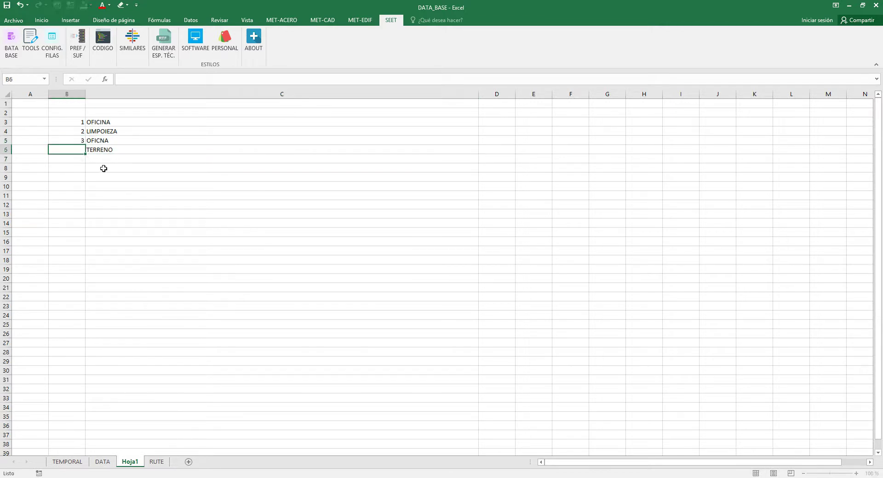
pyautogui.write('4')
pyautogui.click(156, 147)
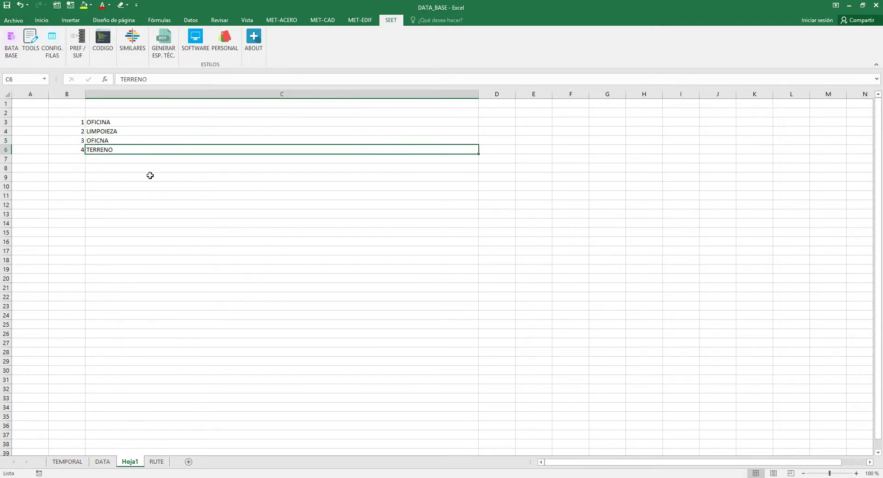
# - Narrow column C and enter the heading CODIGO in cell D1
pyautogui.moveTo(479, 95); pyautogui.dragTo(362, 96)
pyautogui.click(391, 103)
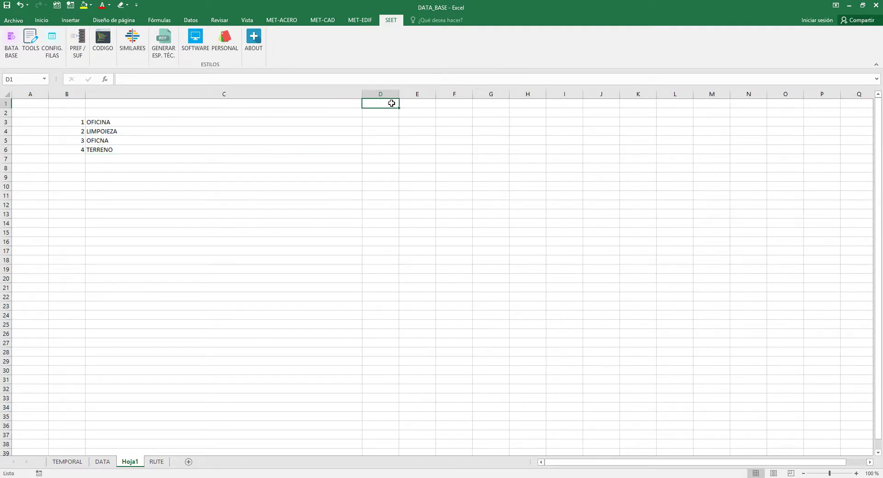
pyautogui.write('CODIGO')
pyautogui.press('Return')
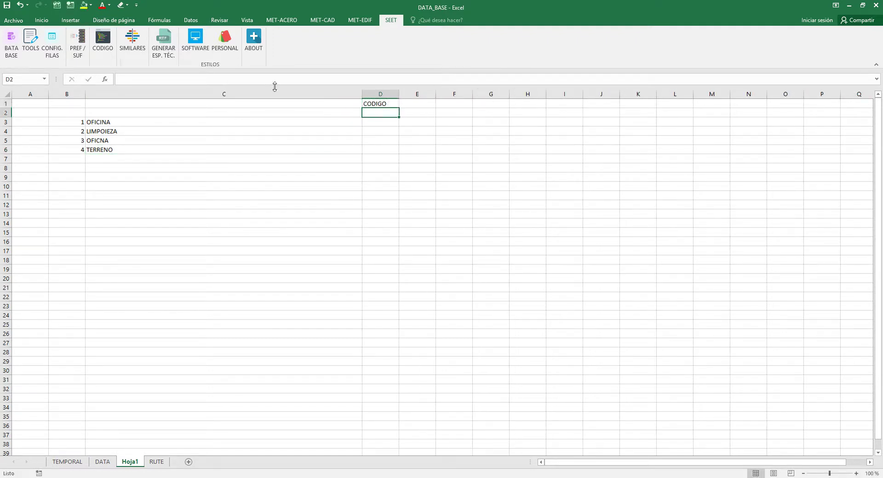
pyautogui.click(109, 41)
pyautogui.click(113, 122)
pyautogui.click(133, 122)
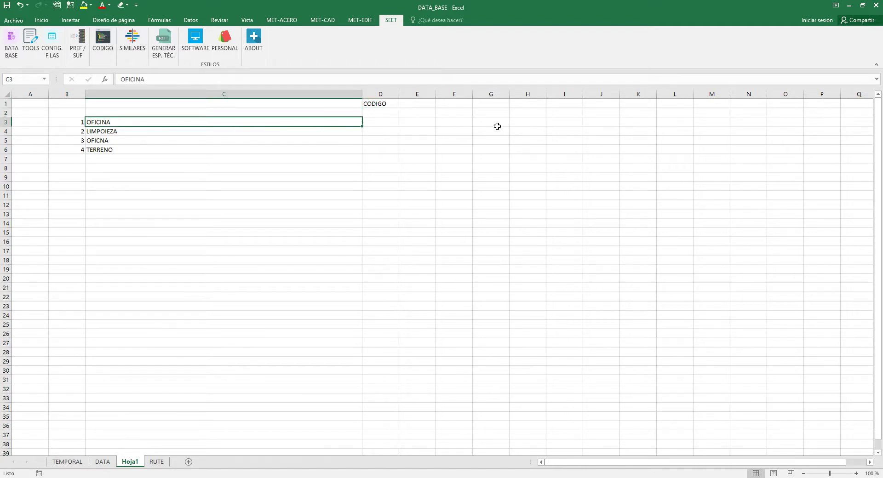
# - Enter a sample specification record with OFICINA in H3 and its code ESP002 in I3
pyautogui.click(530, 122)
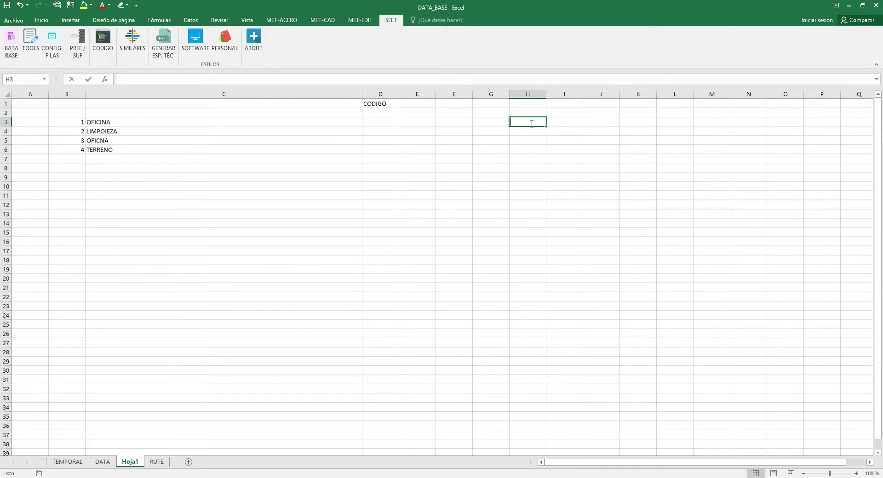
pyautogui.write('OFICINA')
pyautogui.press('Tab')
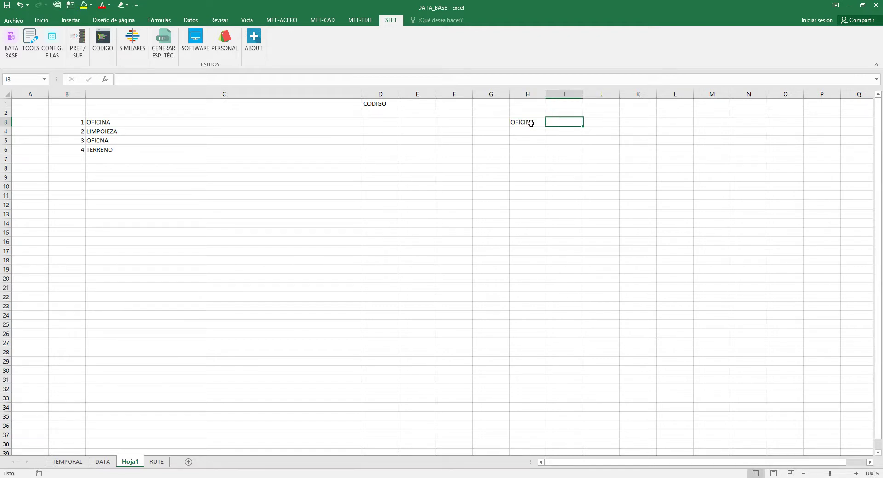
pyautogui.write('ESP')
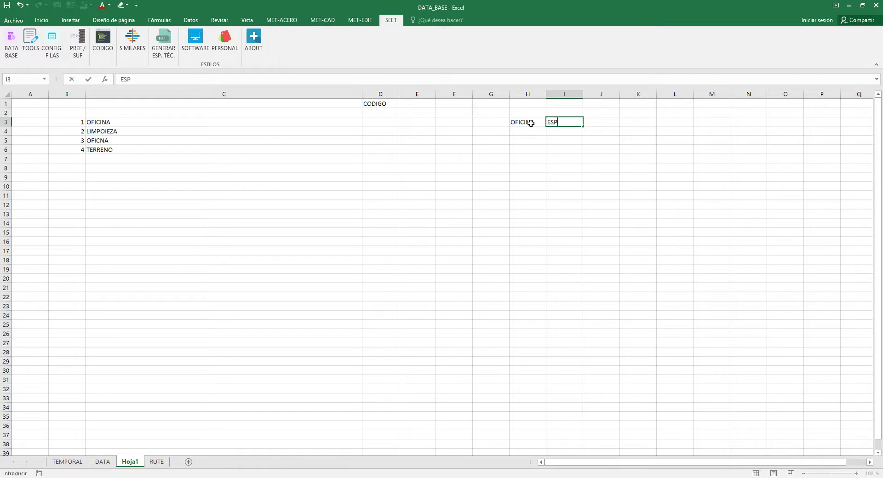
pyautogui.write('002')
pyautogui.press('Return')
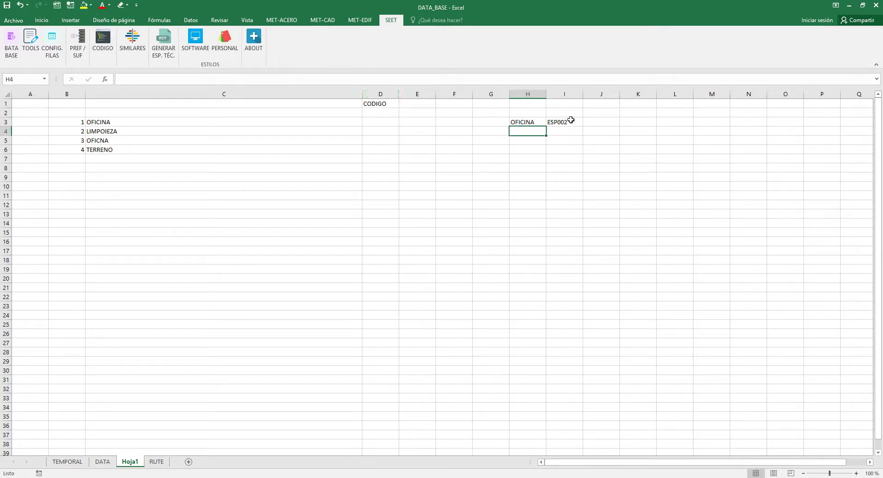
# - Copy the code ESP002 from I3 into D3 and D5, beside OFICINA and OFICNA
pyautogui.click(569, 121)
pyautogui.hotkey('ctrl', 'c')
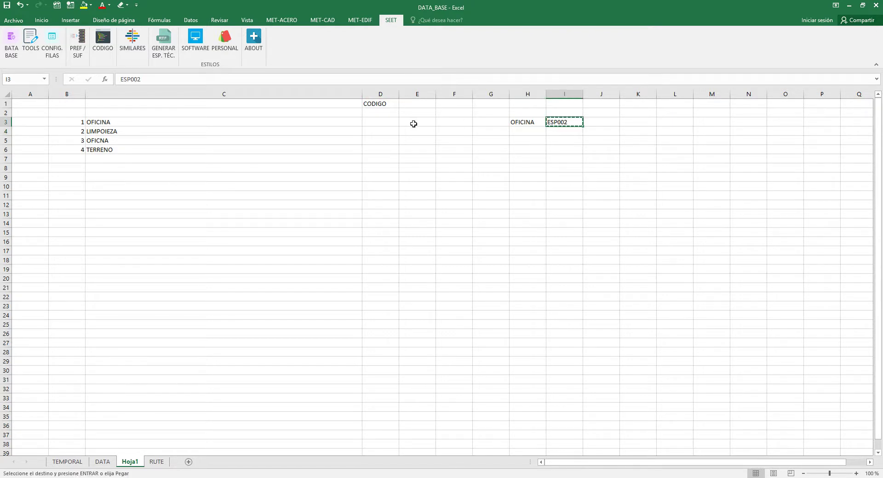
pyautogui.click(380, 121)
pyautogui.hotkey('ctrl', 'v')
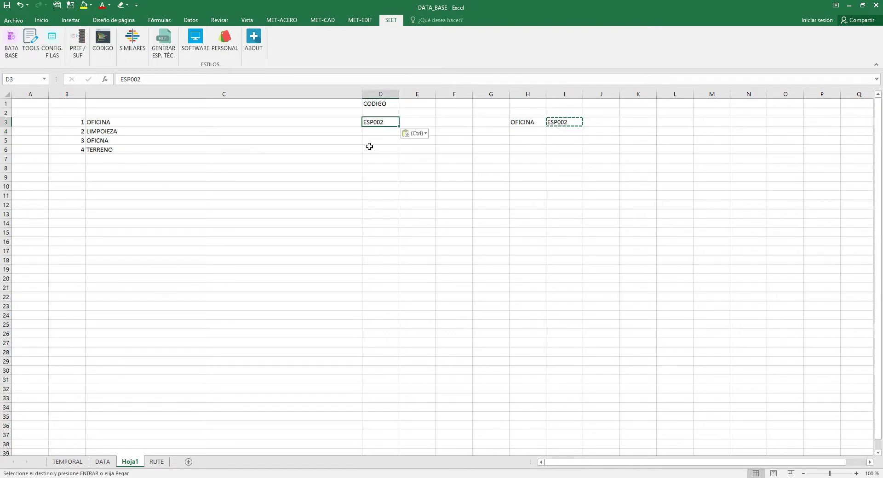
pyautogui.click(370, 143)
pyautogui.hotkey('ctrl', 'v')
pyautogui.click(336, 166)
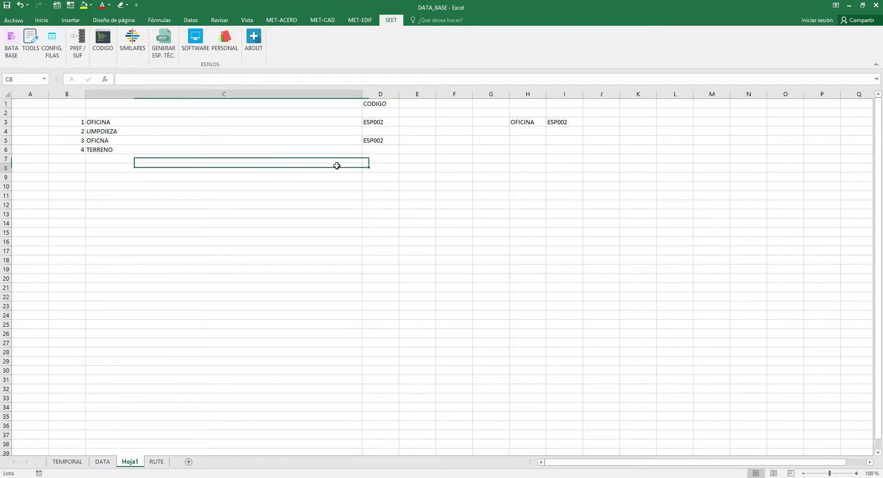
# - Switch to Word by searching for and launching Word 2016
pyautogui.press('super')
pyautogui.write('WORD 2016')
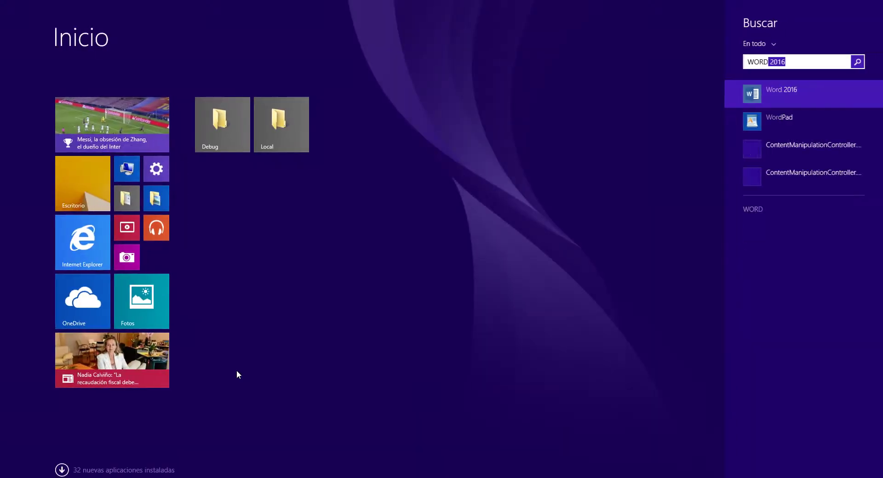
pyautogui.press('Return')
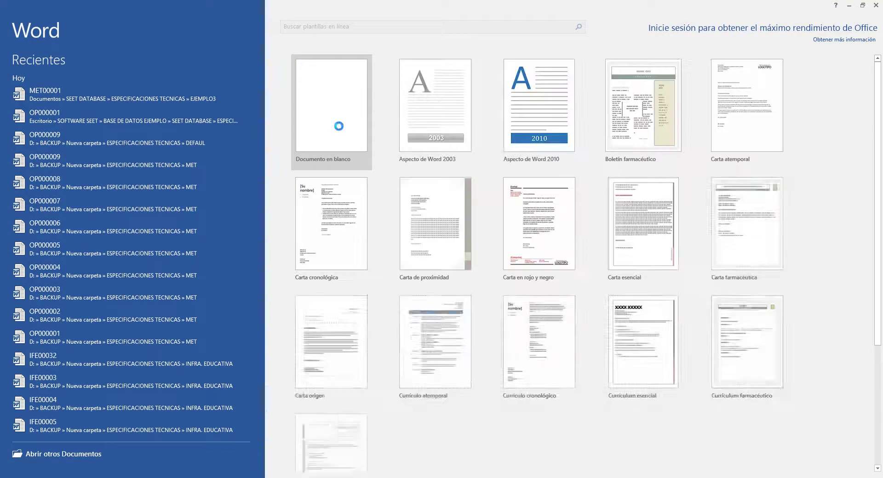
# - Create a blank document and enter sample items 1 OFICNA with DFDSAFA, 2 LIMPIEZA DE TERRENO with FDSAFA, and 3 OFICA
pyautogui.click(339, 130)
pyautogui.write('1 OFICNA')
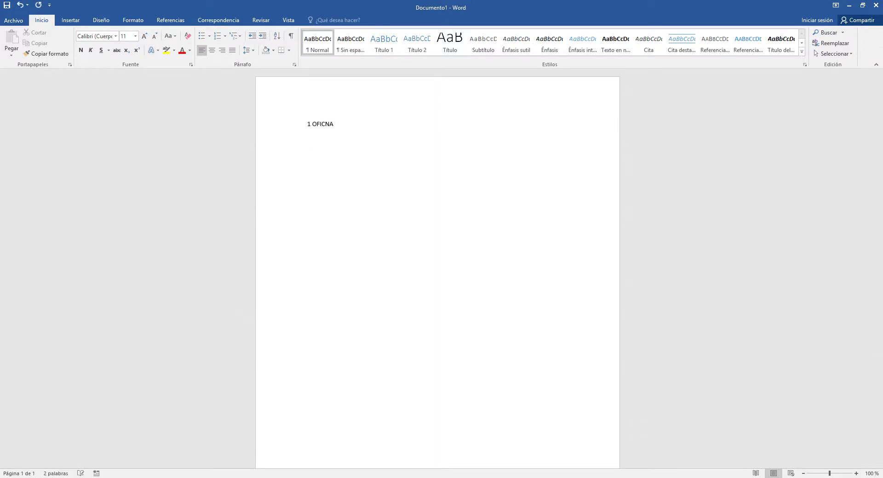
pyautogui.write('DFDSAF')
pyautogui.write('RRENO FDSAFA')
pyautogui.press('Return')
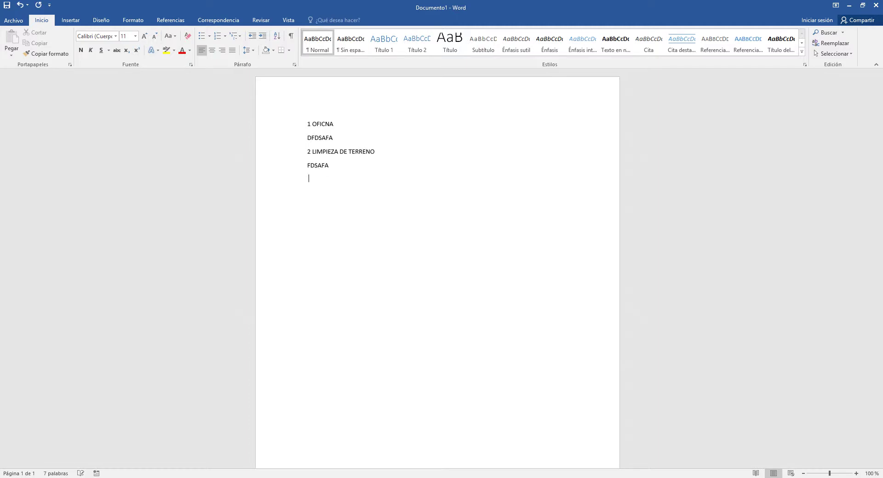
pyautogui.write('3 OFICA')
pyautogui.press('Return')
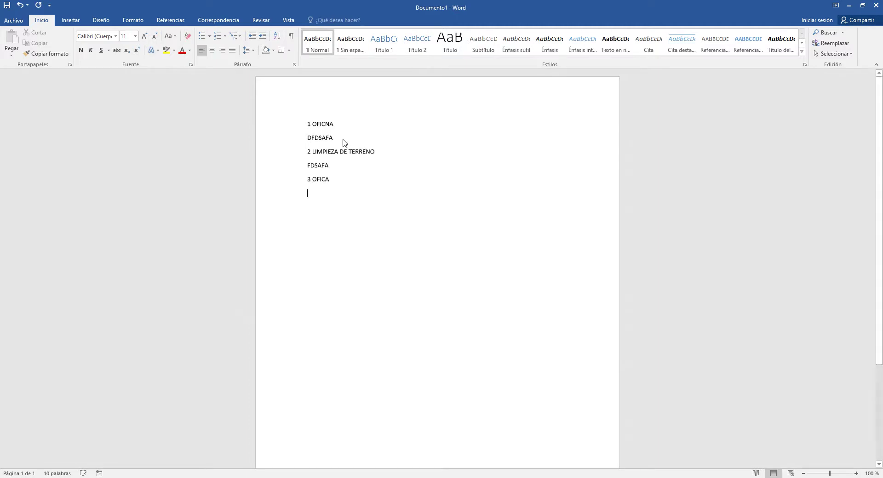
# - Copy the DFDSAFA text of item 1 onto the line under 3 OFICA
pyautogui.doubleClick(343, 139)
pyautogui.hotkey('ctrl', 'c')
pyautogui.click(339, 191)
pyautogui.hotkey('ctrl', 'v')
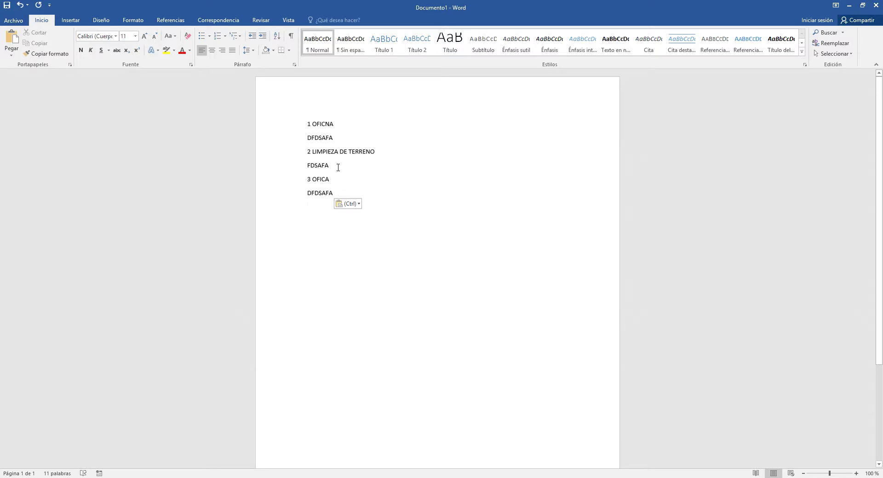
# - Duplicate the LIMPIEZA DE TERRENO heading and its FDSAFA text below item 3, and renumber the copy as 4
pyautogui.moveTo(326, 161); pyautogui.dragTo(306, 156)
pyautogui.click(336, 194)
pyautogui.press('Return')
pyautogui.press('Return')
pyautogui.hotkey('ctrl', 'v')
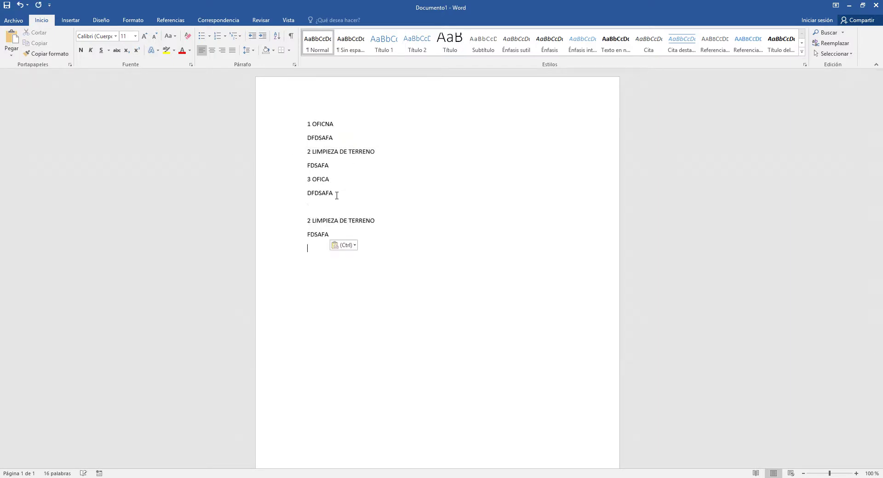
pyautogui.click(309, 221)
pyautogui.press('BackSpace')
pyautogui.write('4')
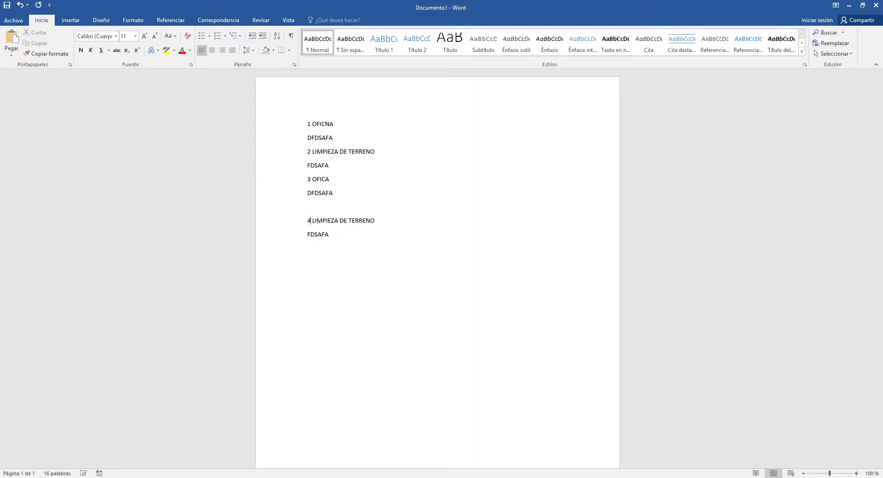
# - Replace the ending of item 4's heading so it reads LIMPIEZA DEADFAFA
pyautogui.press('BackSpace')
pyautogui.press('BackSpace')
pyautogui.press('BackSpace')
pyautogui.write('ADFAFA')
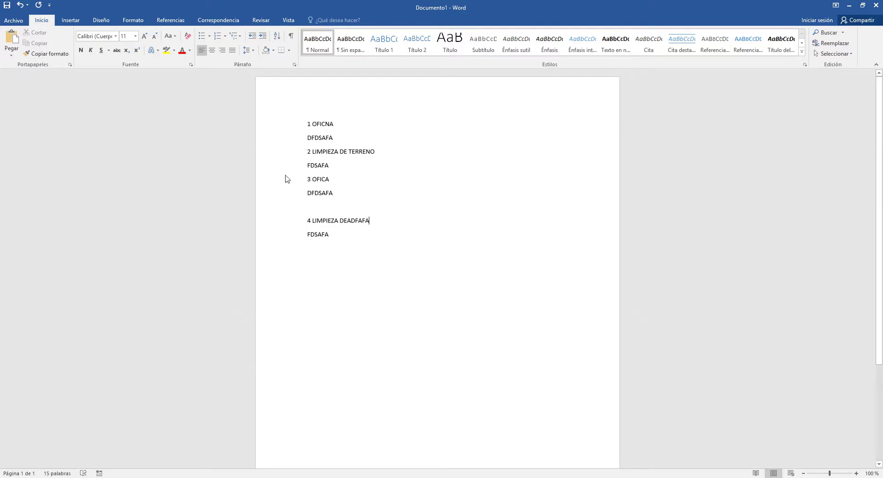
# - Replace item 3's heading and text with a copy of item 1, renumbered as 3
pyautogui.moveTo(286, 179); pyautogui.dragTo(286, 193)
pyautogui.click(335, 134)
pyautogui.moveTo(286, 138); pyautogui.dragTo(286, 126)
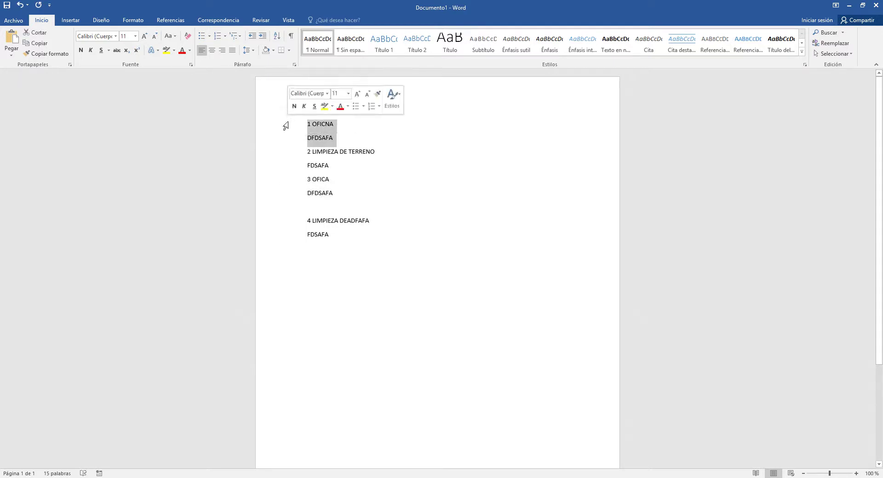
pyautogui.hotkey('ctrl', 'c')
pyautogui.moveTo(269, 194); pyautogui.dragTo(289, 194)
pyautogui.hotkey('ctrl', 'v')
pyautogui.doubleClick(308, 179)
pyautogui.write('3')
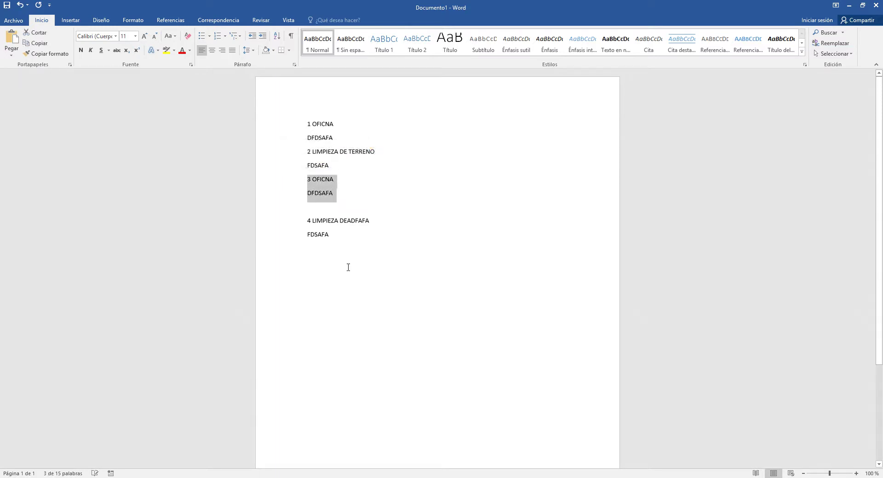
# - Copy the 3 OFICNA entry with its text below item 4, and renumber the copy as 5
pyautogui.hotkey('ctrl', 'c')
pyautogui.click(348, 239)
pyautogui.press('Return')
pyautogui.press('Return')
pyautogui.hotkey('ctrl', 'v')
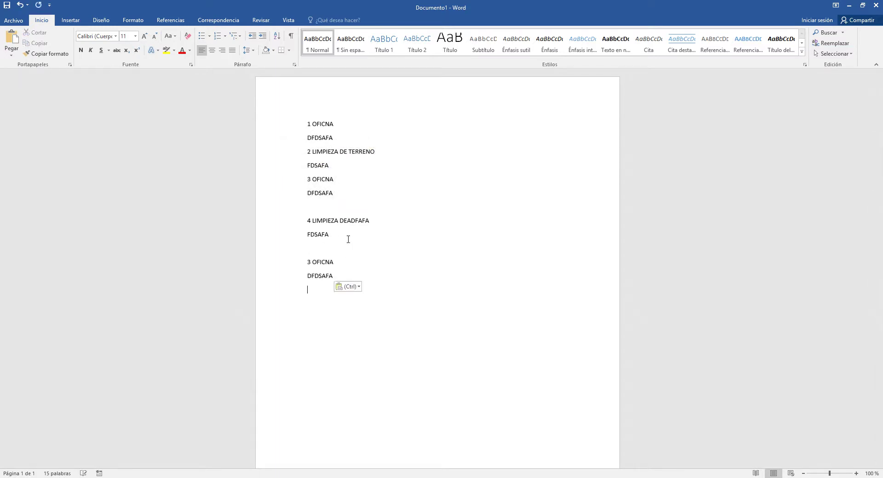
pyautogui.doubleClick(309, 263)
pyautogui.write('5')
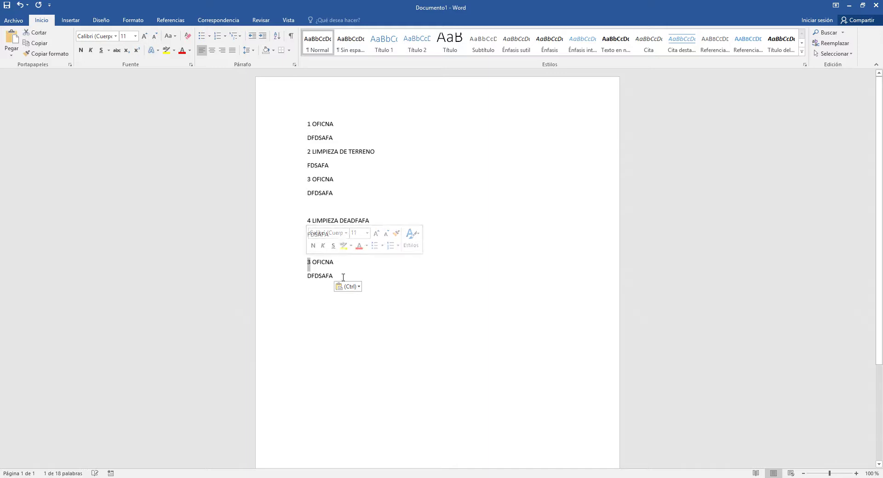
pyautogui.click(376, 241)
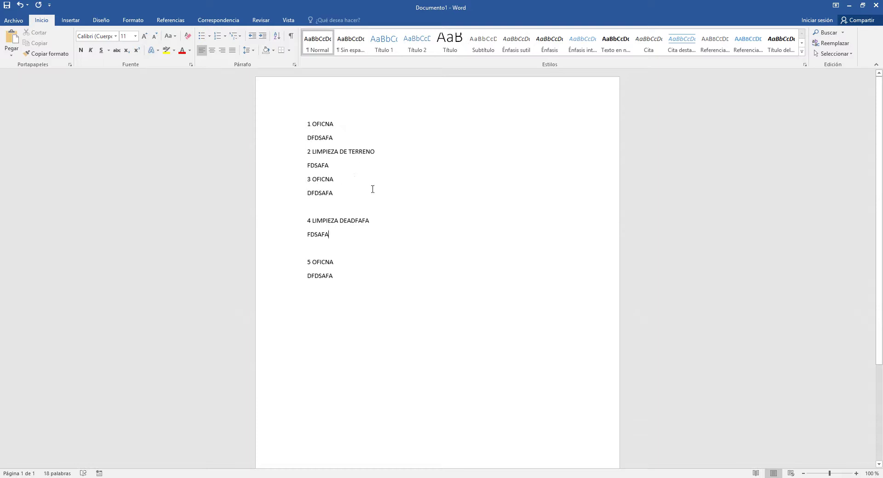
# - Replace the text under 3 OFICNA with VER ESPECIFIVACION TECNICAS EN EL ITEM 1
pyautogui.doubleClick(340, 192)
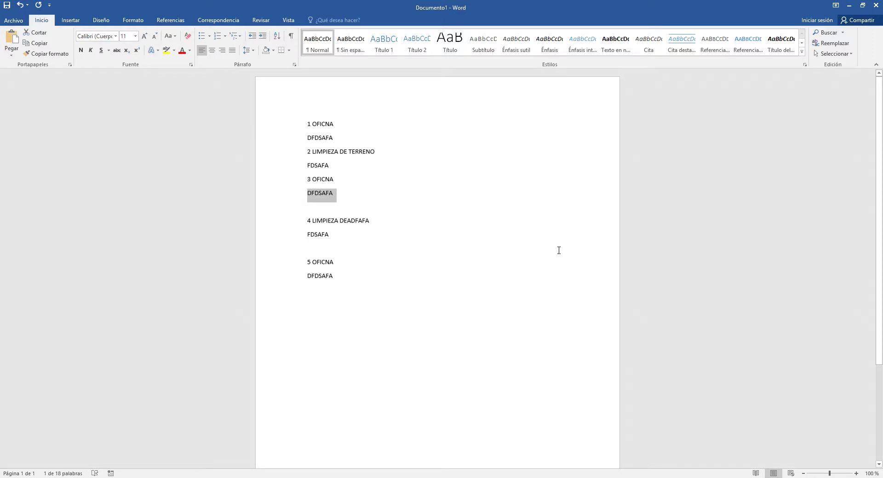
pyautogui.write('VER ESPECIFIVACION TECNICAS')
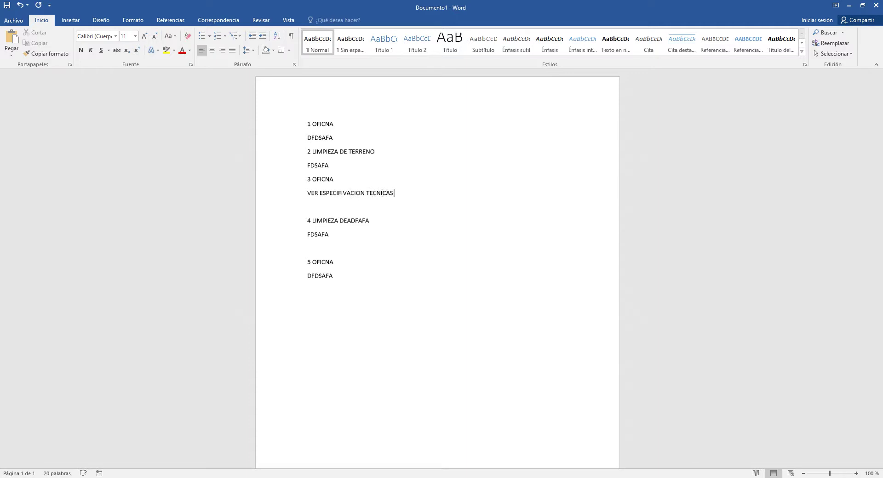
pyautogui.write('EN EL TIEM 1')
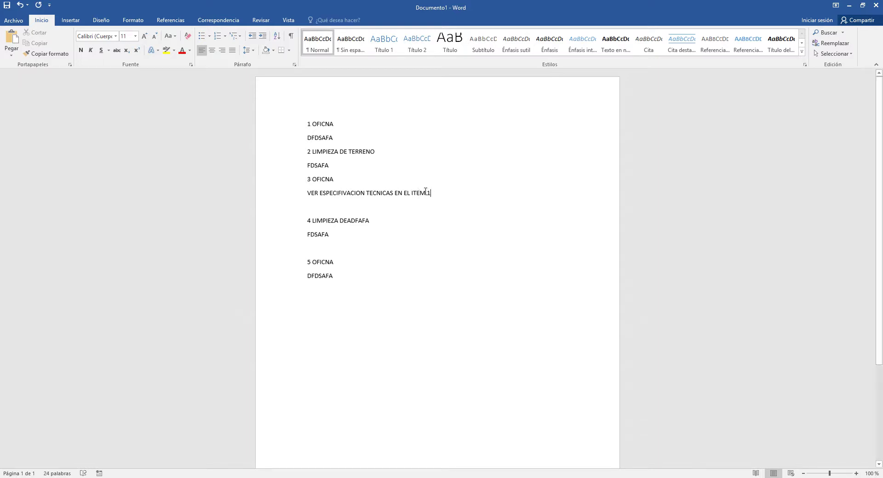
# - Copy item 3's reference line over the DFDSAFA text under 5 OFICNA
pyautogui.tripleClick(390, 199)
pyautogui.hotkey('ctrl', 'c')
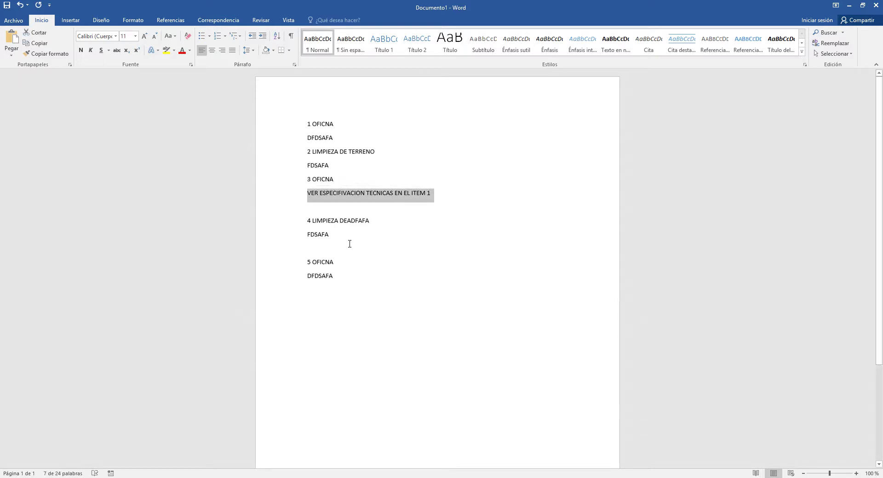
pyautogui.doubleClick(318, 276)
pyautogui.hotkey('ctrl', 'v')
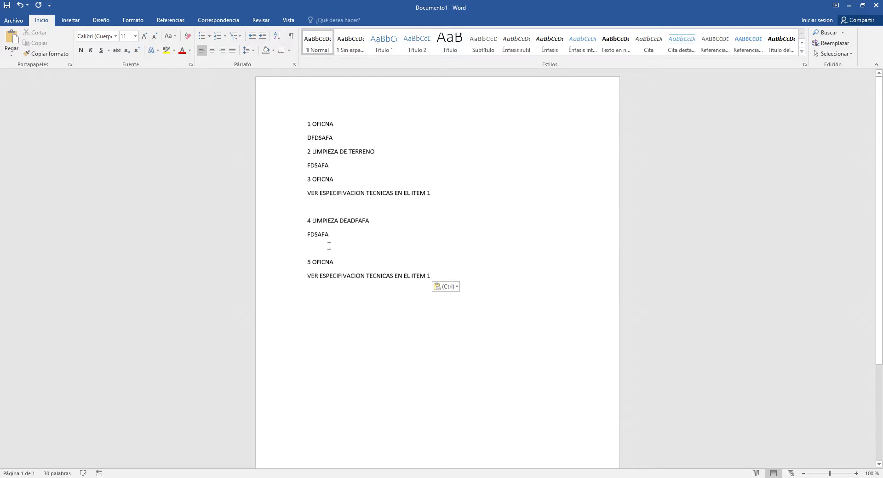
# - Switch back to the DATA_BASE workbook in Excel and widen column D on Hoja1
pyautogui.click(849, 5)
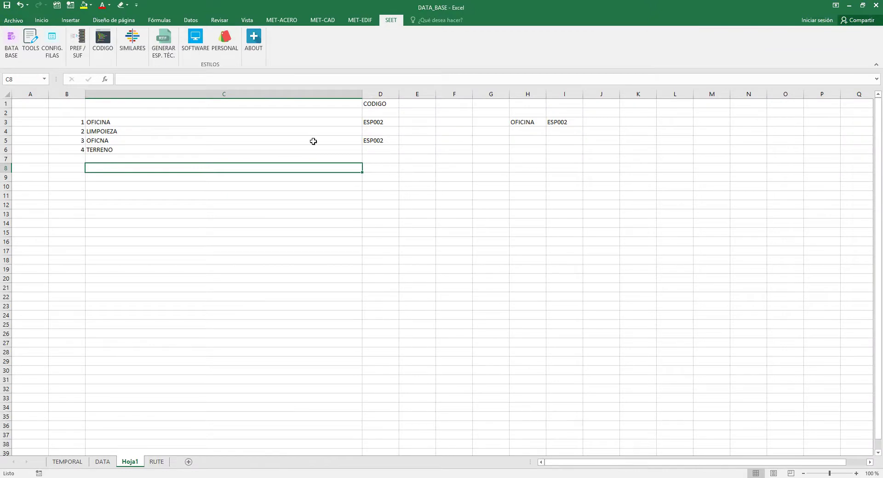
pyautogui.click(139, 49)
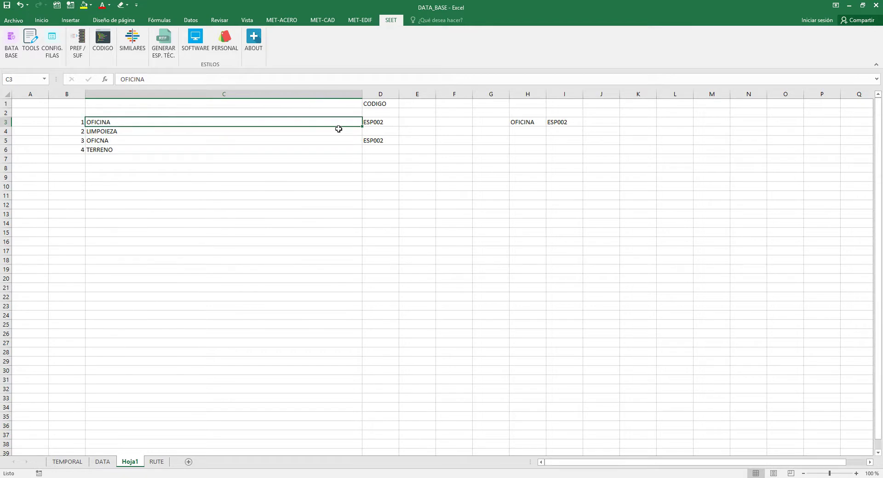
pyautogui.moveTo(399, 94); pyautogui.dragTo(494, 108)
# - Replace the code in D5 with VER ESPECIFICACION TECNICA EN EL ITEM 1
pyautogui.write('VER ESPE')
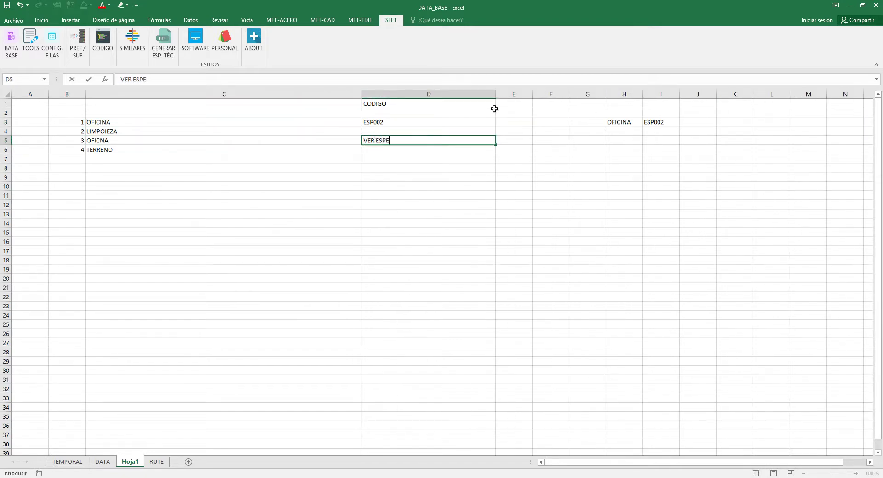
pyautogui.write('CIFICACION TENI')
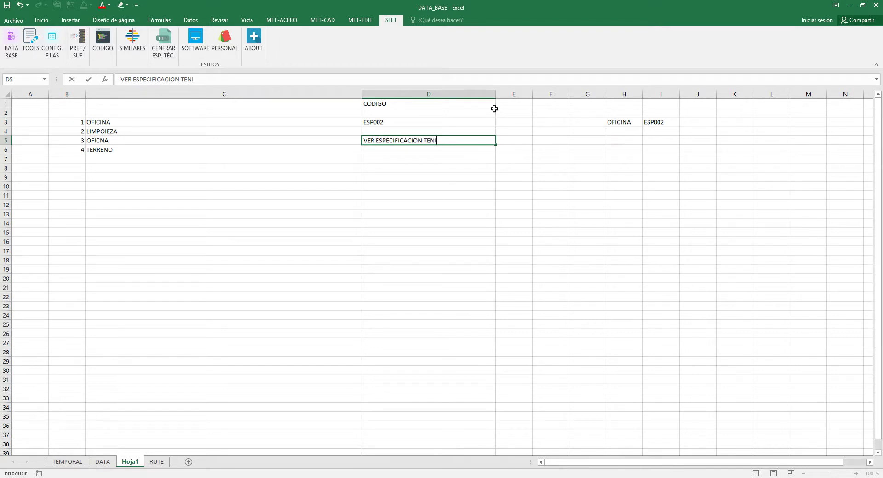
pyautogui.press('BackSpace')
pyautogui.press('BackSpace')
pyautogui.write('CNICA EN EL TI')
pyautogui.write('E')
pyautogui.press('BackSpace')
pyautogui.press('BackSpace')
pyautogui.press('BackSpace')
pyautogui.write('ITEM 1')
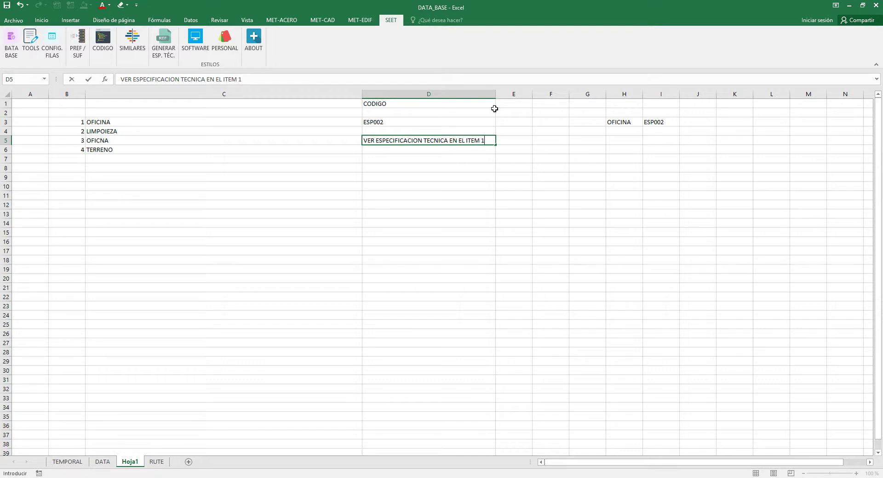
pyautogui.press('Return')
pyautogui.click(488, 138)
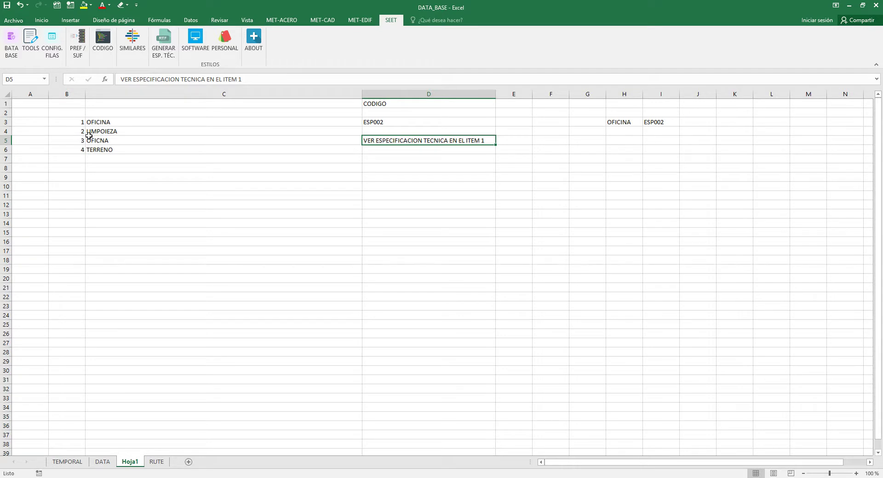
# - Copy the item 2 LIMPOIEZA row into B7:C7 and renumber the copy as 5
pyautogui.moveTo(81, 132); pyautogui.dragTo(115, 134)
pyautogui.hotkey('ctrl', 'c')
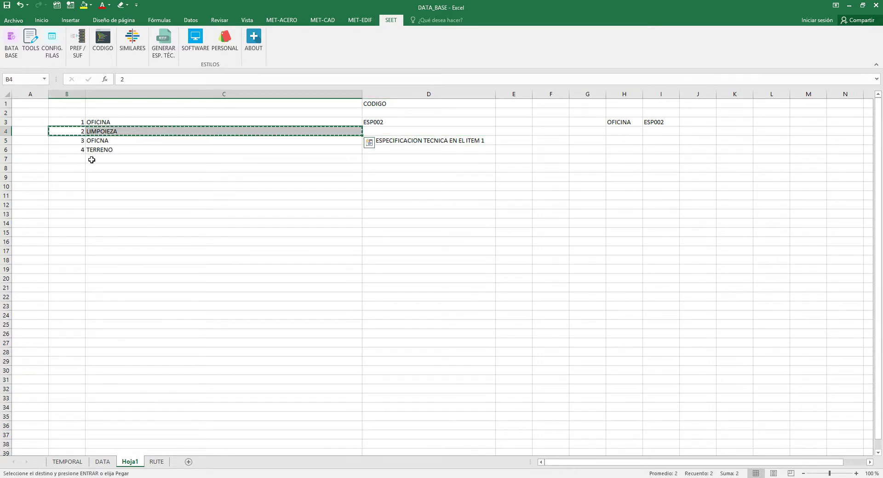
pyautogui.click(97, 161)
pyautogui.click(74, 158)
pyautogui.hotkey('ctrl', 'v')
pyautogui.click(74, 168)
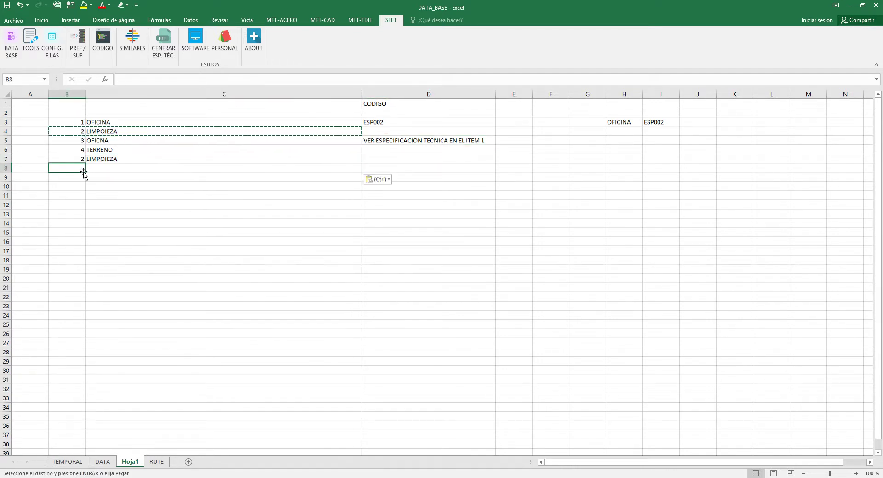
pyautogui.press('Return')
pyautogui.press('Delete')
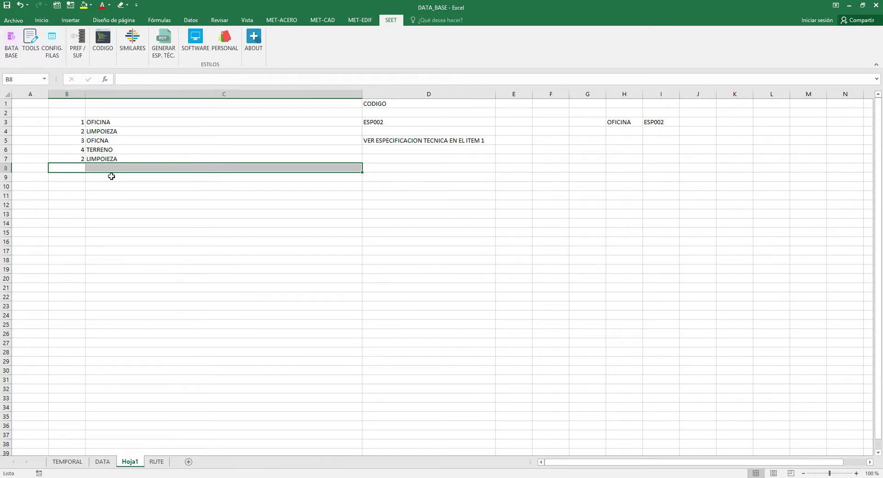
pyautogui.click(78, 158)
pyautogui.write('5')
pyautogui.press('Return')
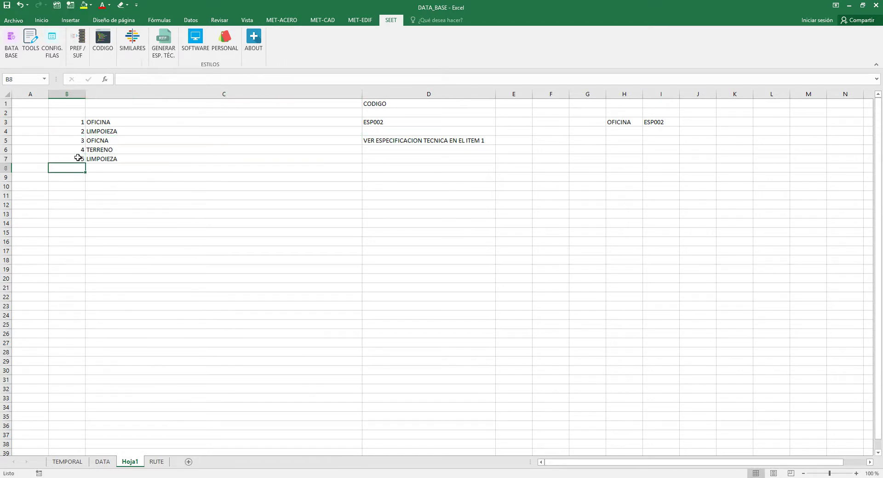
# - Copy the reference text from D5 into D7 and change it to point to ITEM 2
pyautogui.click(408, 140)
pyautogui.hotkey('ctrl', 'c')
pyautogui.click(385, 157)
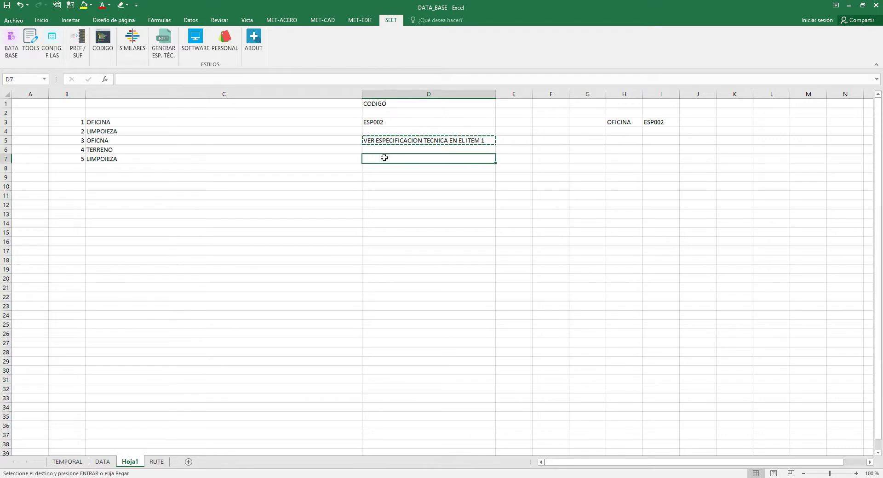
pyautogui.hotkey('ctrl', 'v')
pyautogui.press('Escape')
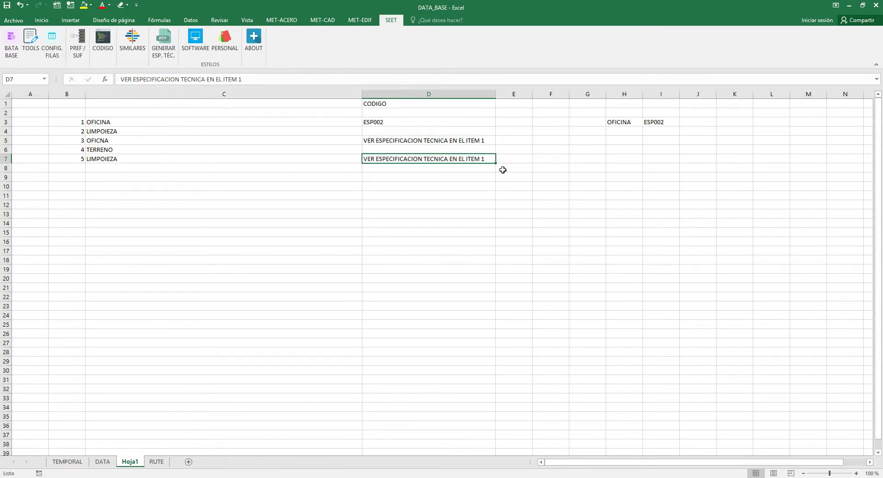
pyautogui.moveTo(249, 79); pyautogui.dragTo(238, 79)
pyautogui.write('2')
pyautogui.press('Return')
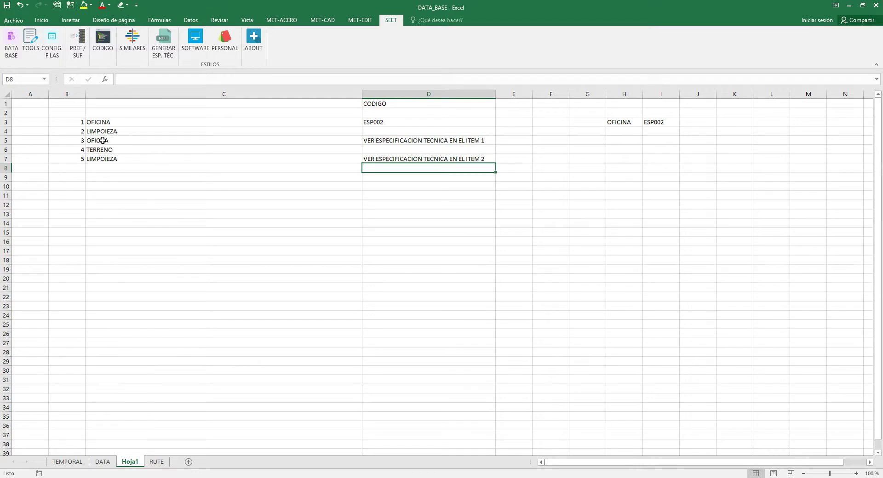
pyautogui.click(416, 160)
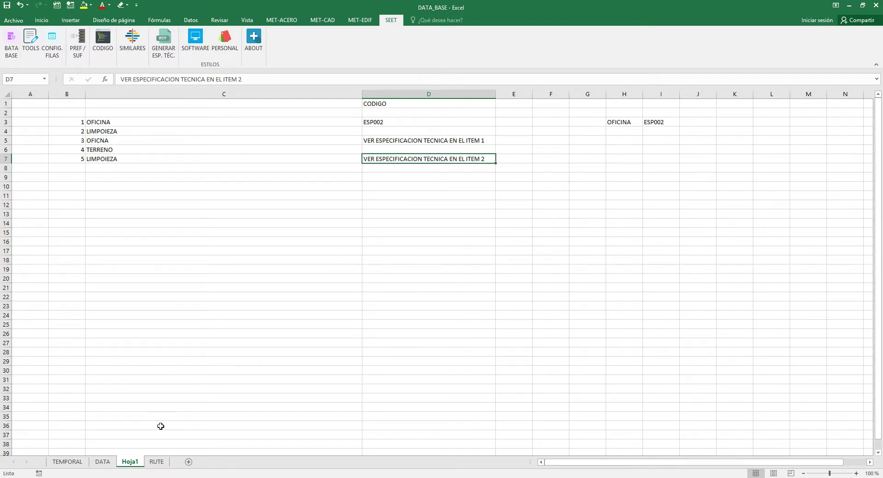
# - Delete the sample sheet Hoja1 from the workbook
pyautogui.rightClick(133, 464)
pyautogui.click(157, 366)
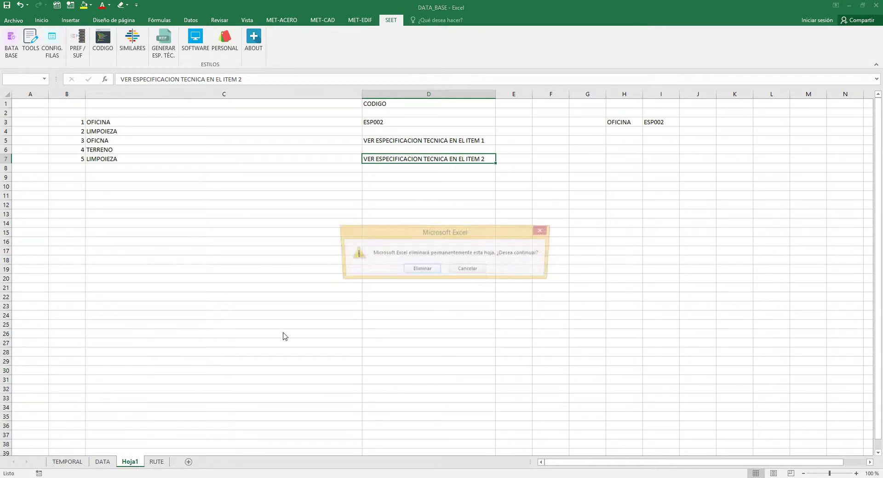
pyautogui.click(426, 272)
# - Link the identical items on the DATA sheet across the whole database, limited to items with UND
pyautogui.click(87, 462)
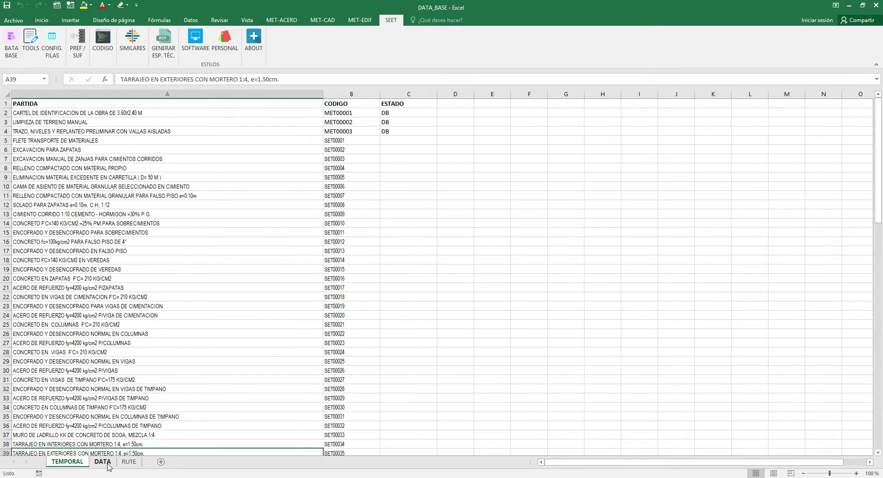
pyautogui.click(104, 463)
pyautogui.click(376, 248)
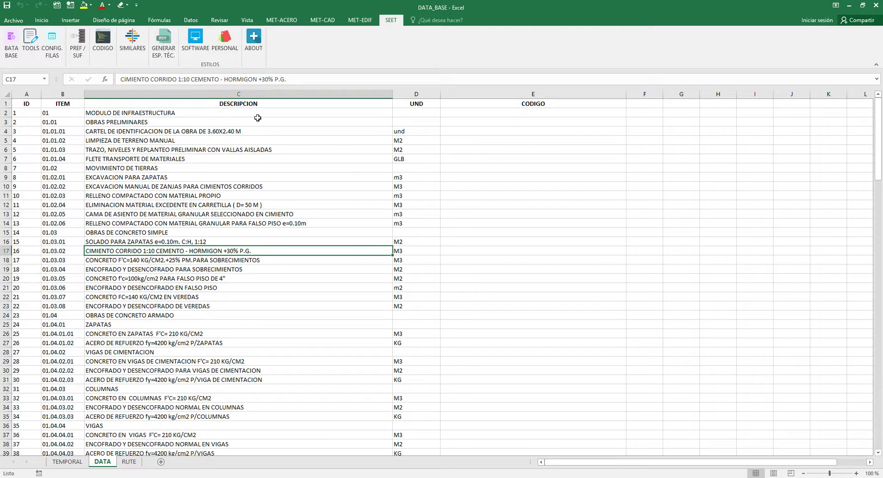
pyautogui.click(136, 49)
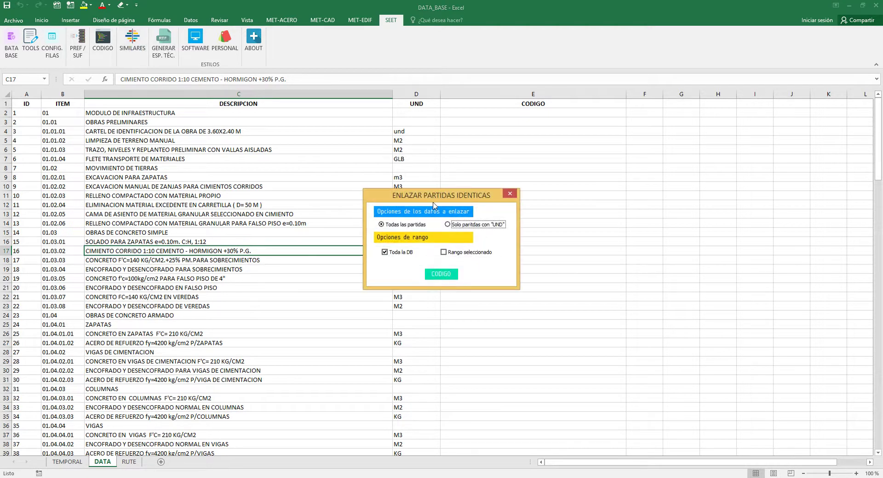
pyautogui.moveTo(438, 201); pyautogui.dragTo(449, 189)
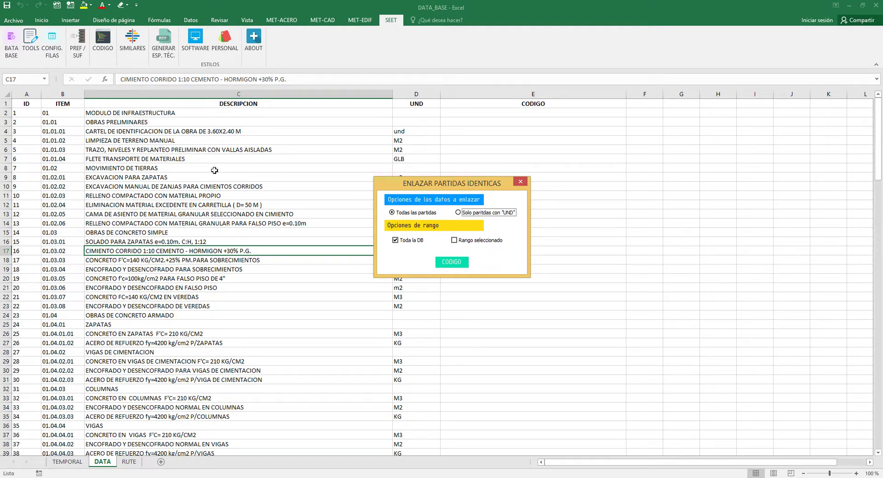
pyautogui.click(481, 214)
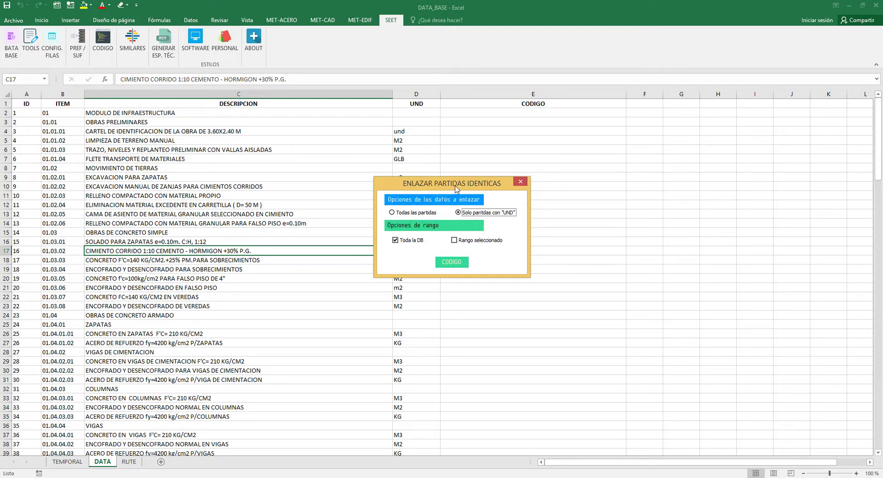
pyautogui.moveTo(458, 183); pyautogui.dragTo(521, 173)
pyautogui.click(514, 251)
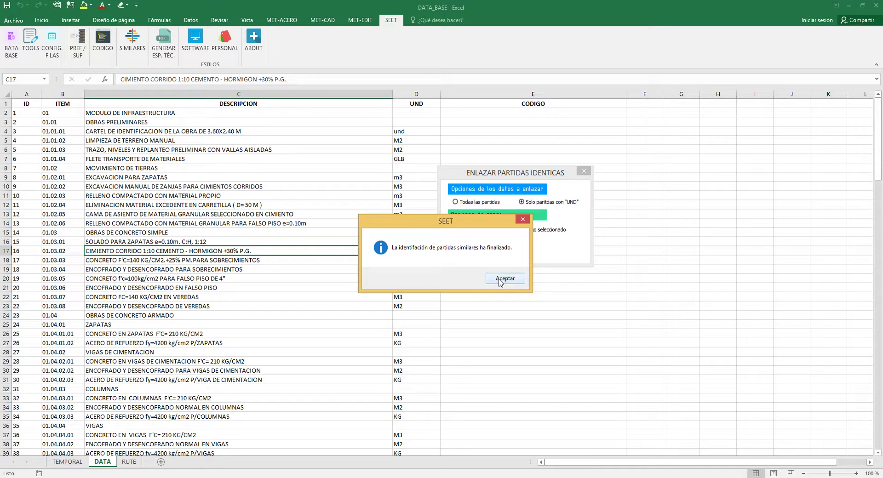
pyautogui.click(504, 279)
pyautogui.click(583, 171)
# - Look through the CODIGO column of the DATA sheet for the reference texts written for repeated items
pyautogui.click(406, 176)
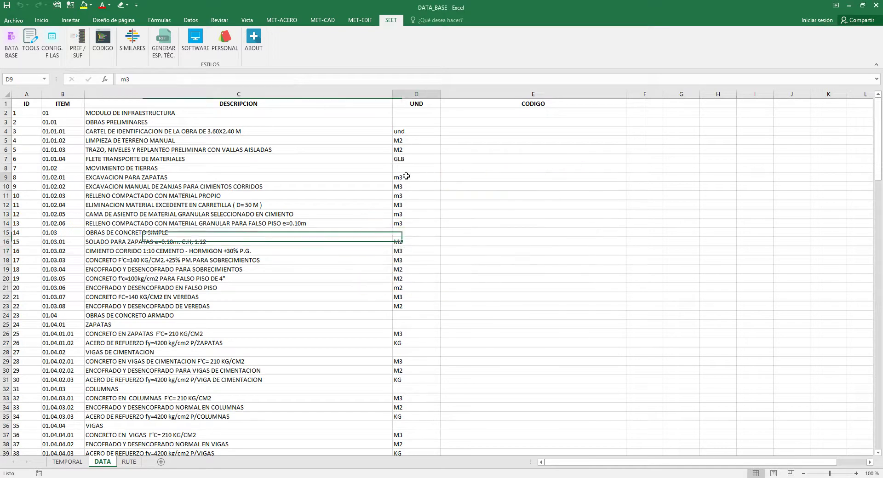
pyautogui.scroll(-20, 457, 357)
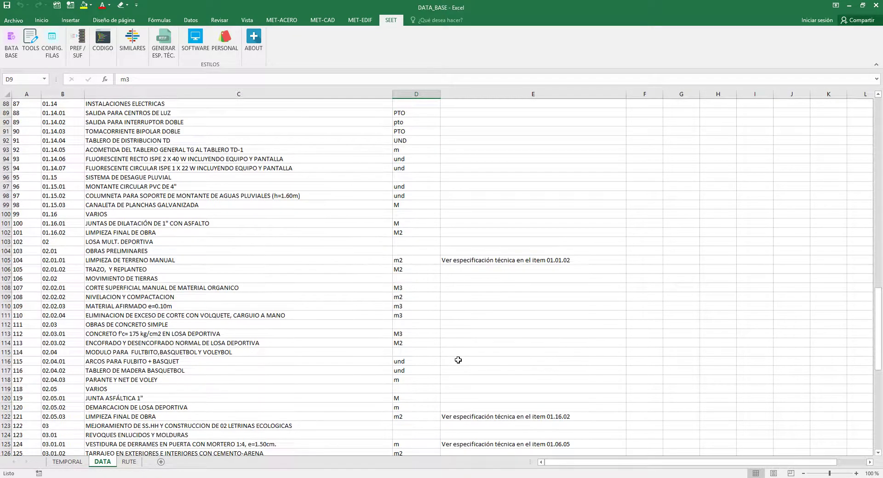
pyautogui.scroll(-9, 458, 360)
pyautogui.scroll(18, 459, 360)
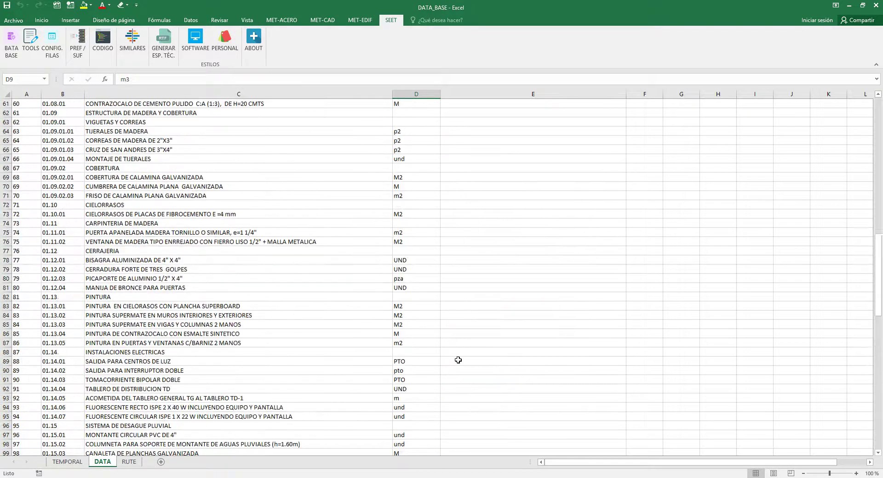
pyautogui.scroll(10, 458, 360)
pyautogui.scroll(-13, 458, 360)
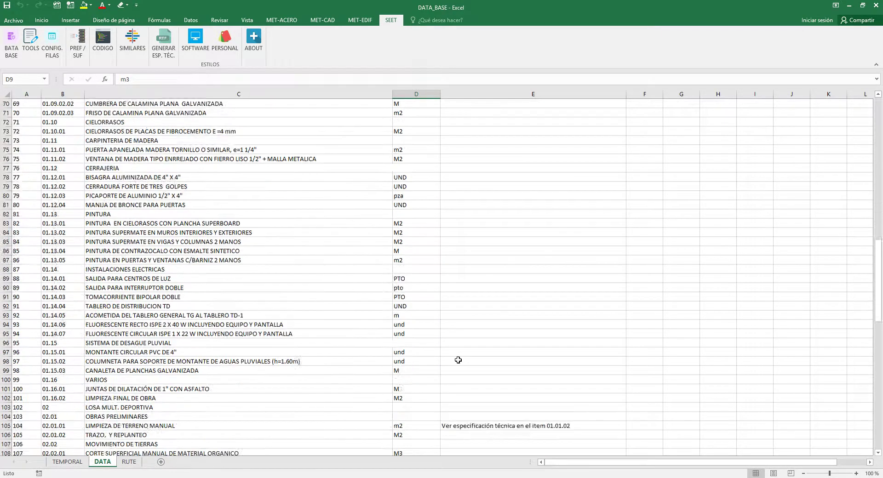
pyautogui.scroll(-20, 458, 361)
pyautogui.scroll(5, 458, 360)
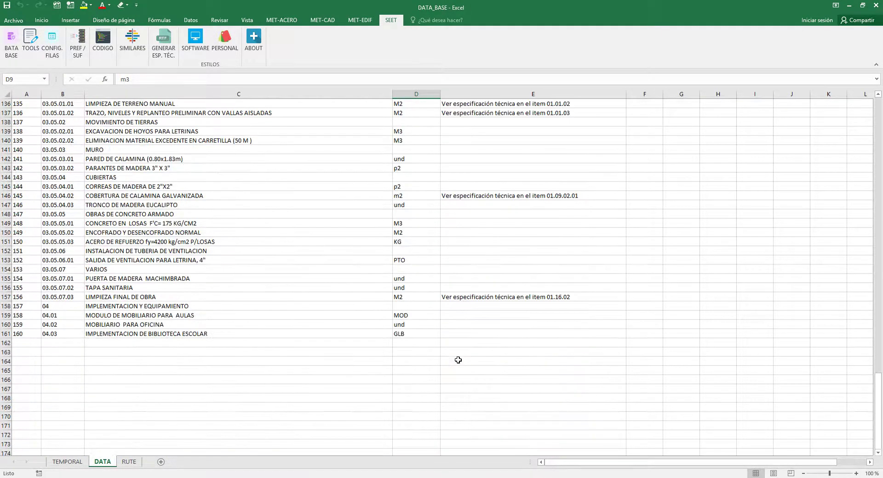
pyautogui.scroll(9, 458, 360)
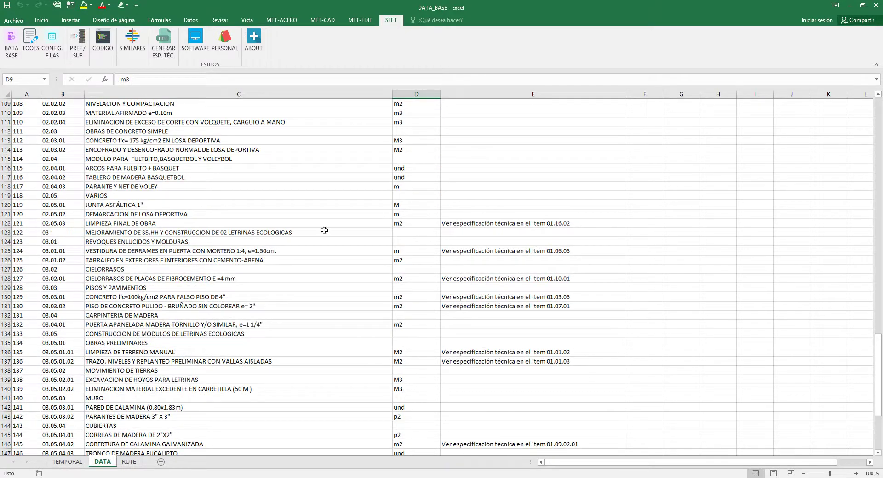
# - Locate item 01.16.02 LIMPIEZA FINAL DE OBRA, referenced in E122, and highlight its cells B102:C102 in yellow
pyautogui.moveTo(462, 225); pyautogui.dragTo(144, 225)
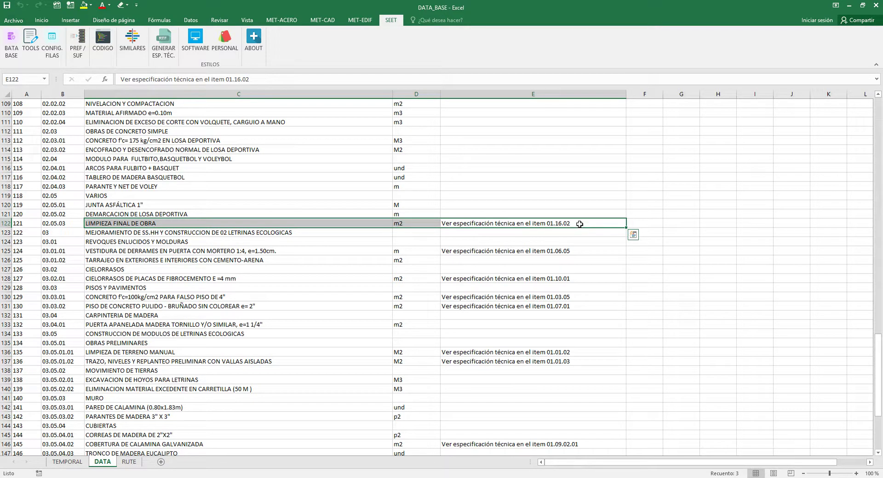
pyautogui.click(164, 194)
pyautogui.scroll(16, 164, 193)
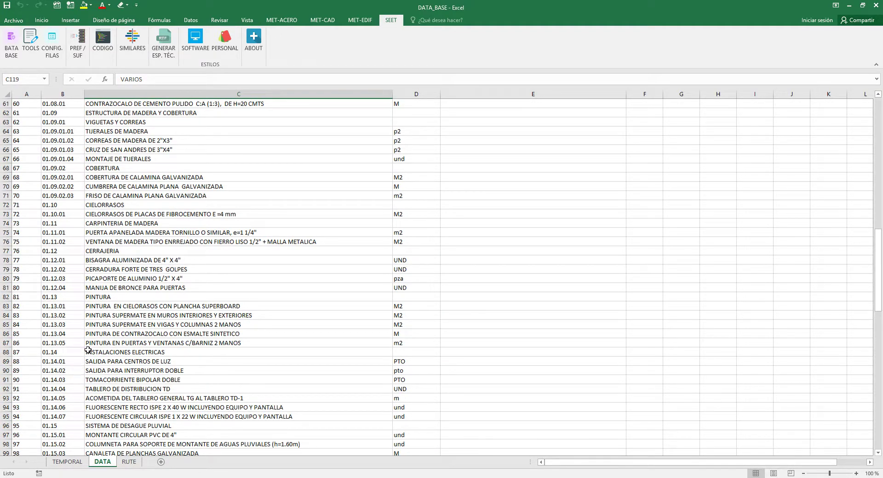
pyautogui.click(79, 435)
pyautogui.scroll(-2, 79, 432)
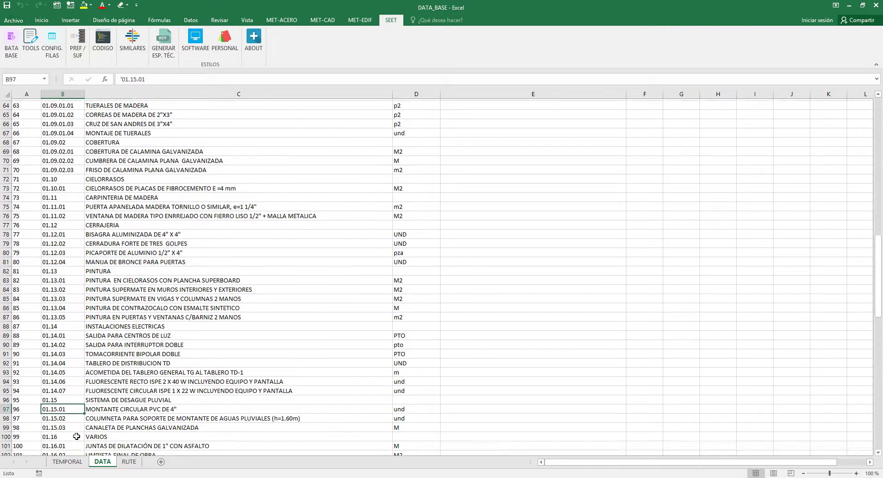
pyautogui.click(77, 427)
pyautogui.scroll(-4, 77, 427)
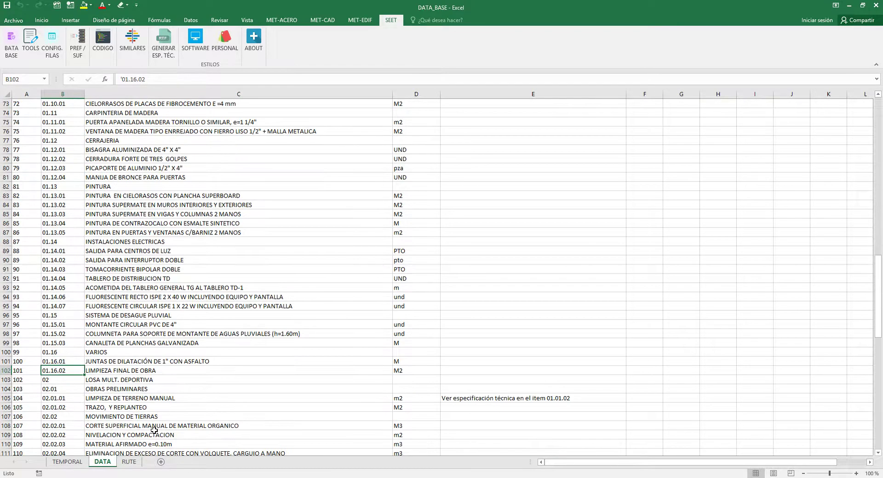
pyautogui.moveTo(60, 314); pyautogui.dragTo(262, 318)
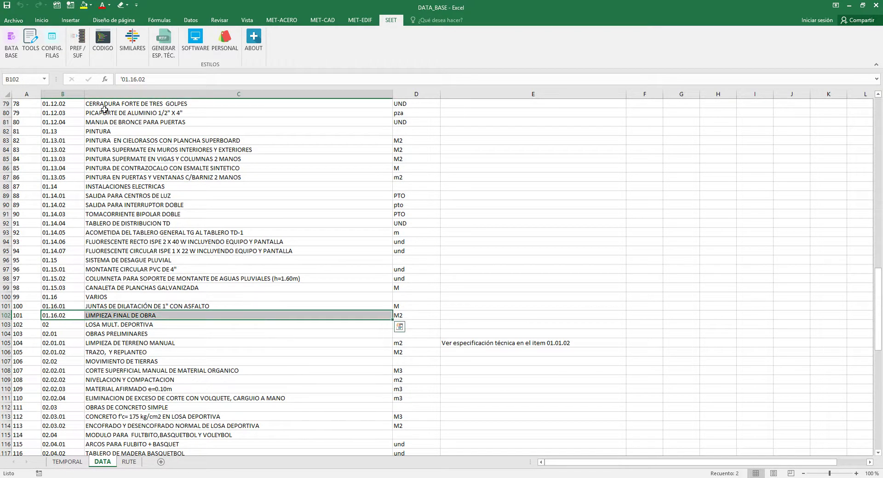
pyautogui.click(83, 5)
pyautogui.click(200, 362)
# - Compare the repeated items in rows 105 and 122 and their references with the highlighted original item
pyautogui.scroll(-2, 200, 362)
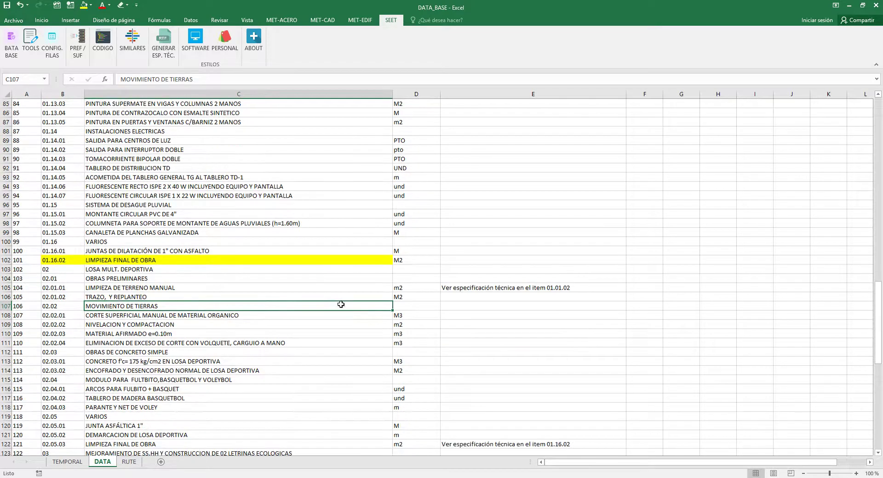
pyautogui.moveTo(415, 288); pyautogui.dragTo(51, 289)
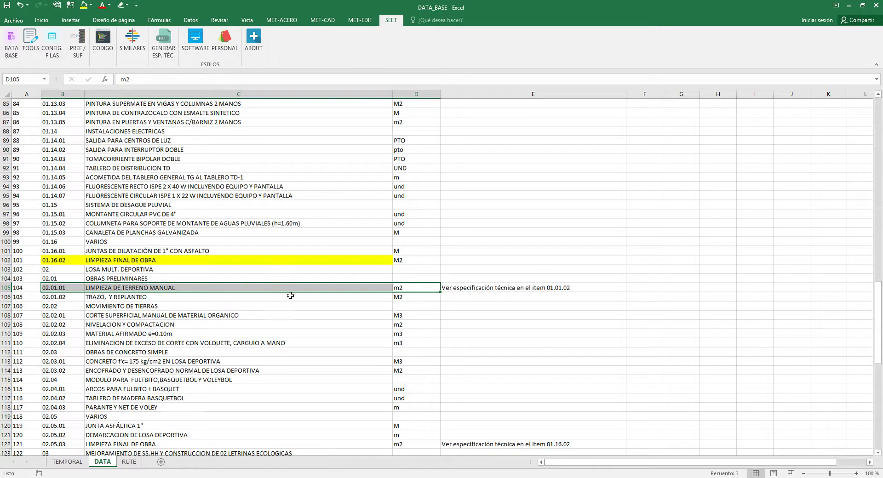
pyautogui.click(389, 444)
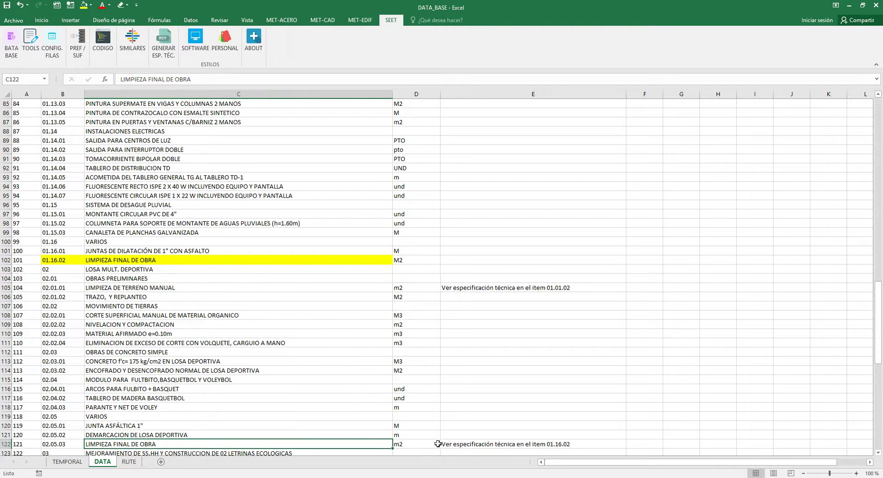
pyautogui.scroll(-1, 438, 444)
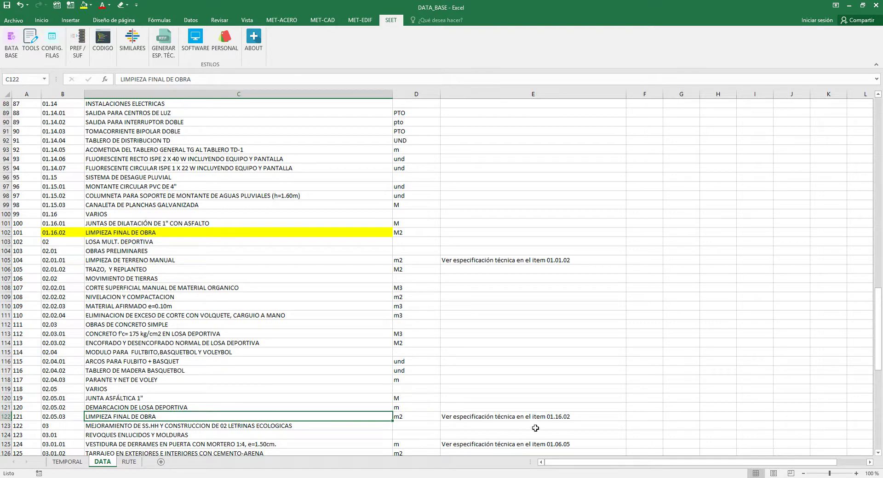
pyautogui.click(579, 418)
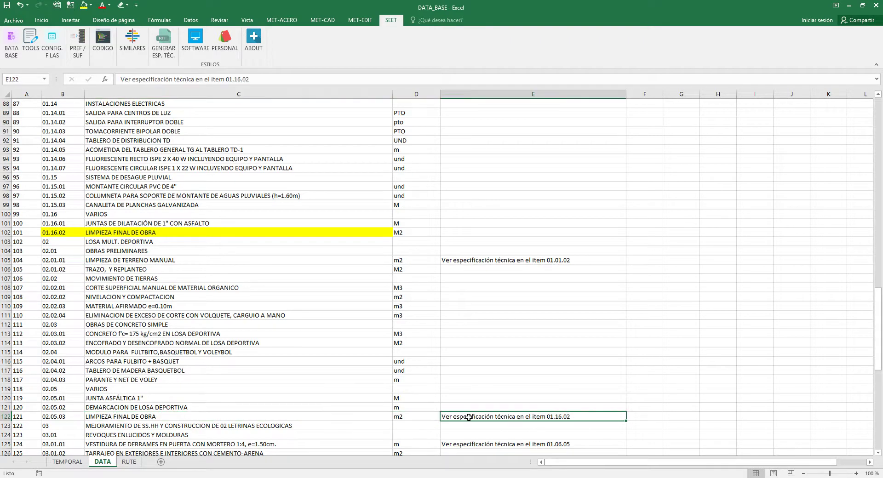
pyautogui.click(113, 232)
# - Review the remaining references and the still uncoded items in the CODIGO column of the DATA sheet
pyautogui.scroll(-4, 383, 338)
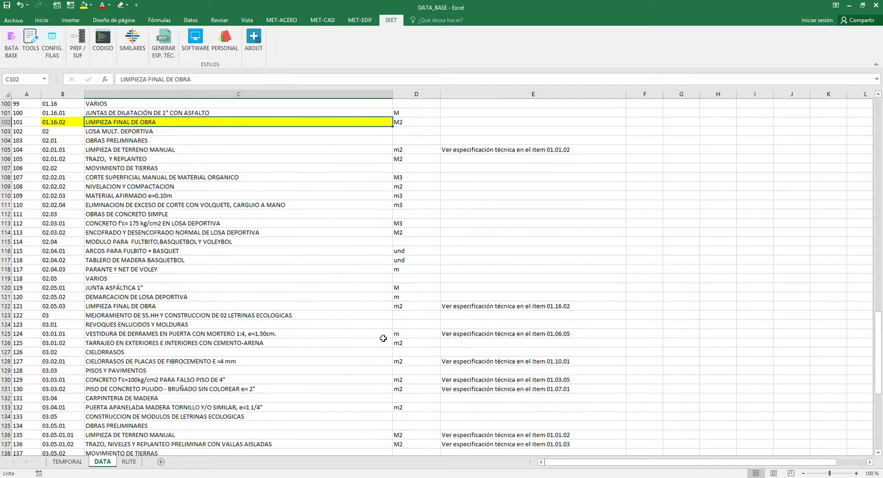
pyautogui.click(565, 333)
pyautogui.scroll(-4, 556, 401)
pyautogui.scroll(-9, 556, 401)
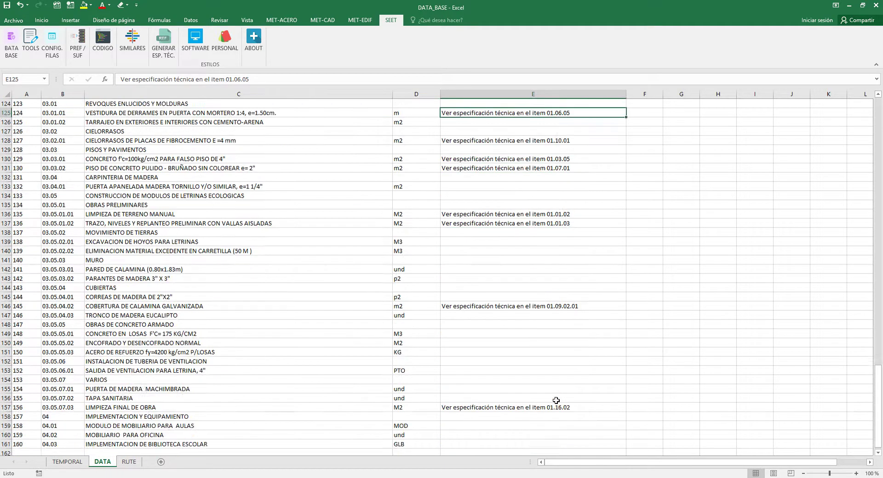
pyautogui.scroll(20, 376, 335)
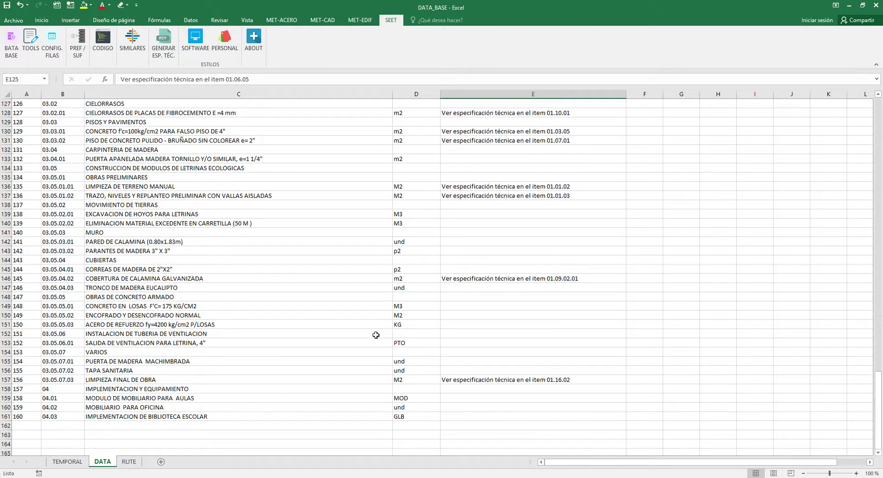
pyautogui.scroll(10, 376, 335)
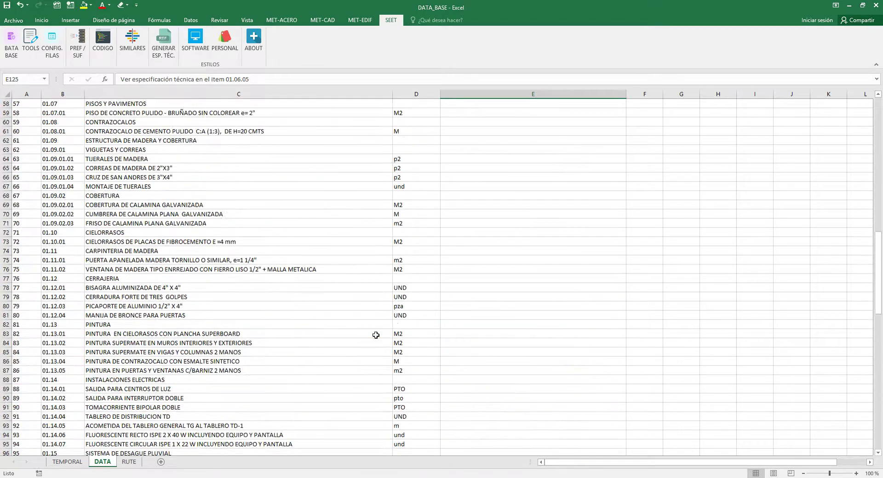
pyautogui.scroll(-13, 376, 335)
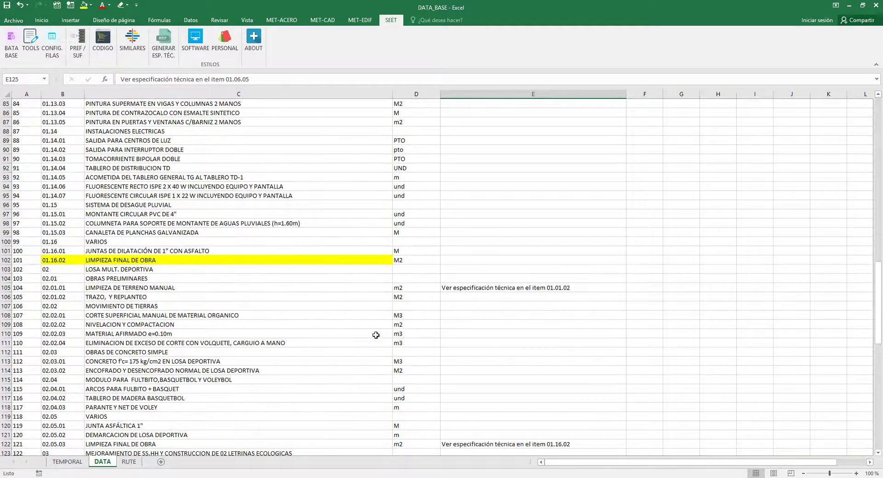
pyautogui.click(592, 349)
pyautogui.scroll(4, 593, 349)
pyautogui.scroll(4, 592, 350)
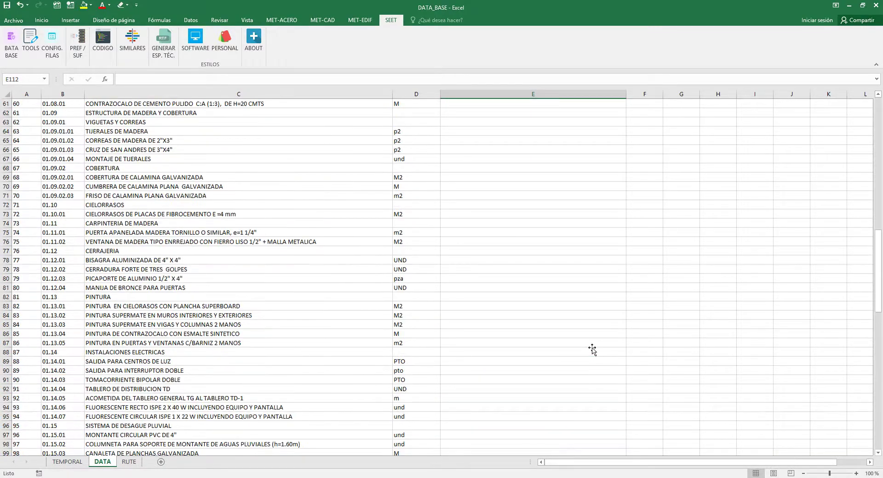
pyautogui.scroll(-8, 592, 349)
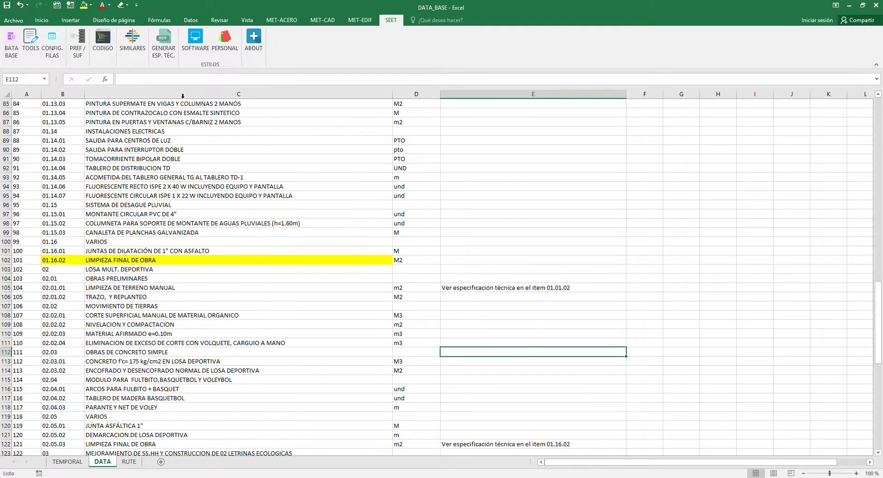
# - Assign specification codes from the EJEMPLO3 folder to the whole database, limited to items with UND
pyautogui.click(102, 42)
pyautogui.moveTo(502, 140); pyautogui.dragTo(584, 152)
pyautogui.click(528, 191)
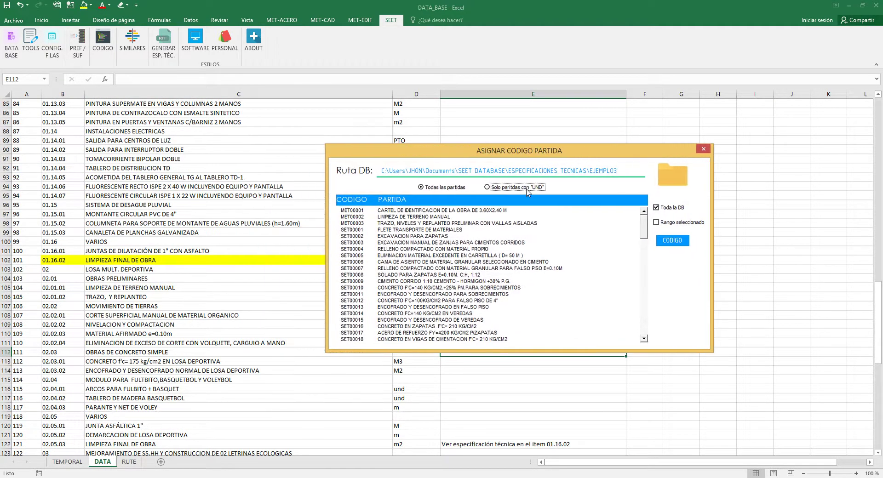
pyautogui.click(672, 240)
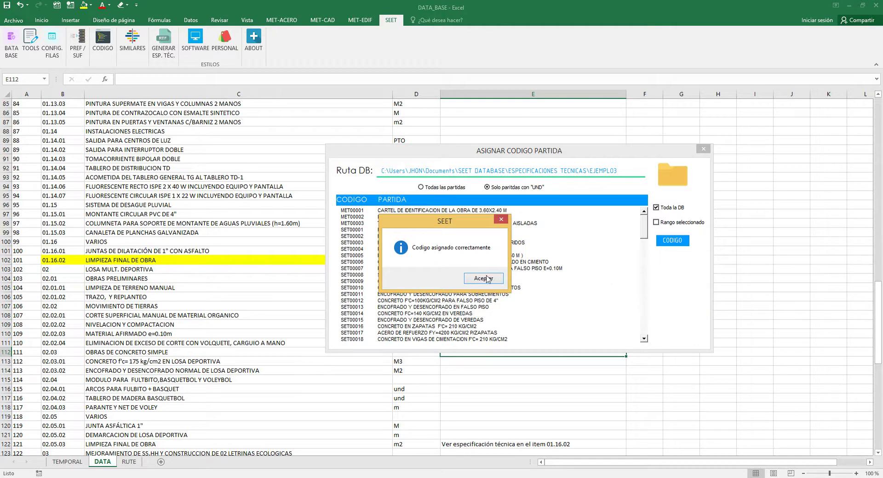
pyautogui.click(484, 278)
pyautogui.click(702, 149)
# - Check the codes assigned along the CODIGO column and the reference text for LIMPIEZA DE TERRENO MANUAL in E105
pyautogui.click(512, 297)
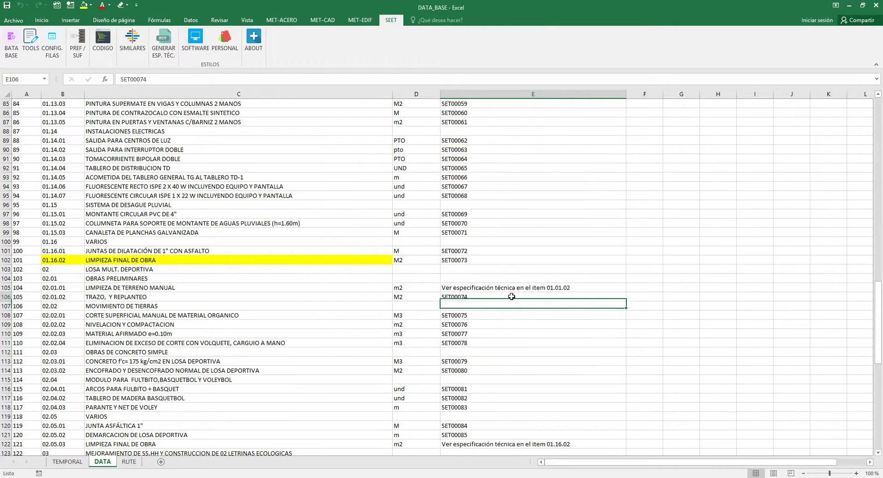
pyautogui.scroll(16, 512, 297)
pyautogui.scroll(12, 511, 296)
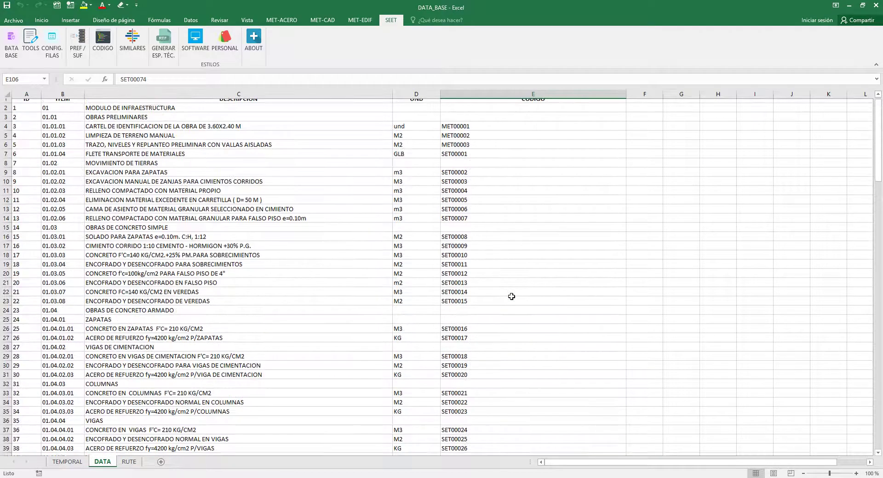
pyautogui.scroll(-17, 511, 296)
pyautogui.scroll(-9, 512, 297)
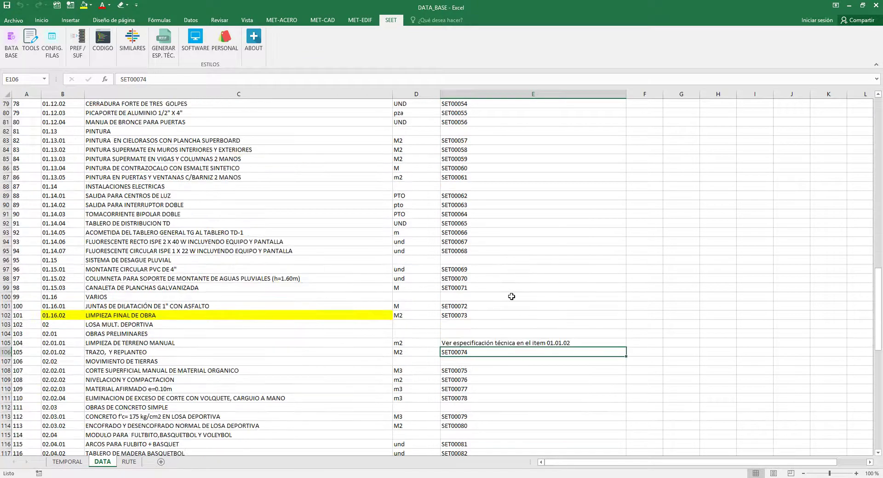
pyautogui.click(552, 343)
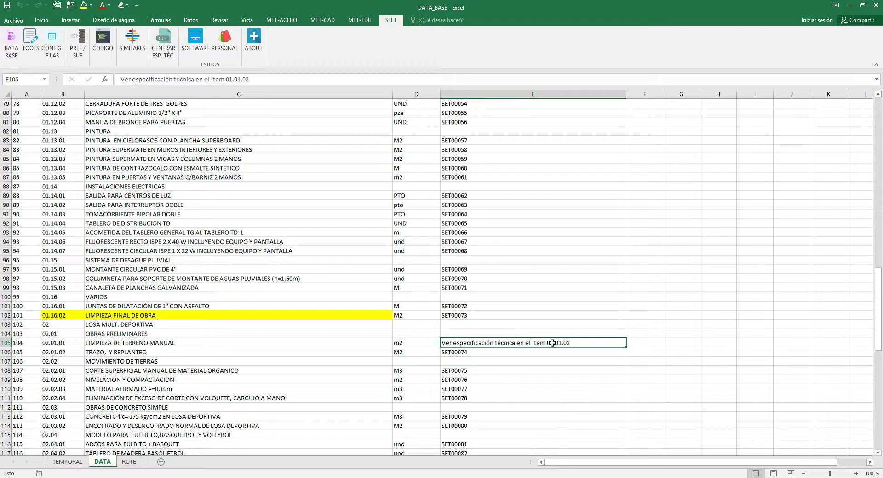
# - Compare LIMPIEZA FINAL DE OBRA in row 122 and its reference with the highlighted original in row 102 and its code
pyautogui.scroll(-5, 366, 361)
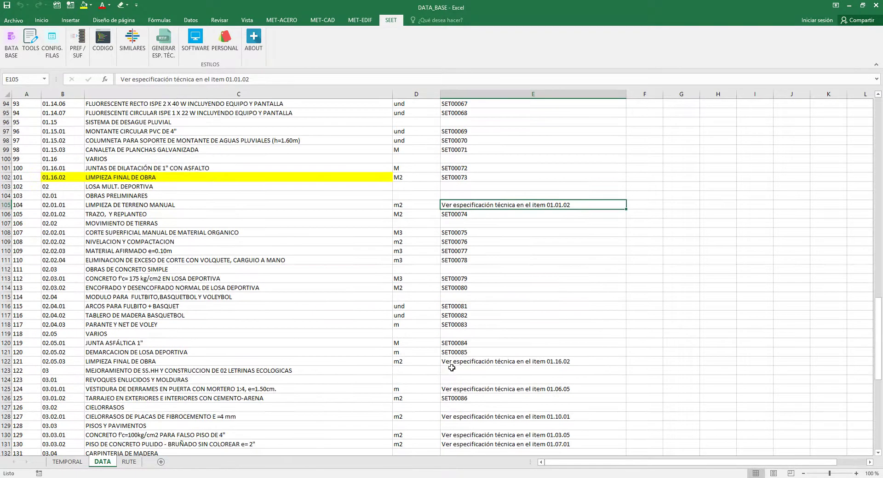
pyautogui.click(183, 362)
pyautogui.click(114, 177)
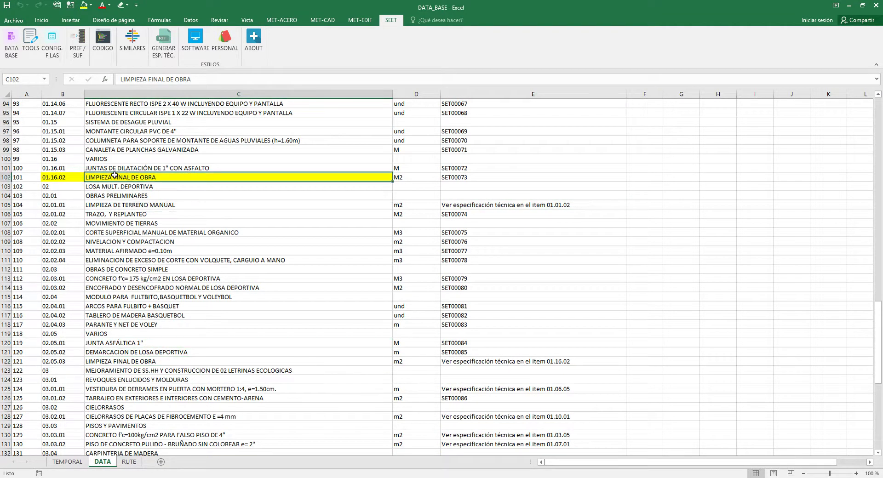
pyautogui.click(458, 179)
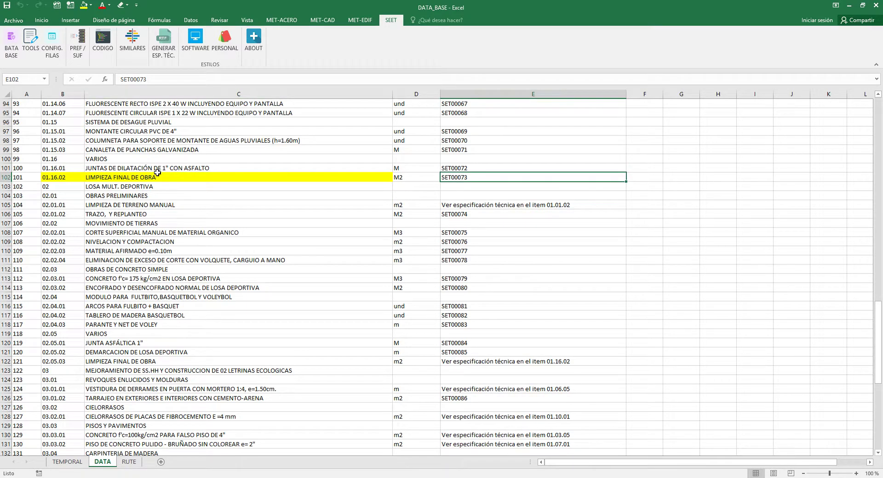
pyautogui.click(136, 174)
# - Review the assigned codes and item references along the CODIGO column of the whole DATA sheet
pyautogui.scroll(-14, 471, 397)
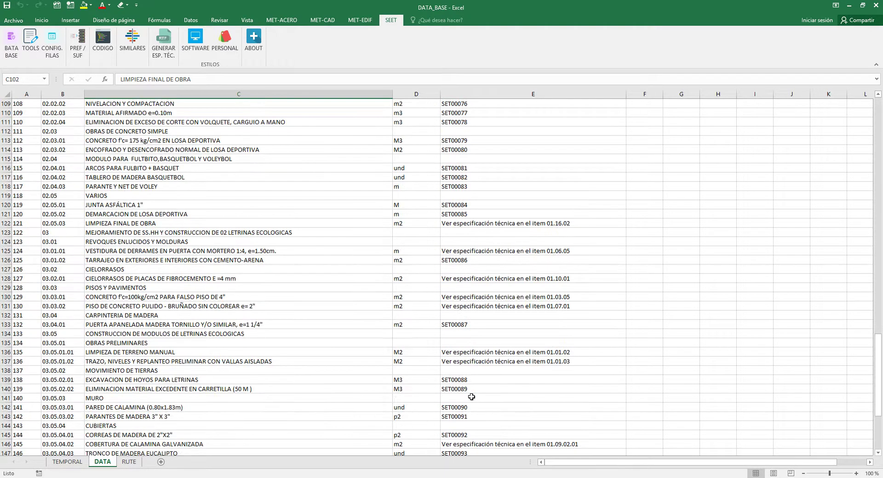
pyautogui.scroll(20, 472, 397)
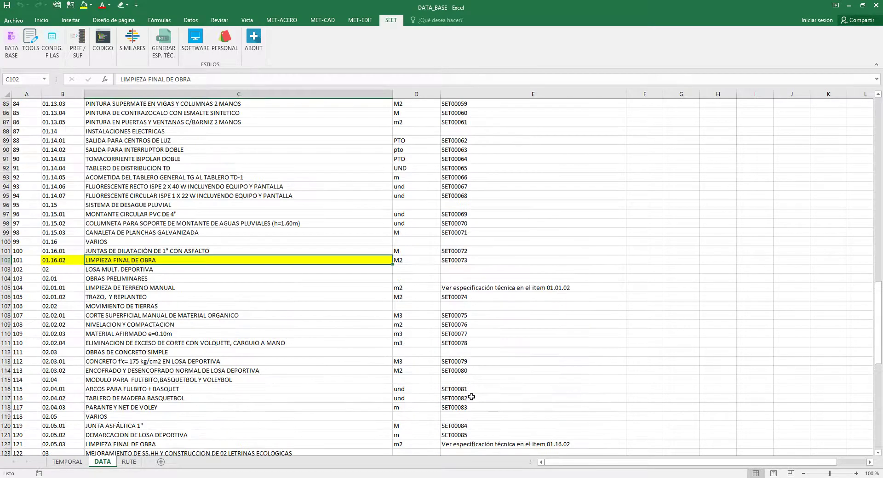
pyautogui.scroll(17, 471, 397)
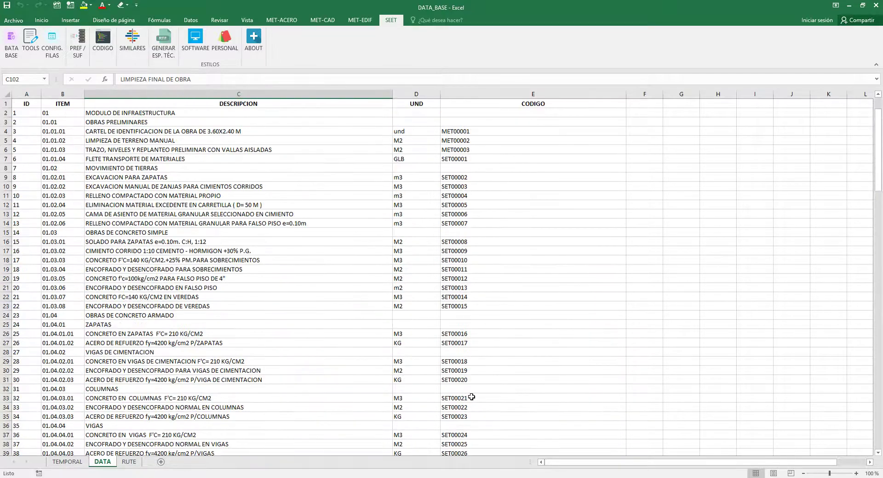
pyautogui.scroll(-20, 471, 397)
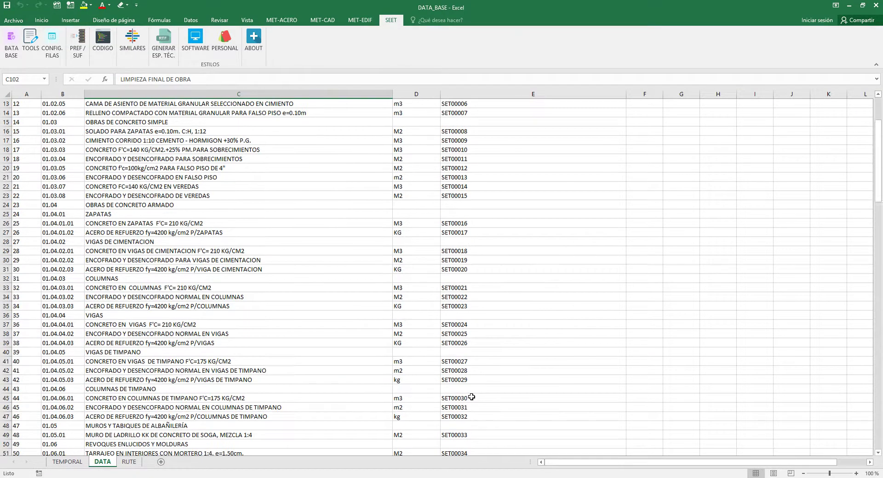
pyautogui.scroll(-2, 471, 397)
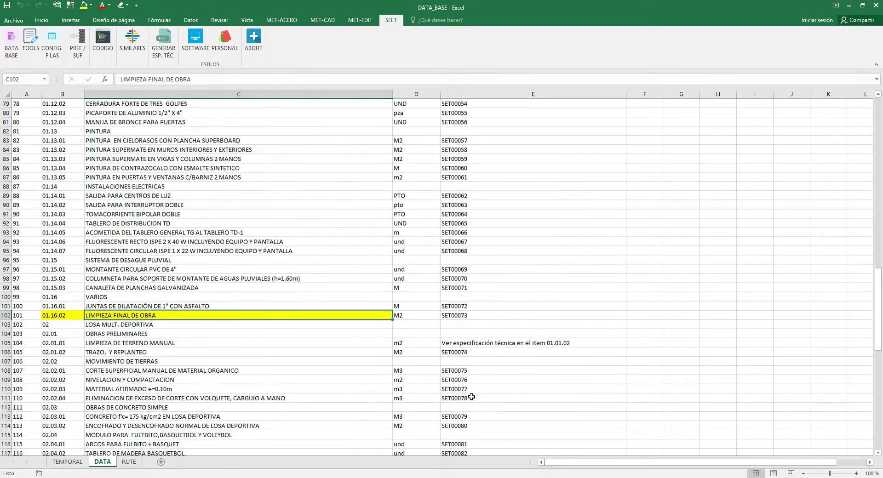
pyautogui.scroll(-14, 471, 397)
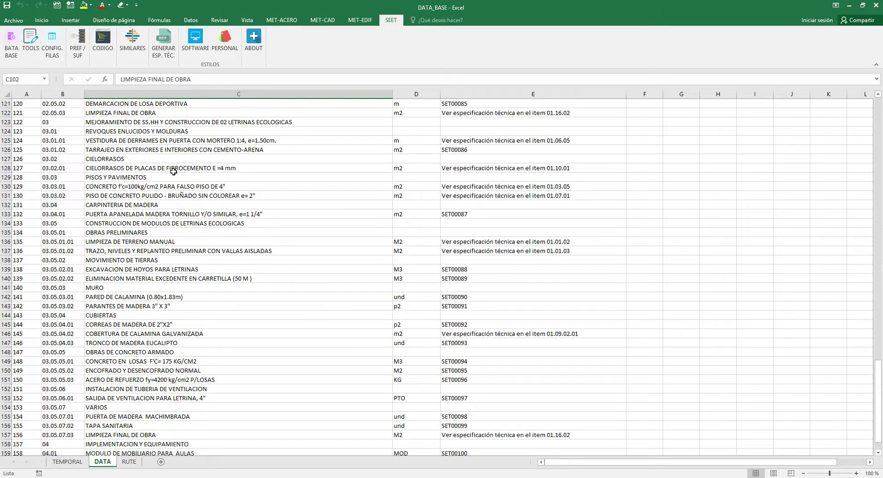
pyautogui.scroll(5, 246, 267)
pyautogui.scroll(6, 245, 268)
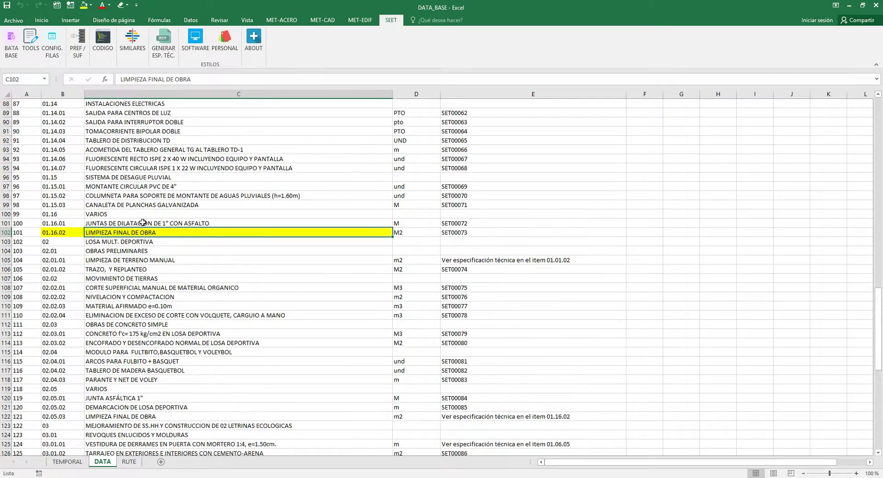
pyautogui.click(229, 160)
pyautogui.scroll(20, 331, 288)
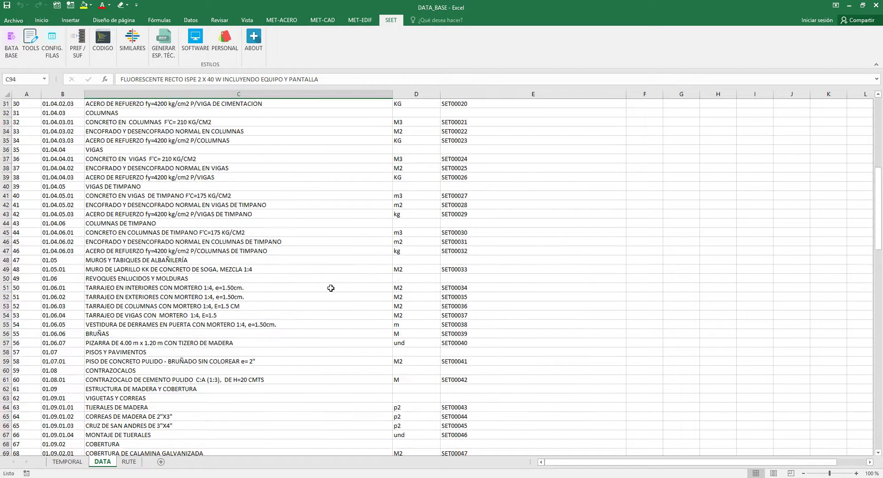
# - Close the DATA_BASE workbook and the DB folder window, then switch to the SEET application in a maximized window
pyautogui.click(876, 5)
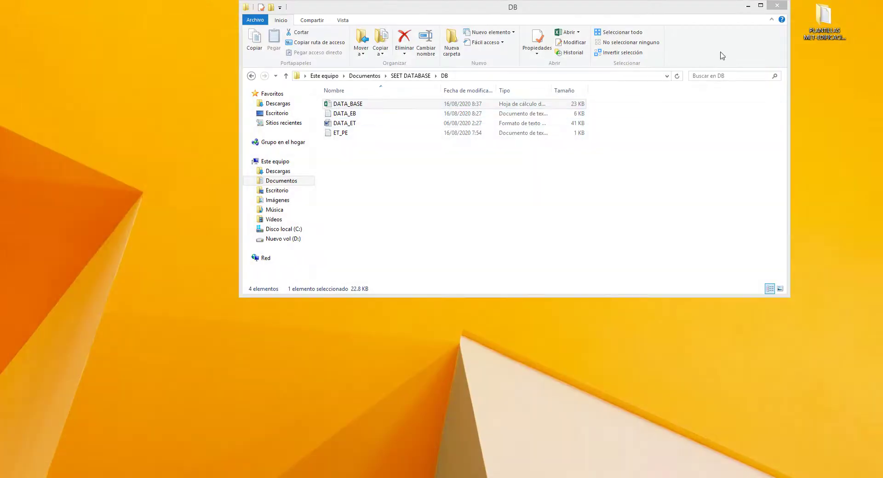
pyautogui.click(782, 5)
pyautogui.click(367, 24)
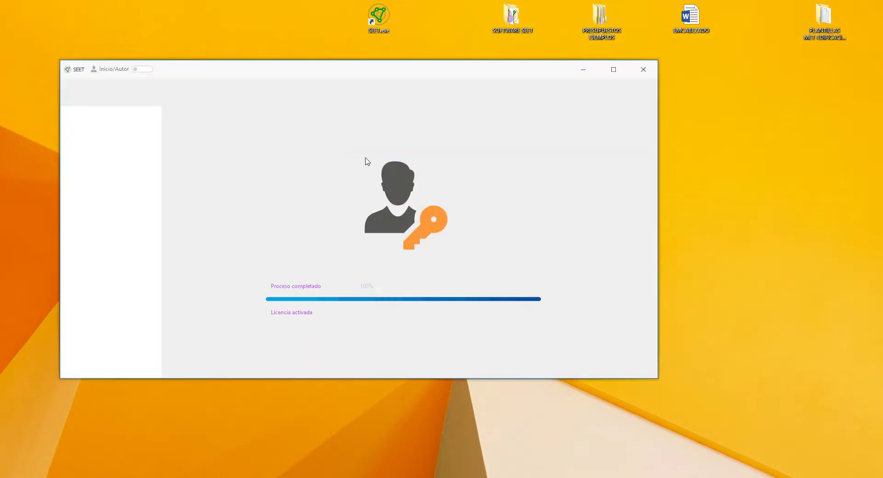
pyautogui.click(613, 69)
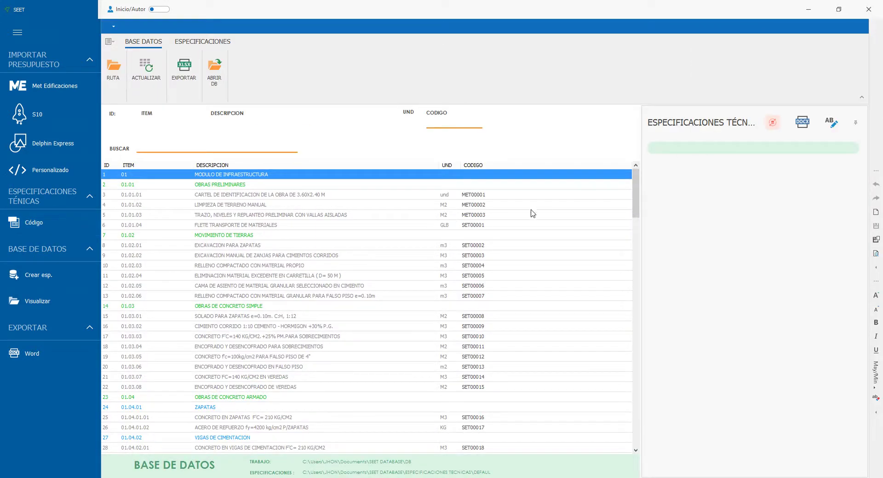
# - Set EJEMPLO3 inside ESPECIFICACIONES TECNICAS as the specifications folder and save its path
pyautogui.moveTo(634, 204)
pyautogui.mouseDown()
pyautogui.moveTo(659, 453)
pyautogui.moveTo(662, 271)
pyautogui.moveTo(643, 193)
pyautogui.mouseUp()
pyautogui.click(203, 42)
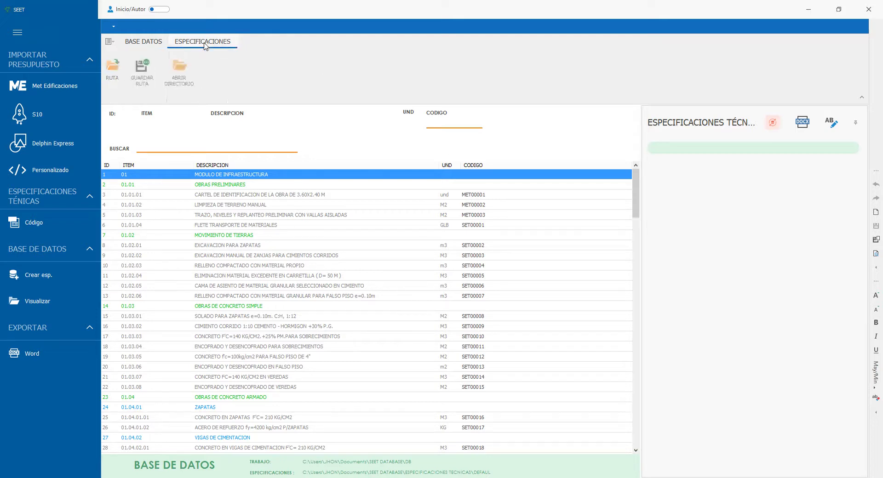
pyautogui.click(113, 69)
pyautogui.moveTo(476, 176); pyautogui.dragTo(459, 86)
pyautogui.click(414, 285)
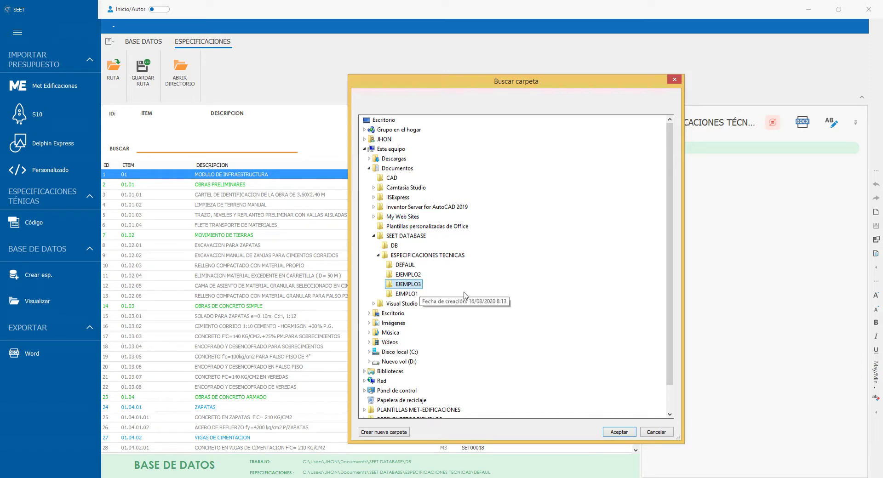
pyautogui.click(619, 432)
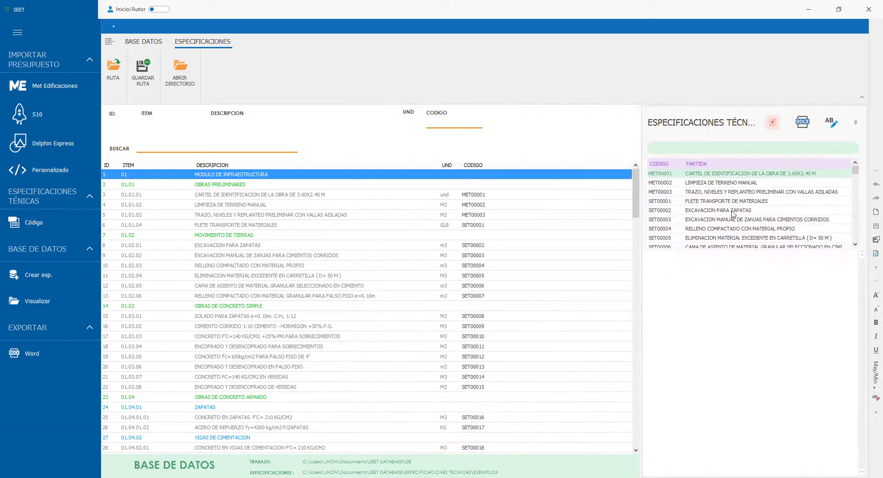
pyautogui.moveTo(855, 171); pyautogui.dragTo(853, 244)
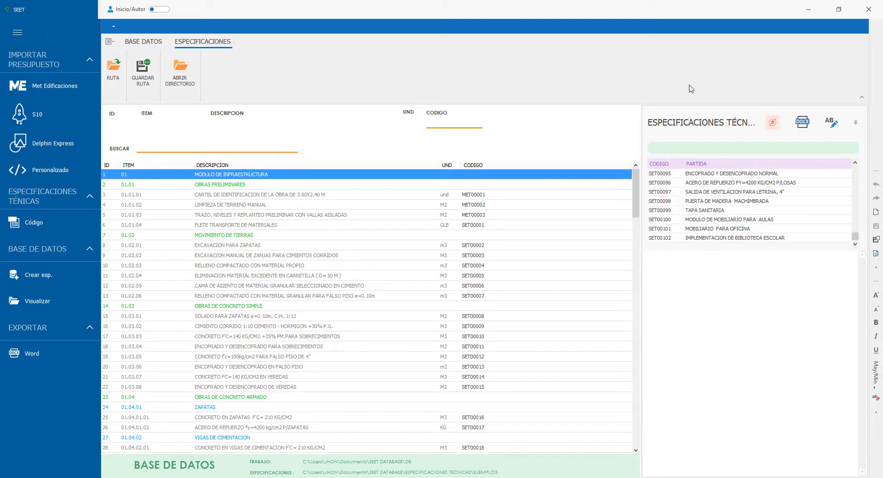
pyautogui.click(143, 71)
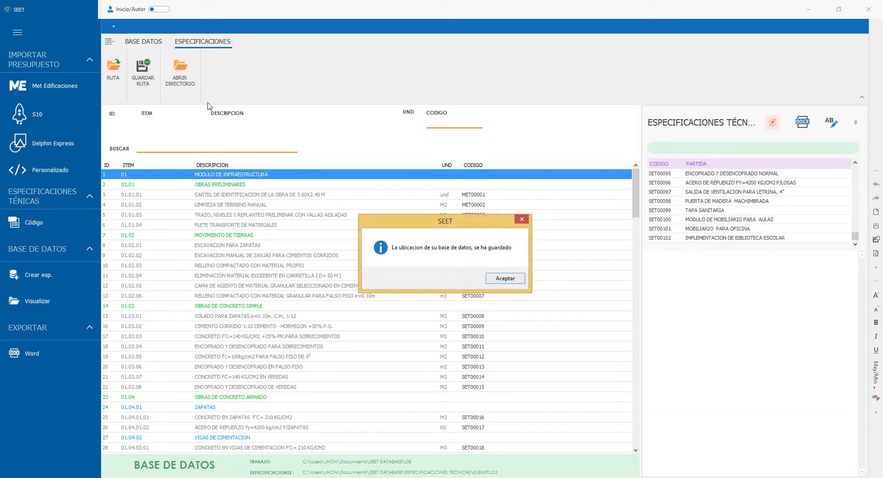
pyautogui.click(505, 279)
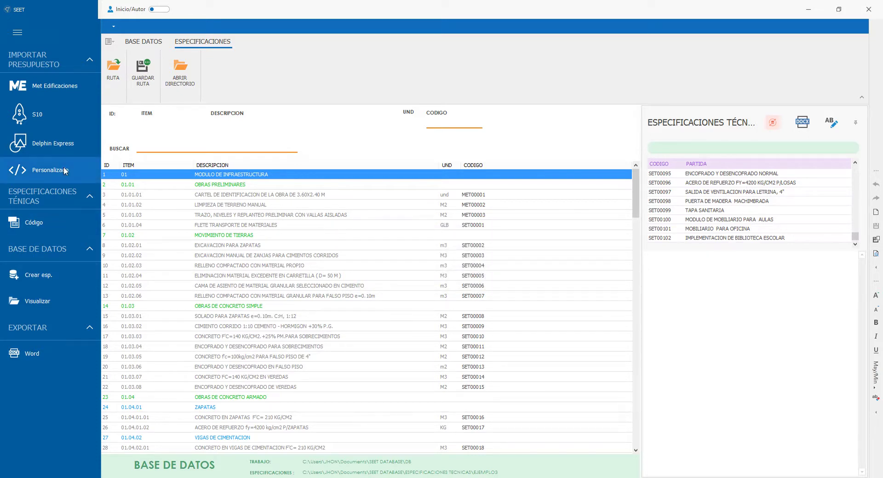
# - Reload the specification code view and preview the specification text for EXCAVACION PARA ZAPATAS
pyautogui.click(48, 170)
pyautogui.click(40, 221)
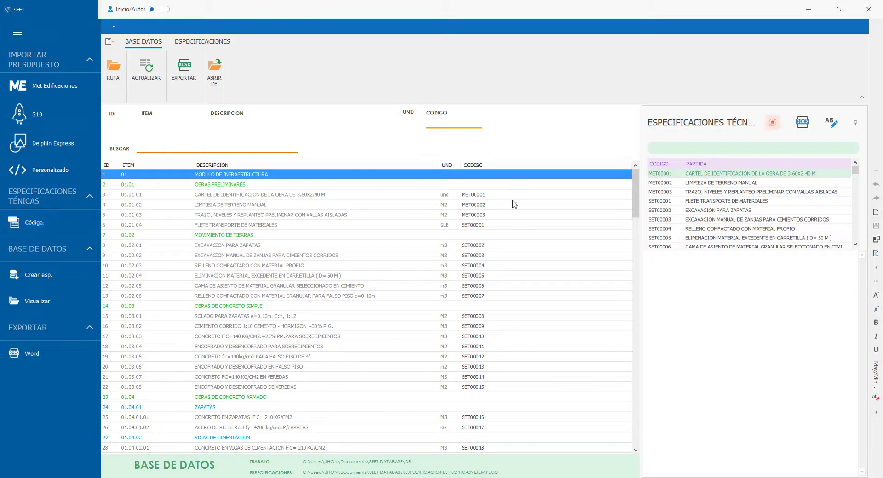
pyautogui.click(739, 211)
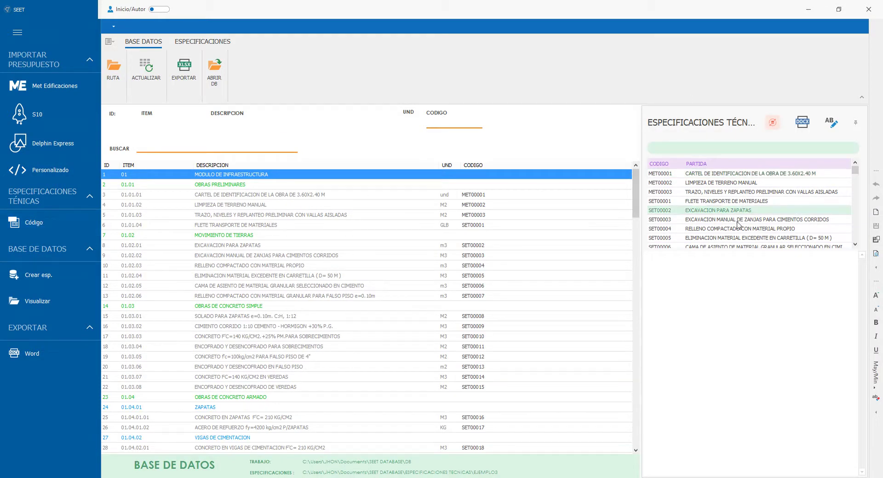
pyautogui.moveTo(853, 196); pyautogui.dragTo(854, 177)
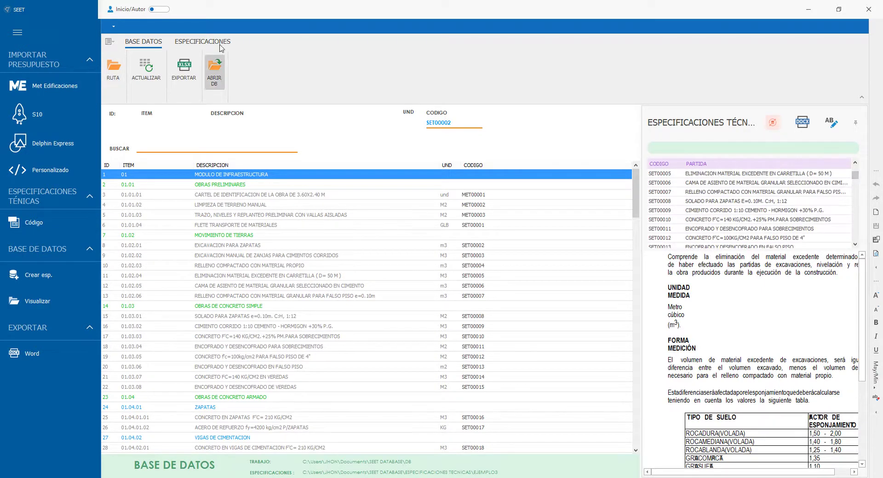
pyautogui.click(203, 41)
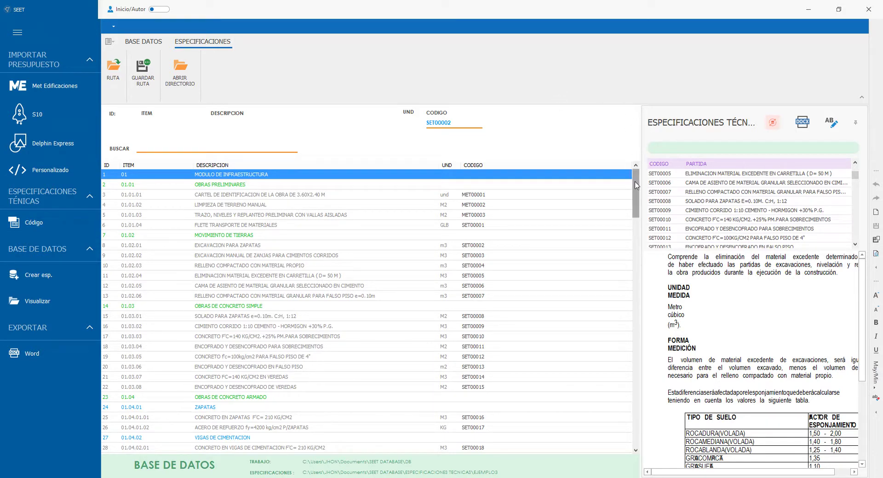
pyautogui.moveTo(636, 187); pyautogui.dragTo(620, 56)
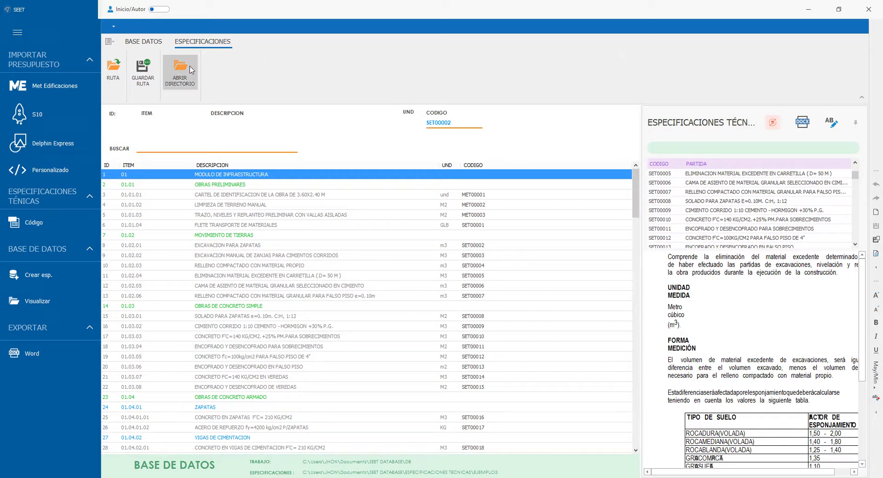
pyautogui.click(132, 89)
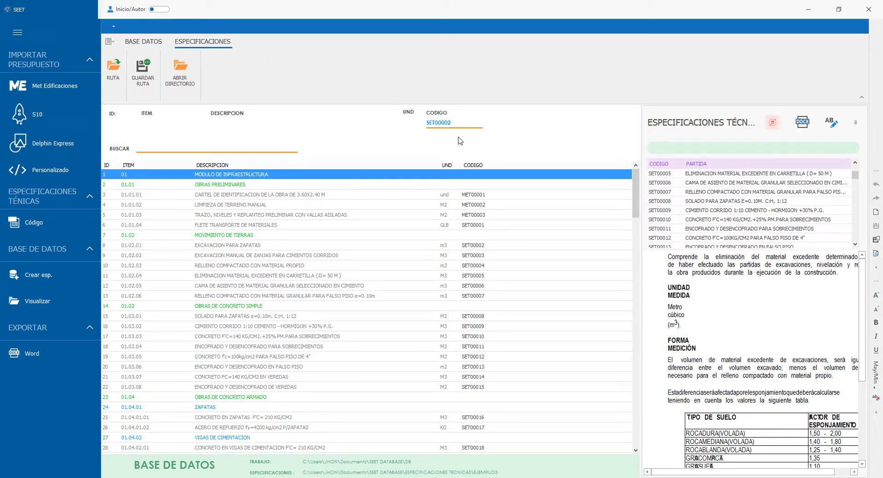
pyautogui.click(630, 194)
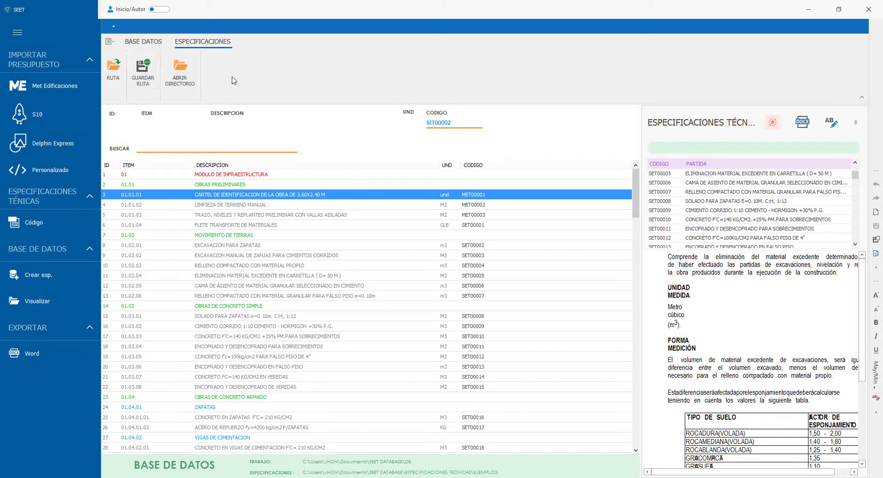
pyautogui.click(145, 43)
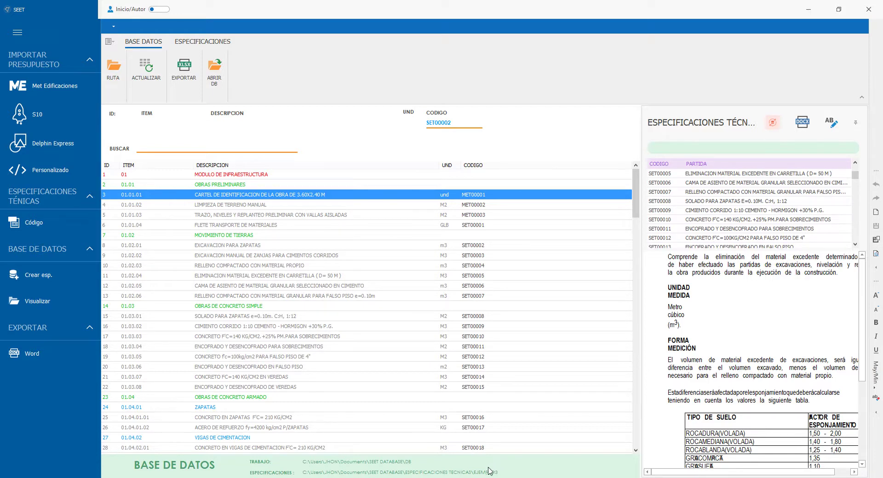
# - Switch to File Explorer and open the EJEMPLO3 folder under Documentos, SEET DATABASE, ESPECIFICACIONES TECNICAS
pyautogui.press('super+e')
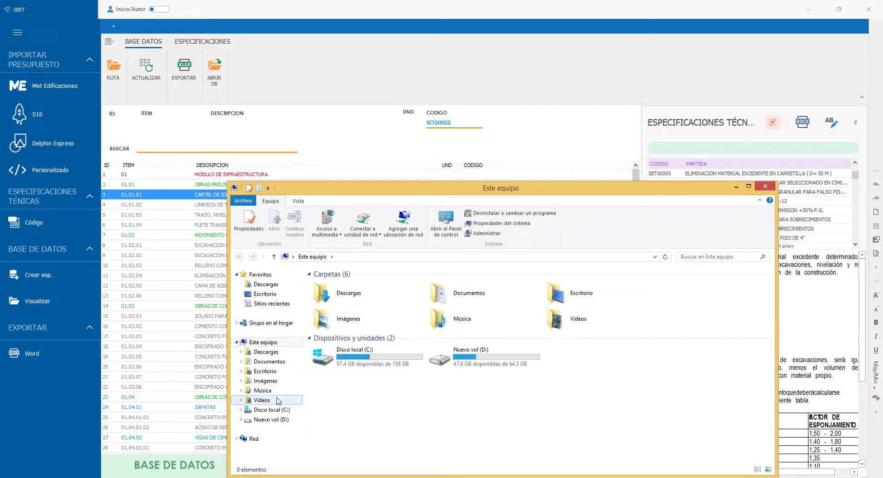
pyautogui.click(269, 362)
pyautogui.doubleClick(460, 188)
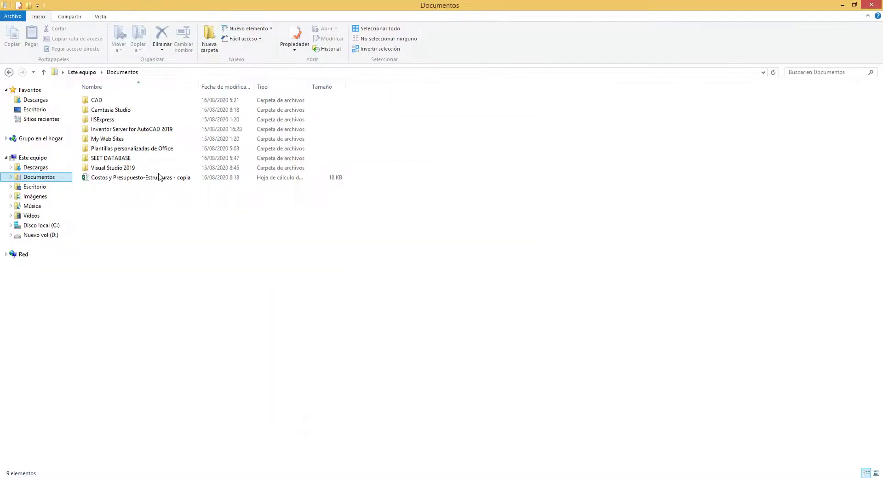
pyautogui.click(119, 163)
pyautogui.doubleClick(121, 110)
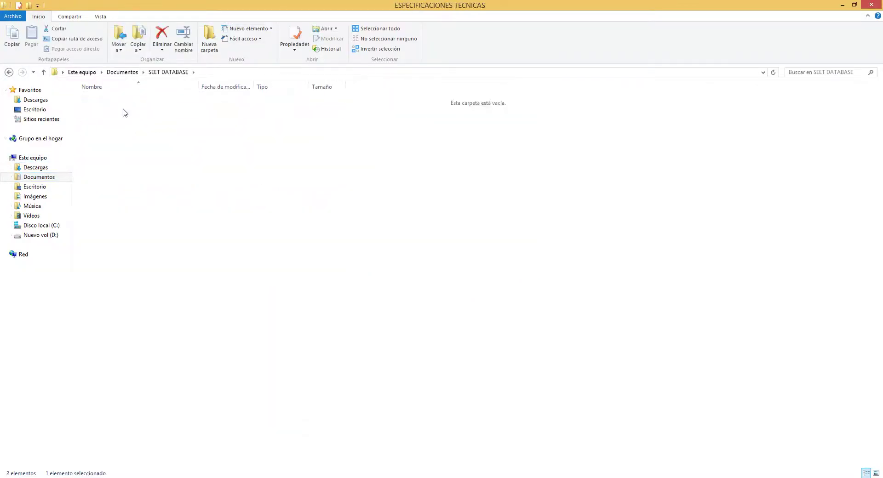
pyautogui.doubleClick(121, 120)
# - Delete the DATA_BASE workbook from the EJEMPLO3 folder and check the remaining specification files
pyautogui.click(108, 100)
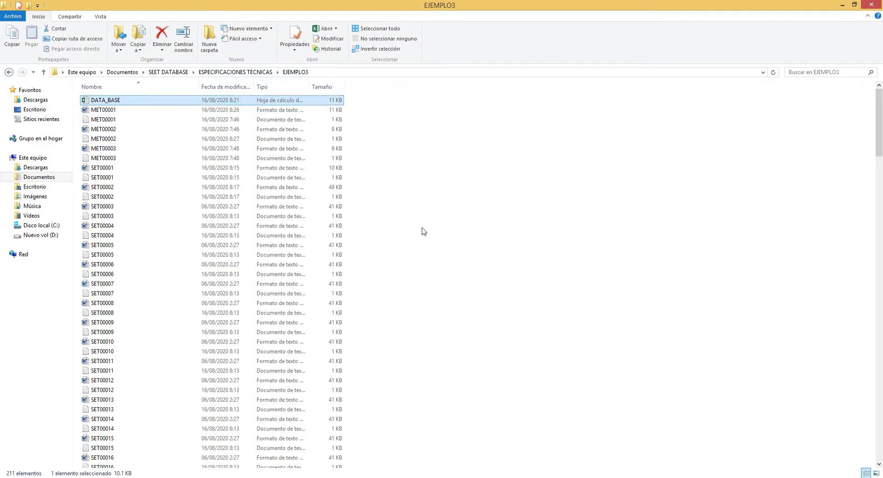
pyautogui.press('Delete')
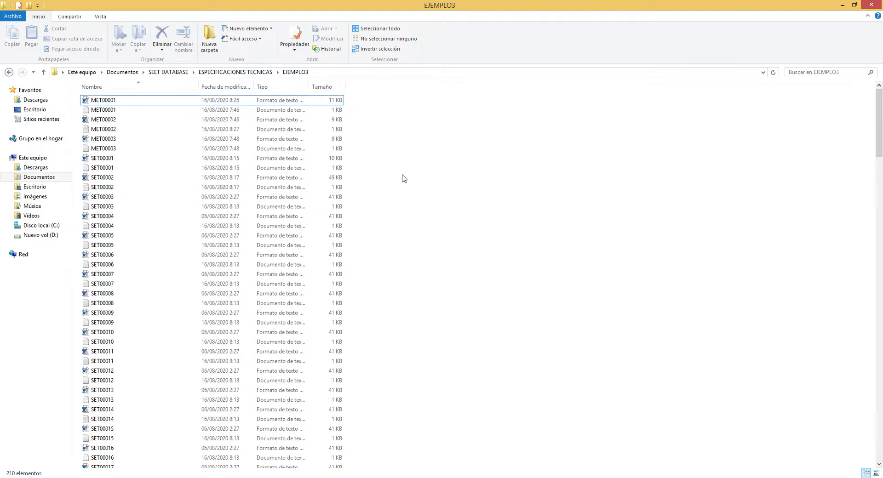
pyautogui.rightClick(402, 179)
pyautogui.click(450, 213)
pyautogui.scroll(-3, 483, 323)
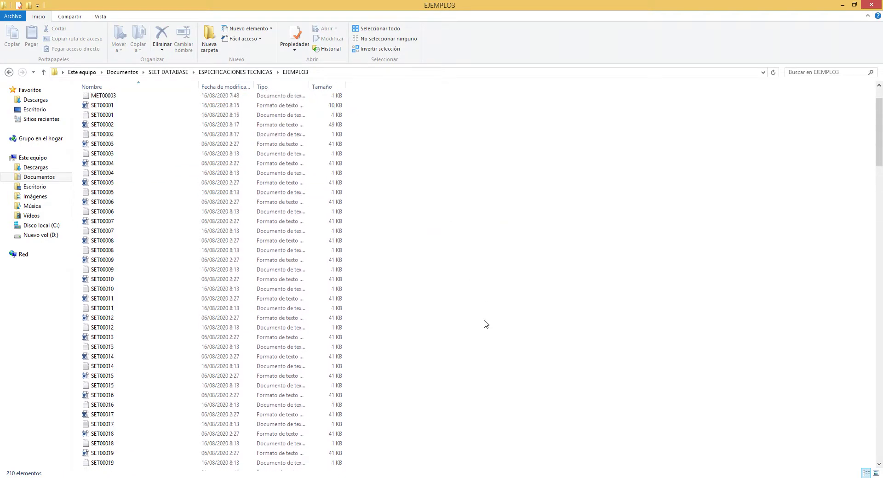
pyautogui.scroll(2, 486, 324)
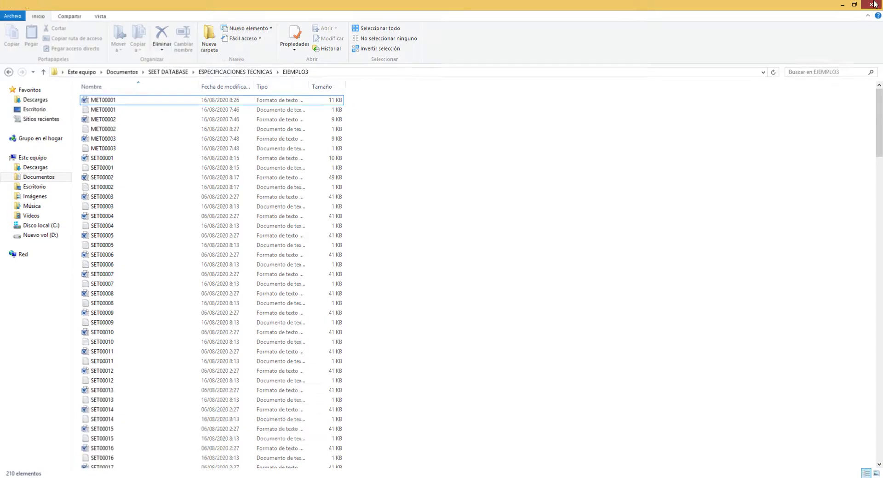
# - Switch back to SEET and export the coded budget database to an Excel workbook
pyautogui.click(872, 5)
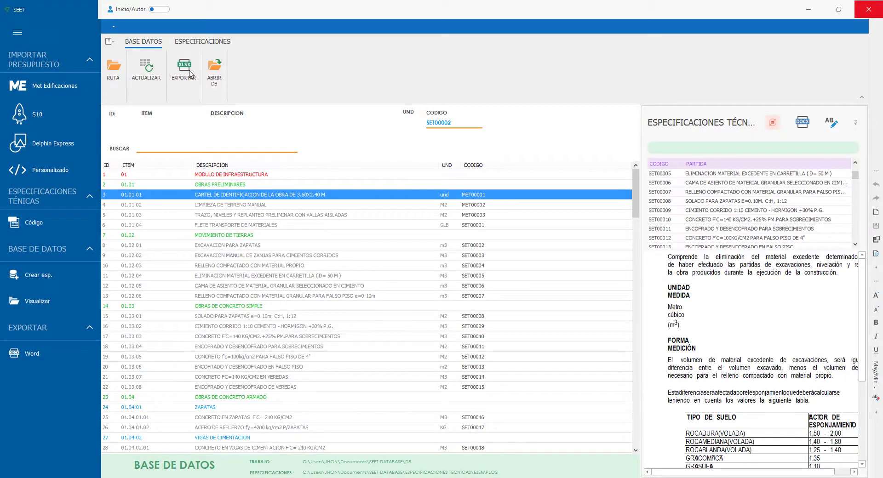
pyautogui.click(393, 377)
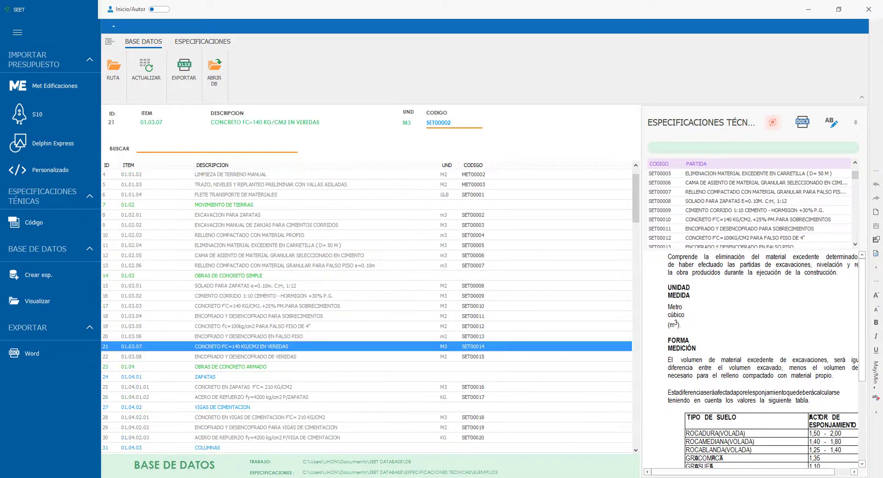
pyautogui.click(295, 276)
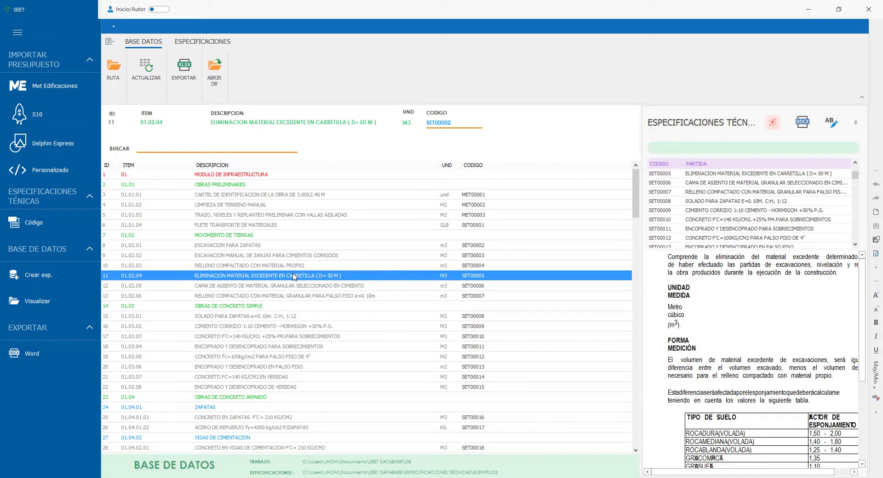
pyautogui.click(184, 69)
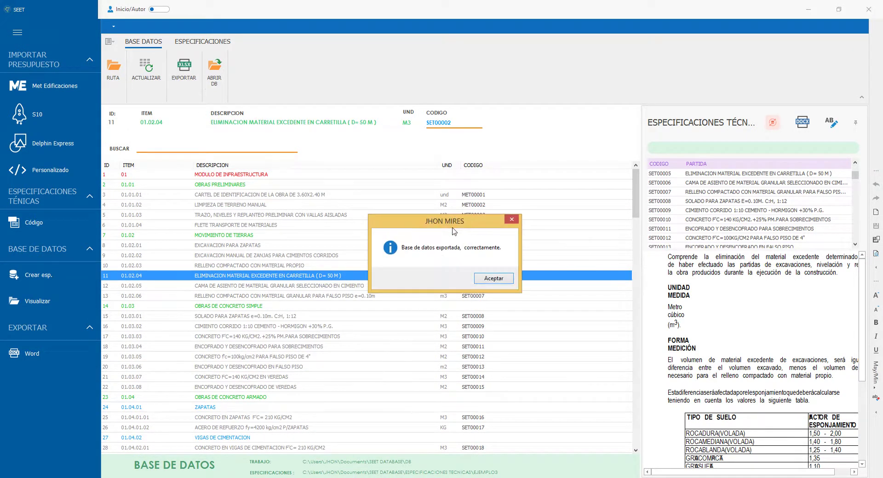
pyautogui.moveTo(446, 222); pyautogui.dragTo(418, 191)
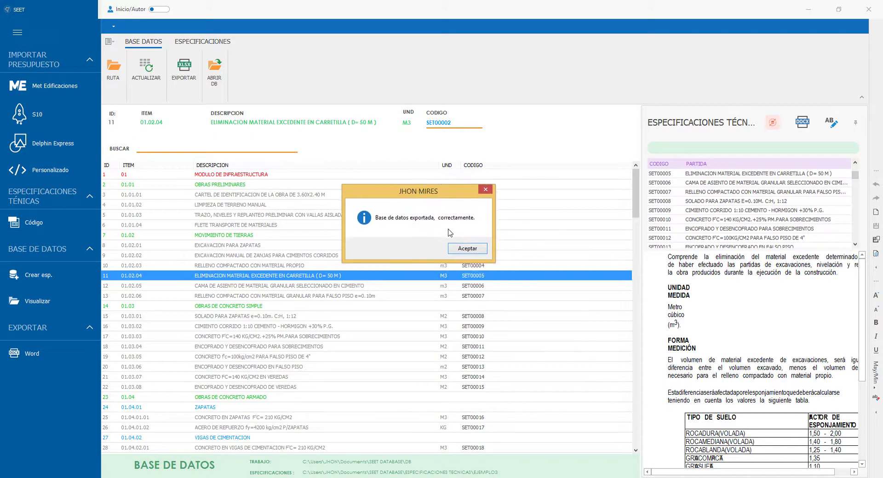
pyautogui.click(479, 250)
# - Start the database export again and check for the existing DATA_BASE workbook in the EJEMPLO3 folder in File Explorer
pyautogui.click(268, 206)
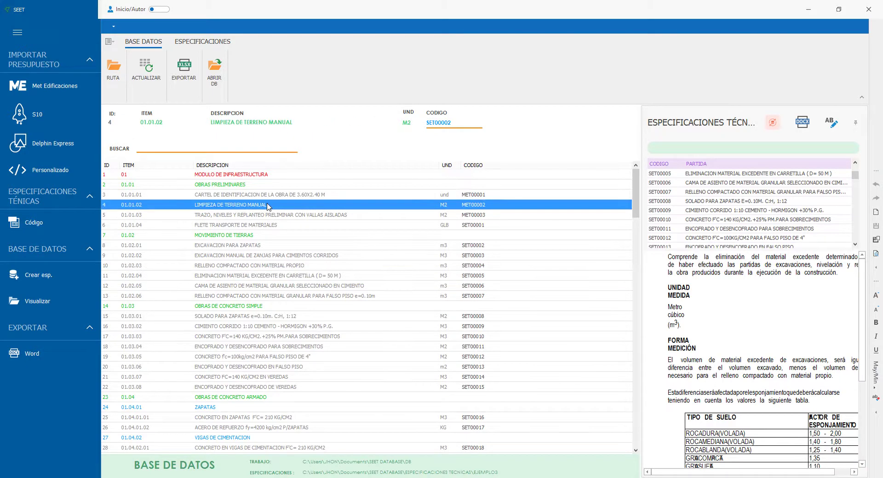
pyautogui.click(182, 79)
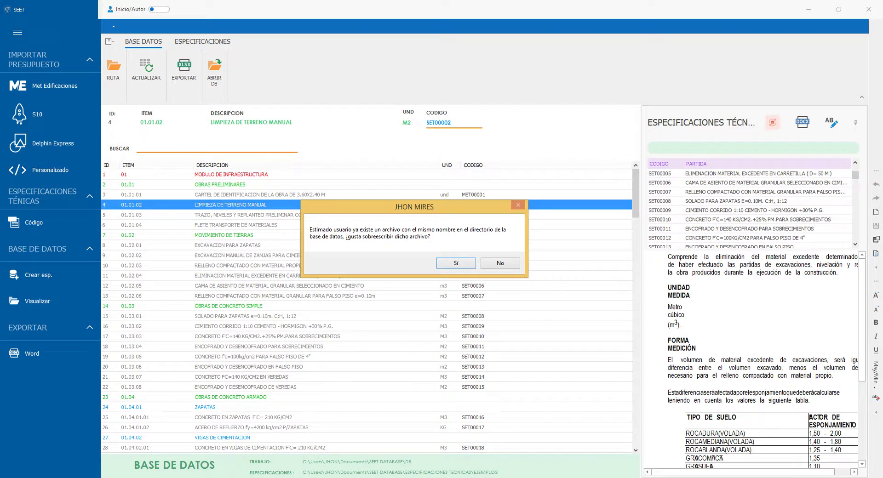
pyautogui.press('super+e')
pyautogui.click(39, 177)
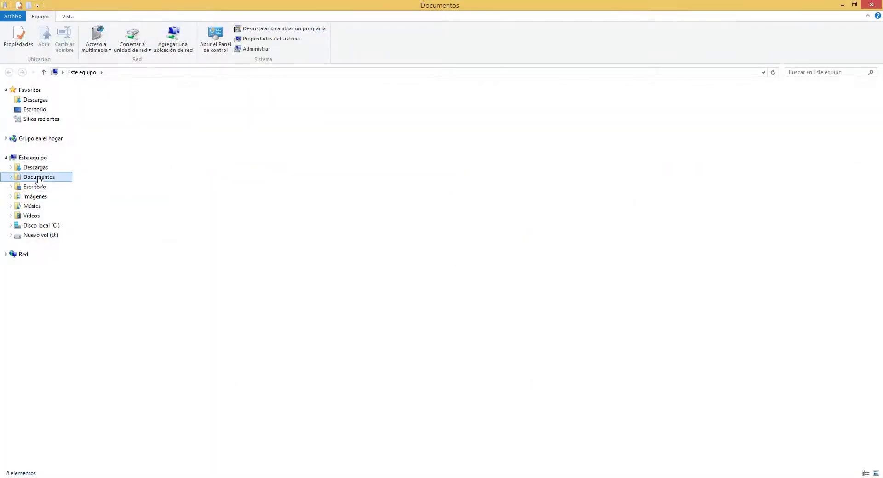
pyautogui.doubleClick(122, 159)
pyautogui.doubleClick(128, 110)
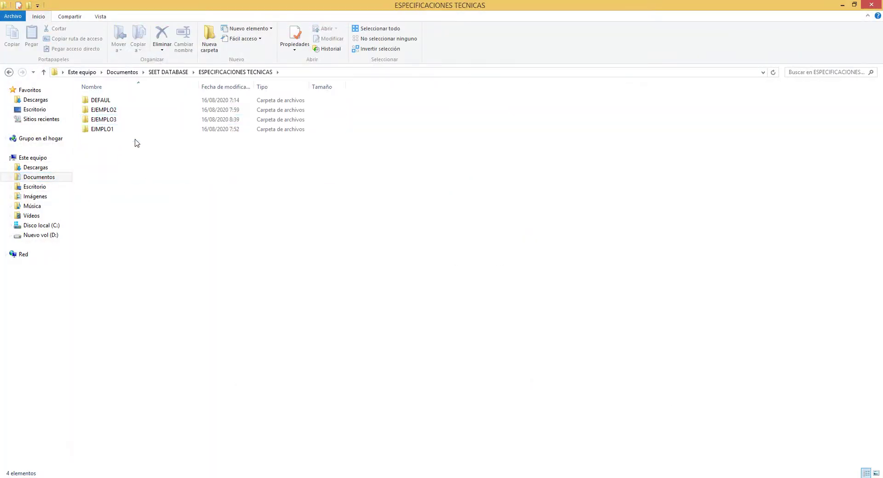
pyautogui.doubleClick(110, 119)
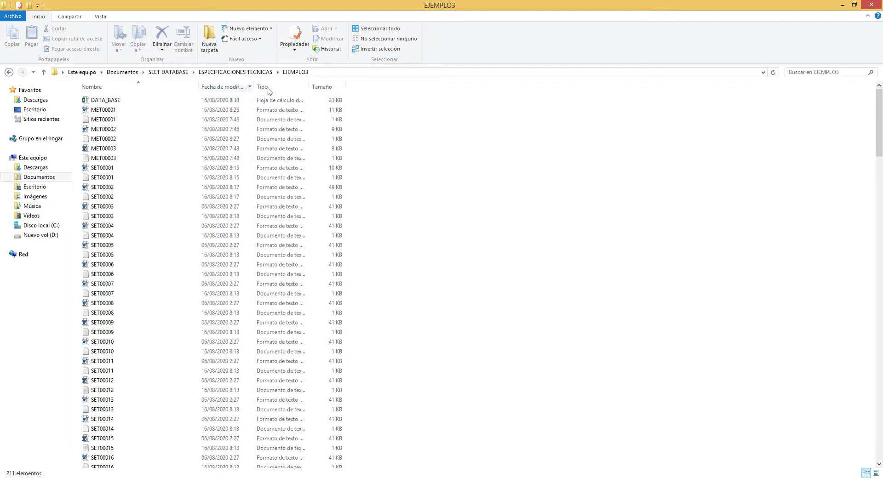
# - Return to SEET, overwrite the existing database export, and look over the coded budget items
pyautogui.click(869, 5)
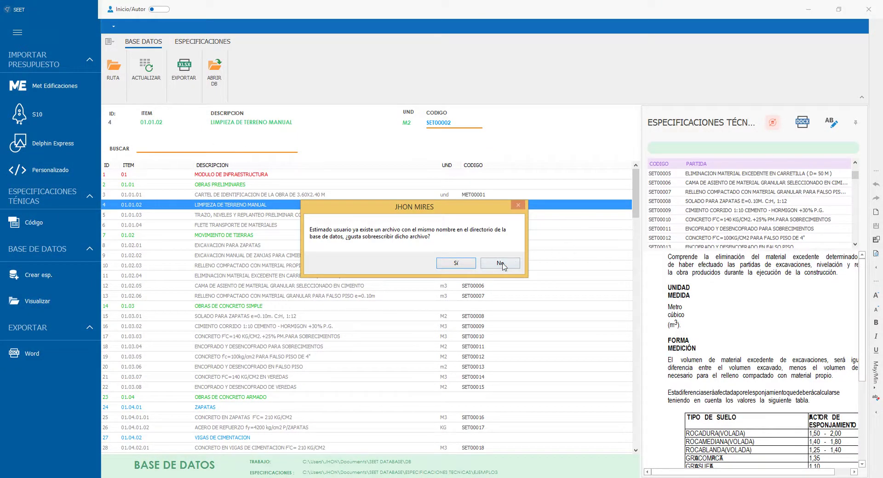
pyautogui.click(462, 264)
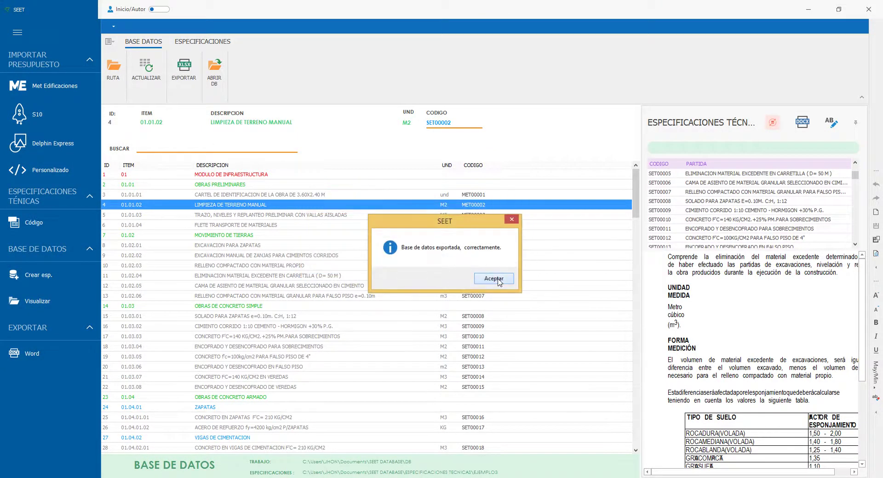
pyautogui.click(493, 279)
pyautogui.click(415, 266)
pyautogui.scroll(-5, 416, 266)
pyautogui.scroll(5, 416, 266)
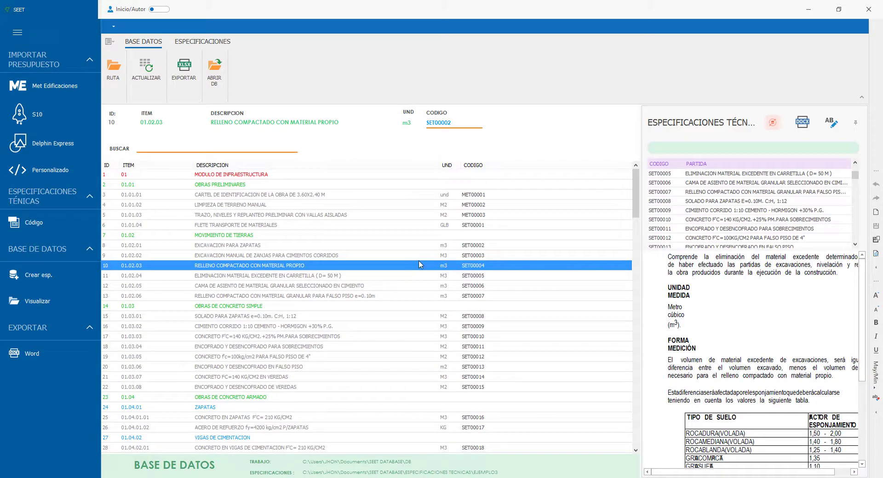
pyautogui.click(307, 217)
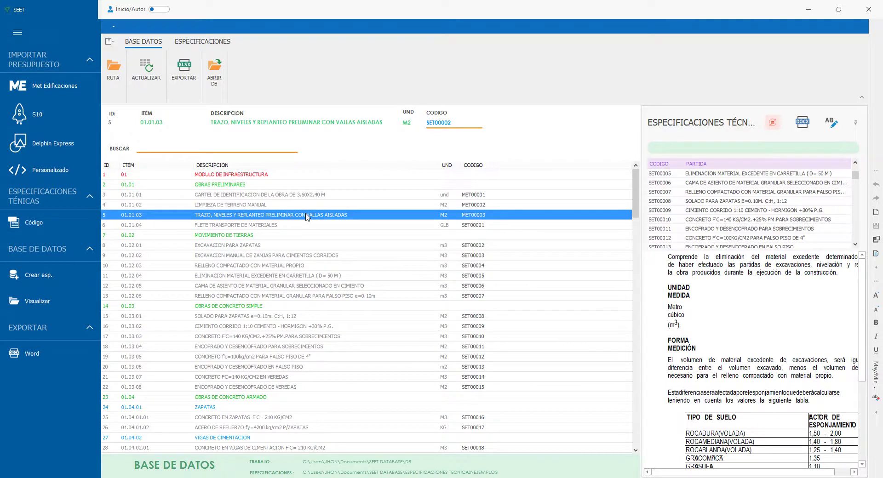